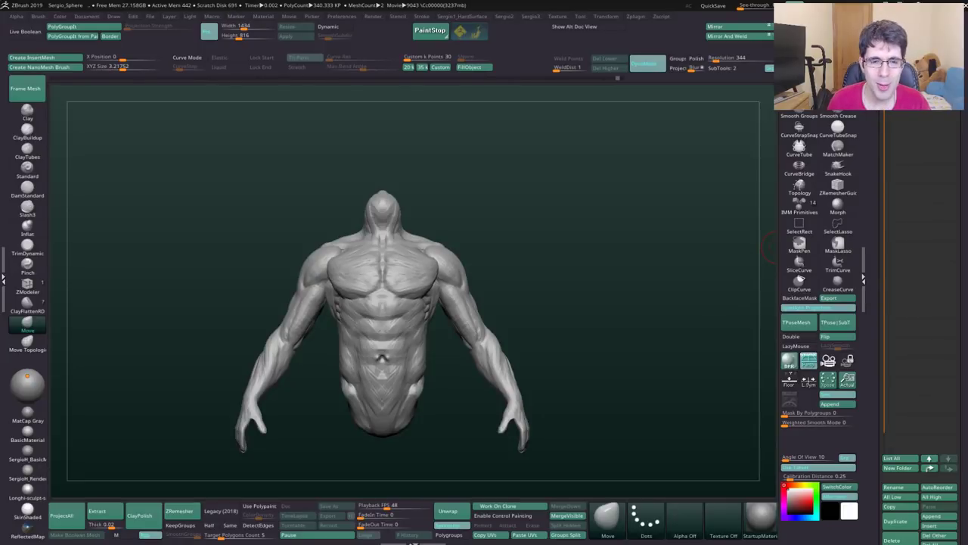
Step: Append a Sphere3D subtool and move it down just below the torso's waist
{"action": "mouse_move", "coordinate": [532, 253]}
{"action": "left_mouse_down"}
{"action": "mouse_move", "coordinate": [498, 337]}
{"action": "mouse_move", "coordinate": [466, 307]}
{"action": "left_mouse_up"}
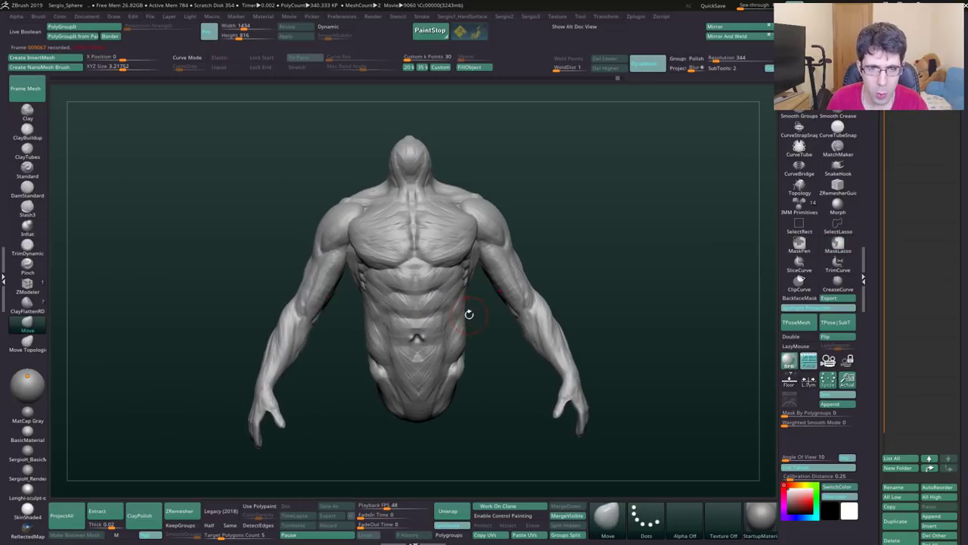
{"action": "left_click_drag", "start_coordinate": [547, 241], "coordinate": [537, 242]}
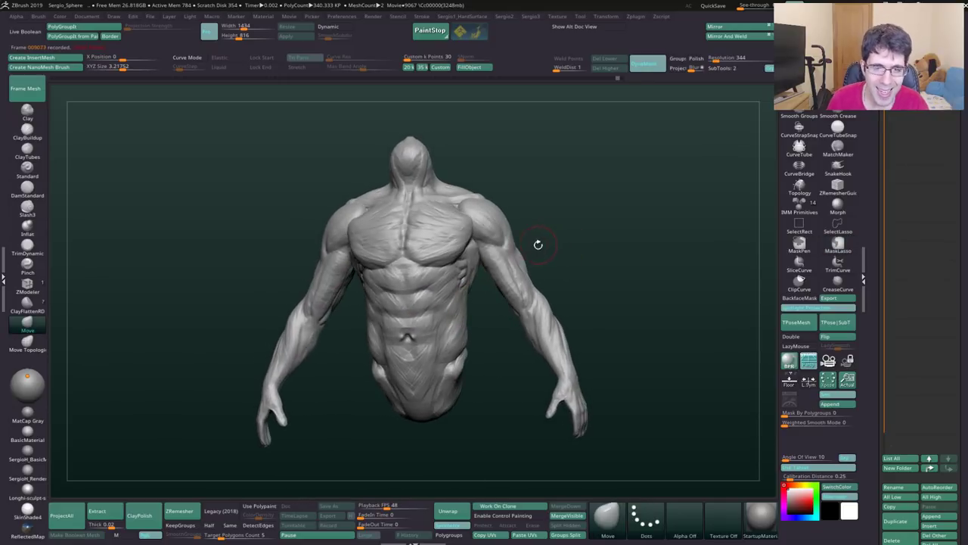
{"action": "mouse_move", "coordinate": [497, 271]}
{"action": "right_mouse_down"}
{"action": "mouse_move", "coordinate": [567, 262]}
{"action": "mouse_move", "coordinate": [487, 346]}
{"action": "right_mouse_up"}
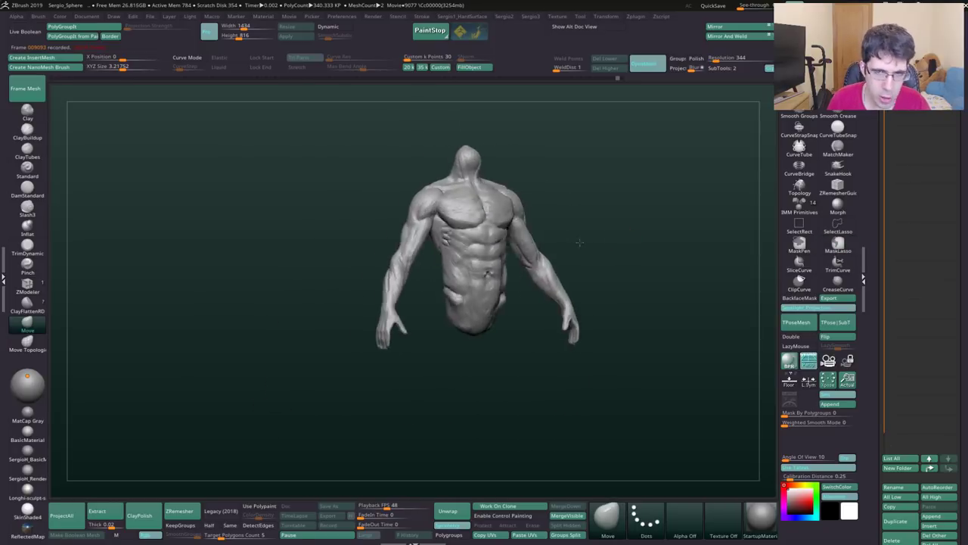
{"action": "key", "text": "f"}
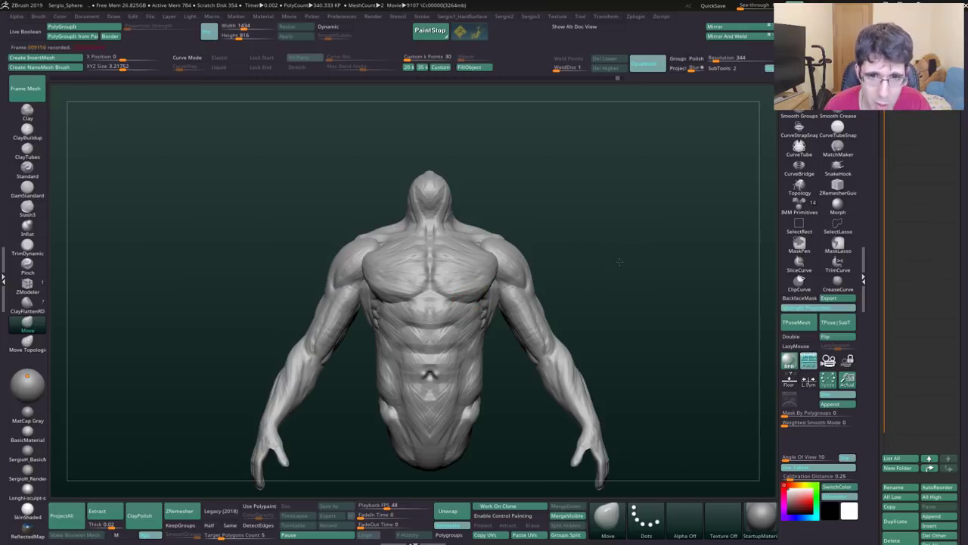
{"action": "mouse_move", "coordinate": [619, 261]}
{"action": "left_mouse_down"}
{"action": "mouse_move", "coordinate": [585, 282]}
{"action": "mouse_move", "coordinate": [554, 282]}
{"action": "mouse_move", "coordinate": [583, 270]}
{"action": "left_mouse_up"}
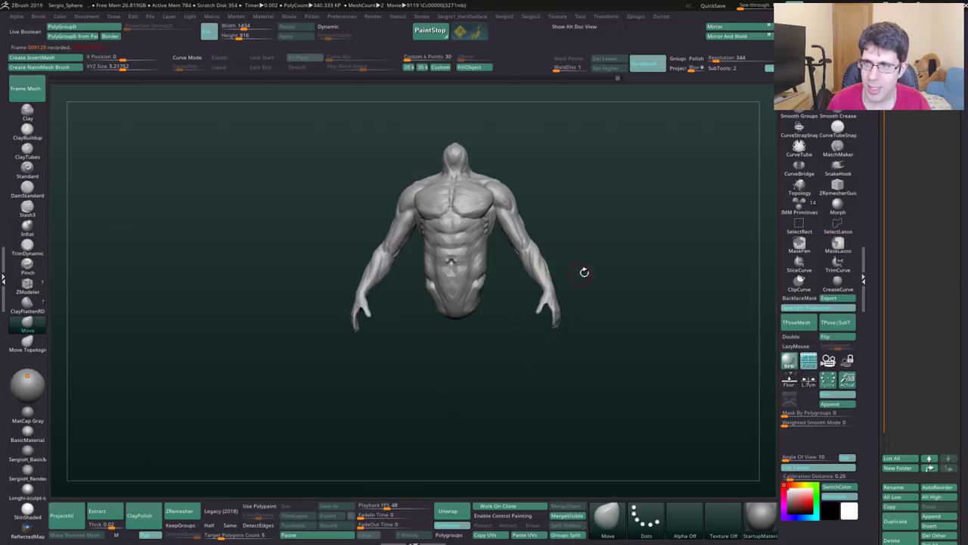
{"action": "left_click", "coordinate": [833, 406]}
{"action": "left_click", "coordinate": [555, 368]}
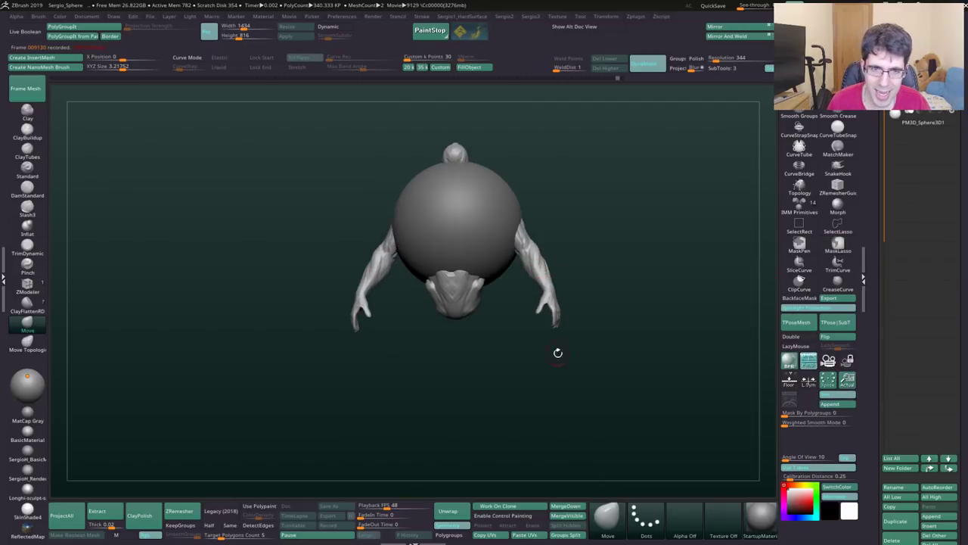
{"action": "key", "text": "w"}
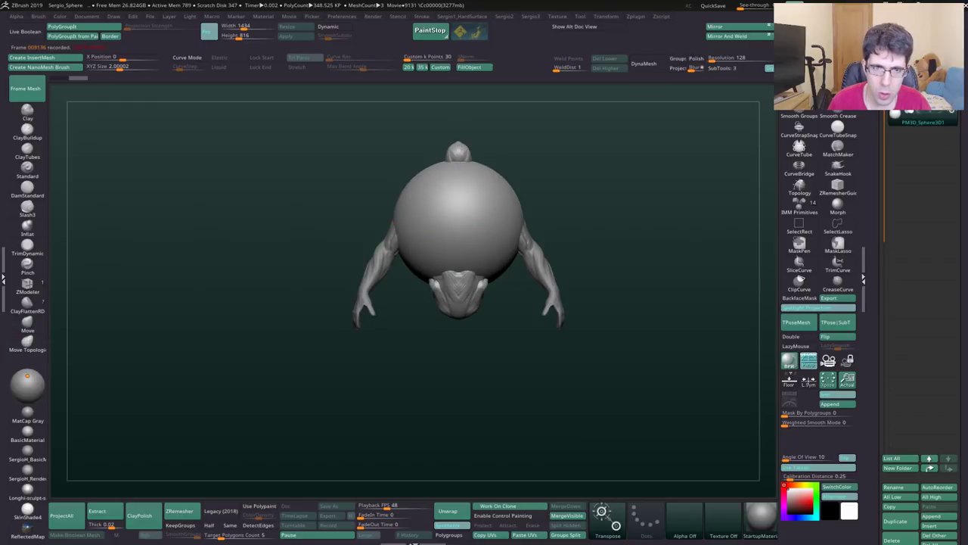
{"action": "mouse_move", "coordinate": [475, 230]}
{"action": "left_mouse_down"}
{"action": "mouse_move", "coordinate": [433, 409]}
{"action": "mouse_move", "coordinate": [435, 360]}
{"action": "mouse_move", "coordinate": [480, 318]}
{"action": "left_mouse_up"}
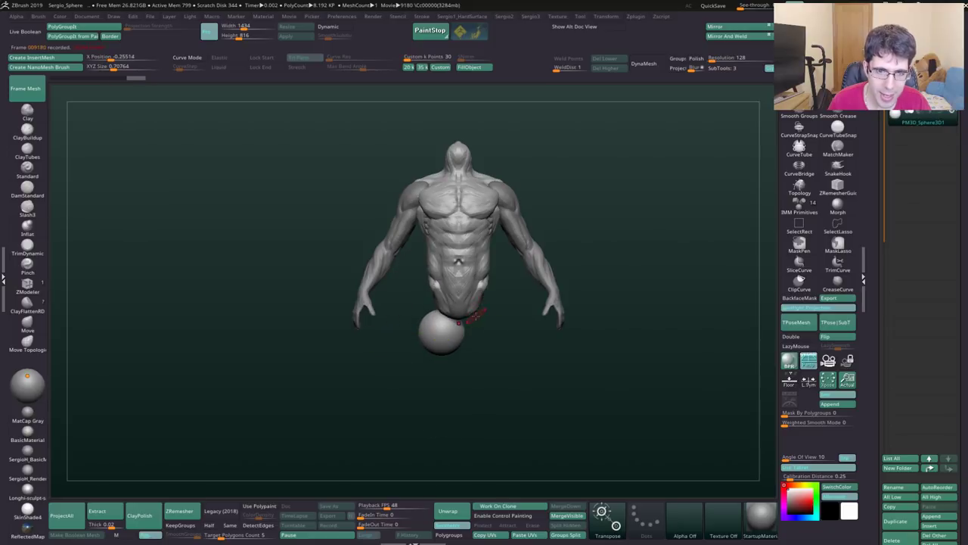
Step: Scale the sphere along Y into a long, thin spindle hanging below the torso
{"action": "key", "text": "w"}
{"action": "left_click_drag", "start_coordinate": [530, 189], "coordinate": [530, 250]}
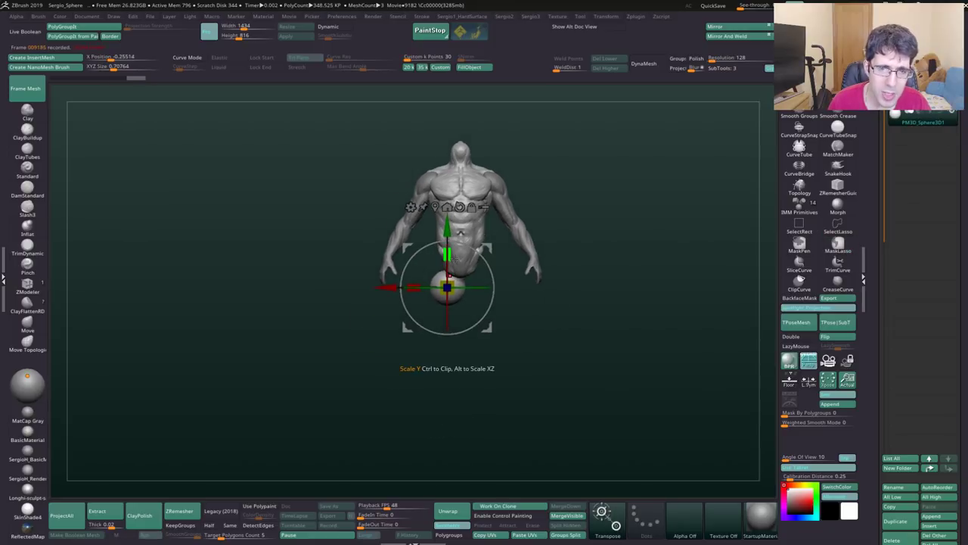
{"action": "left_click_drag", "start_coordinate": [455, 258], "coordinate": [450, 363]}
{"action": "left_click_drag", "start_coordinate": [447, 314], "coordinate": [446, 424]}
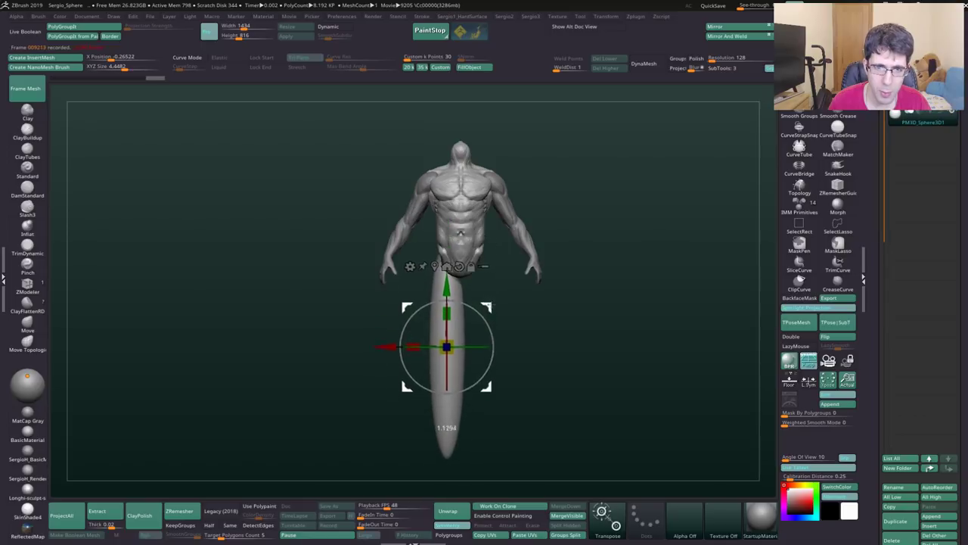
{"action": "mouse_move", "coordinate": [591, 303]}
{"action": "left_mouse_down"}
{"action": "mouse_move", "coordinate": [522, 307]}
{"action": "mouse_move", "coordinate": [513, 291]}
{"action": "left_mouse_up"}
{"action": "left_click_drag", "start_coordinate": [478, 324], "coordinate": [497, 291]}
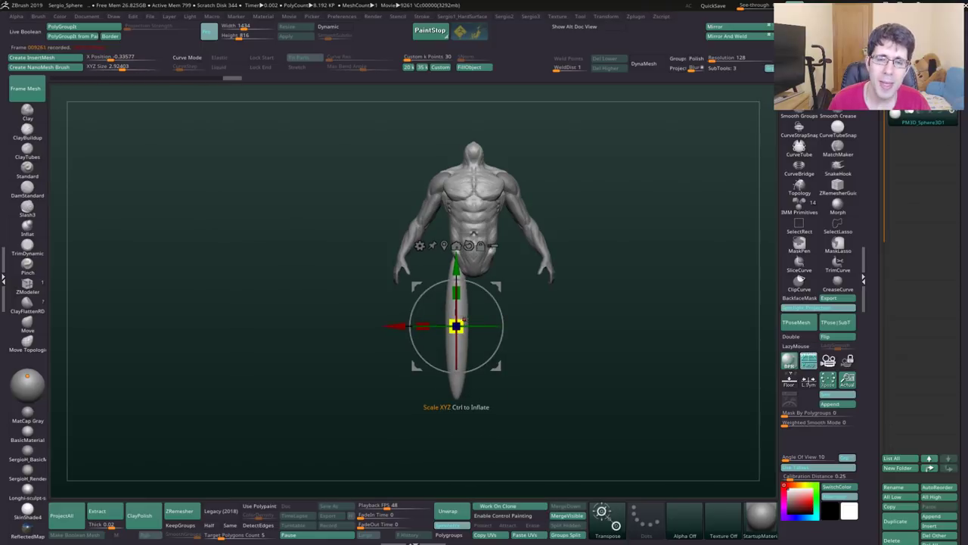
{"action": "key", "text": "q"}
{"action": "right_click_drag", "start_coordinate": [454, 310], "coordinate": [456, 325], "text": "ctrl"}
Step: Enlarge the brush and push the lower tail into a curve with the Move brush
{"action": "key", "text": "s"}
{"action": "left_click_drag", "start_coordinate": [457, 325], "coordinate": [470, 329]}
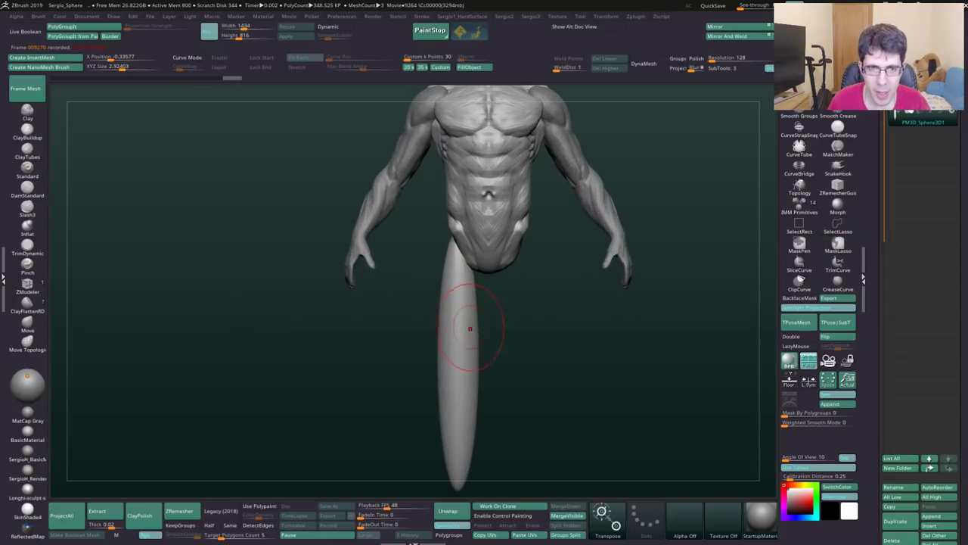
{"action": "key", "text": "b"}
{"action": "key", "text": "m"}
{"action": "key", "text": "v"}
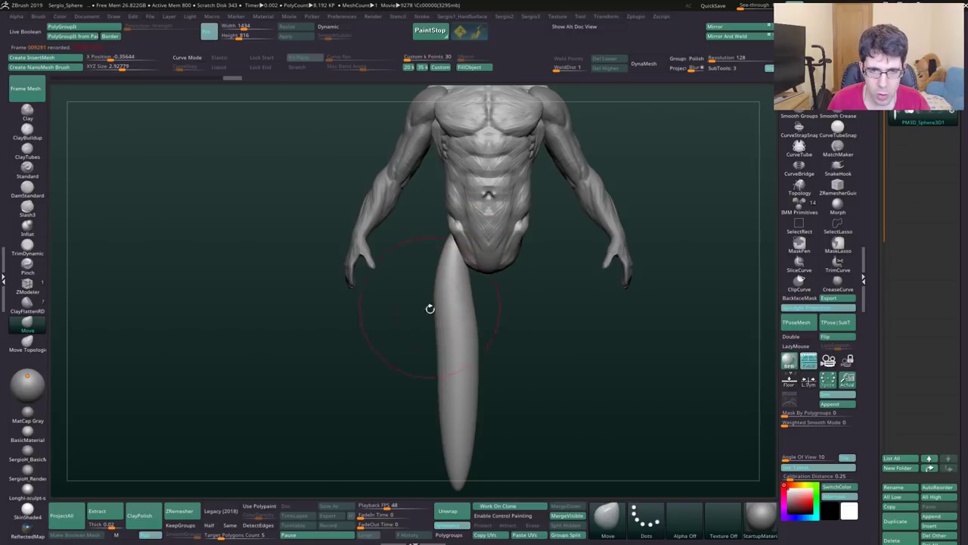
{"action": "mouse_move", "coordinate": [426, 378]}
{"action": "left_mouse_down"}
{"action": "mouse_move", "coordinate": [448, 399]}
{"action": "mouse_move", "coordinate": [432, 371]}
{"action": "mouse_move", "coordinate": [458, 385]}
{"action": "mouse_move", "coordinate": [435, 291]}
{"action": "left_mouse_up"}
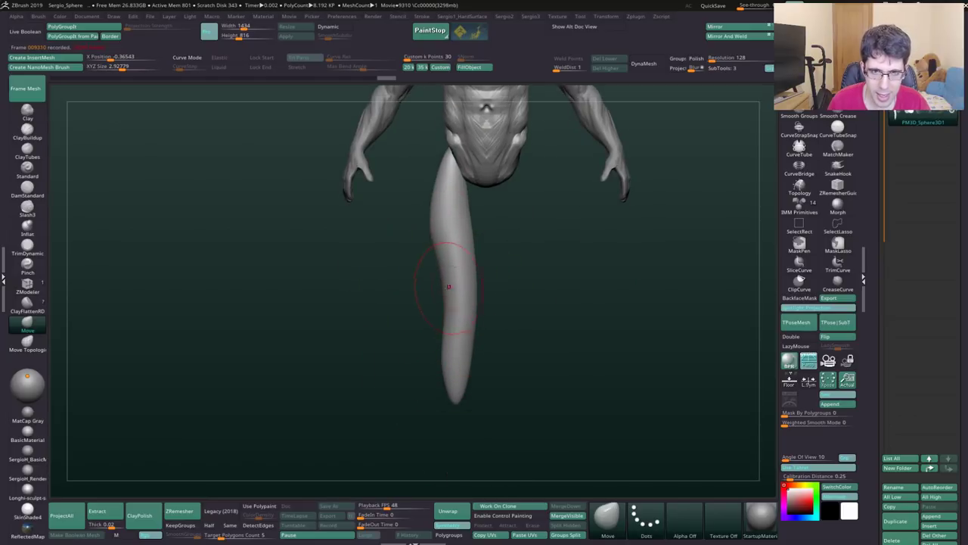
{"action": "mouse_move", "coordinate": [452, 300]}
{"action": "left_mouse_down"}
{"action": "mouse_move", "coordinate": [472, 300]}
{"action": "mouse_move", "coordinate": [443, 324]}
{"action": "mouse_move", "coordinate": [479, 391]}
{"action": "left_mouse_up"}
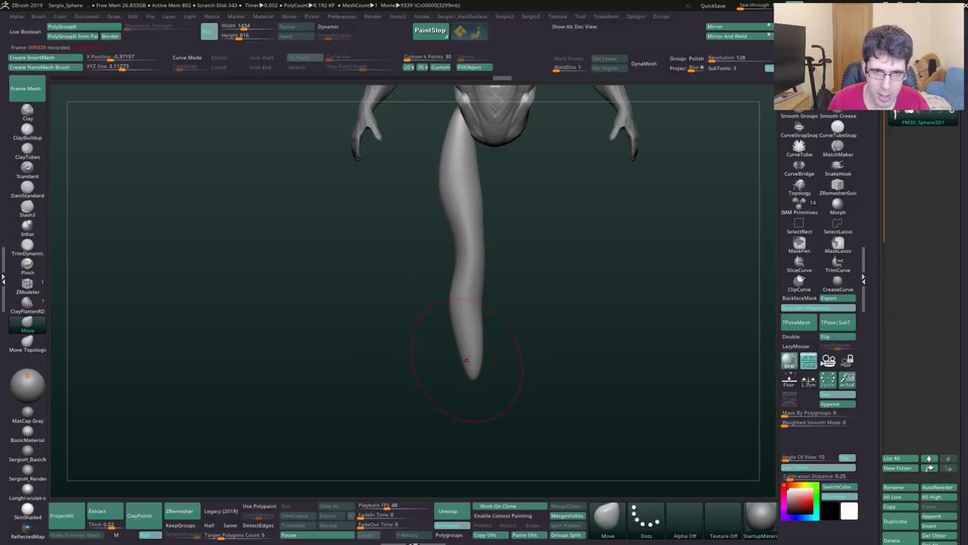
{"action": "right_click_drag", "start_coordinate": [467, 360], "coordinate": [485, 313]}
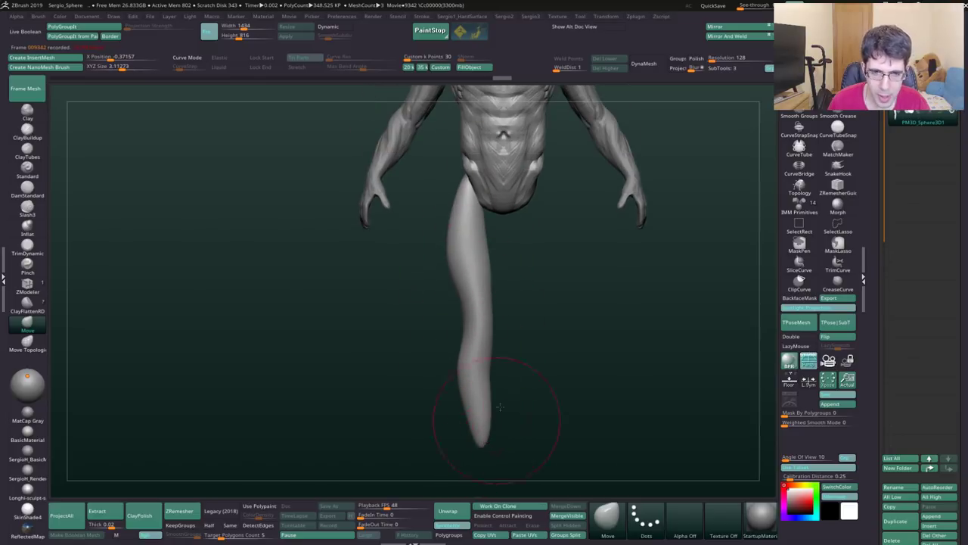
{"action": "right_click_drag", "start_coordinate": [471, 417], "coordinate": [542, 363]}
Step: Lasso-mask the tail's end and bend its tip forward into a foot
{"action": "key", "text": "ctrl"}
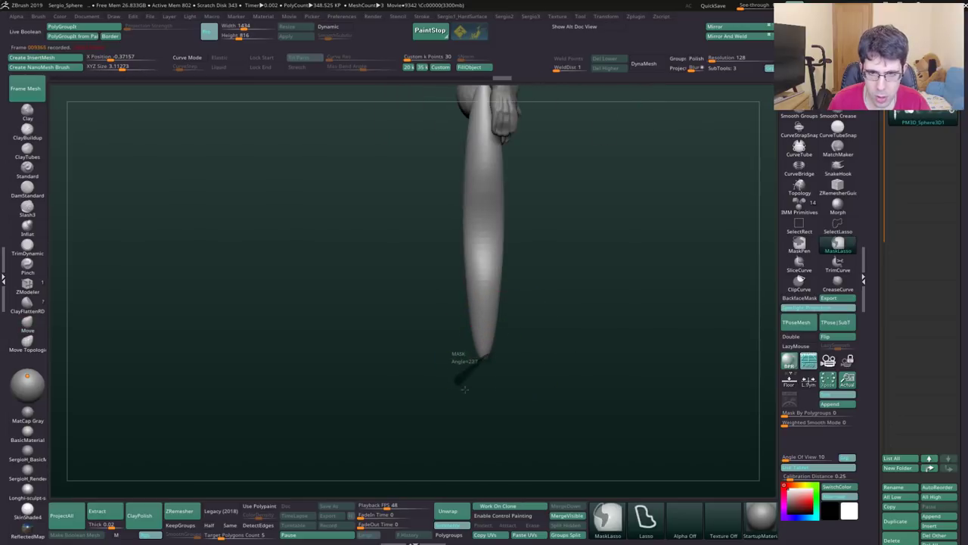
{"action": "left_click", "coordinate": [508, 378], "text": "ctrl"}
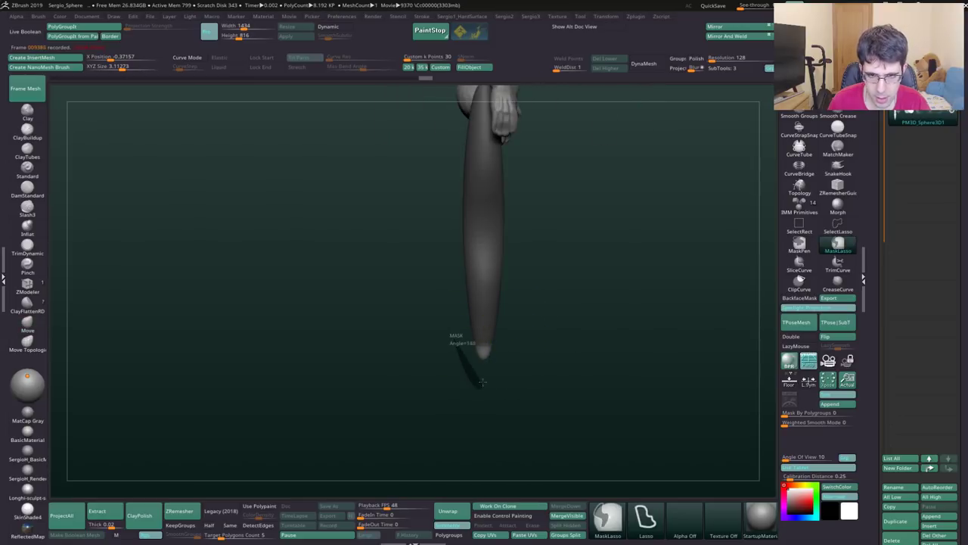
{"action": "left_click_drag", "start_coordinate": [482, 382], "coordinate": [509, 364], "text": "ctrl"}
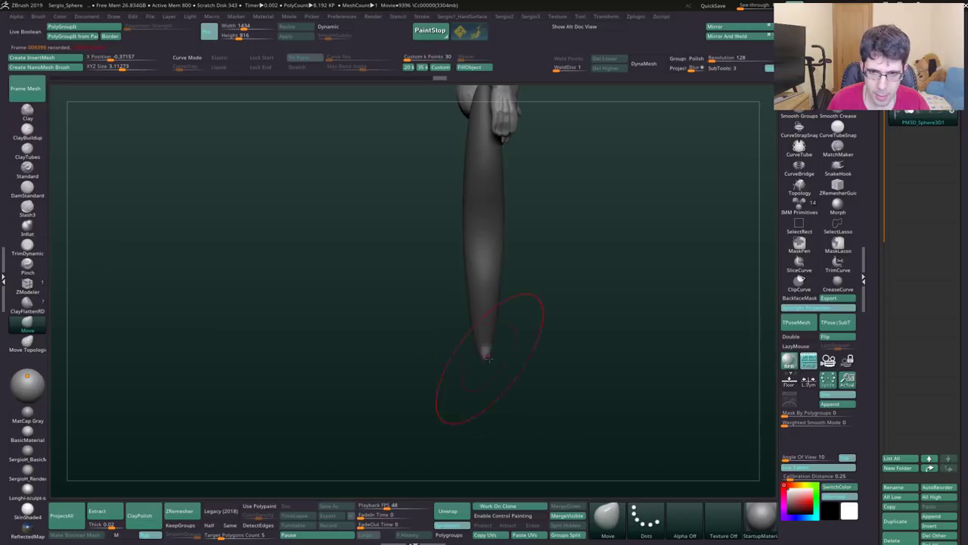
{"action": "mouse_move", "coordinate": [591, 345]}
{"action": "left_mouse_down"}
{"action": "mouse_move", "coordinate": [535, 331]}
{"action": "mouse_move", "coordinate": [504, 363]}
{"action": "left_mouse_up"}
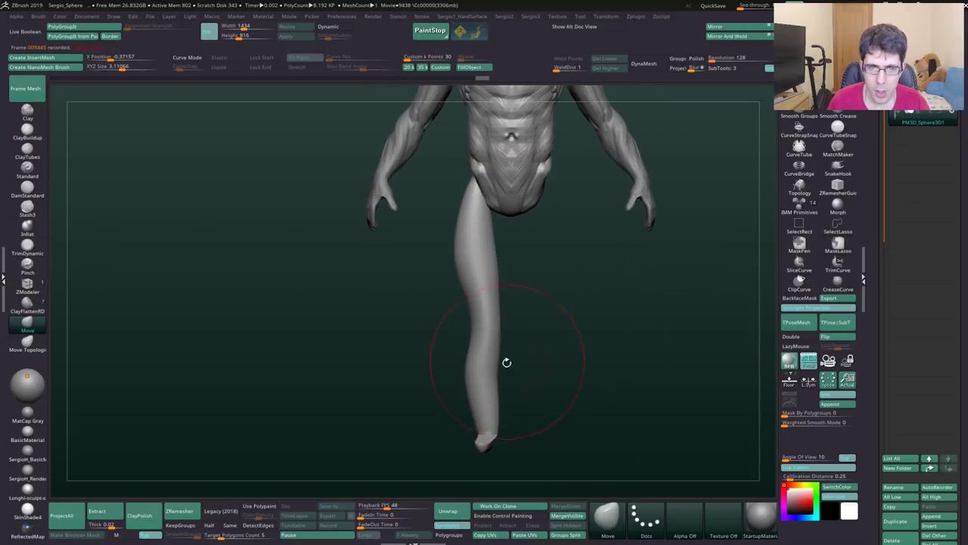
{"action": "mouse_move", "coordinate": [493, 399]}
{"action": "left_mouse_down"}
{"action": "mouse_move", "coordinate": [497, 411]}
{"action": "mouse_move", "coordinate": [473, 405]}
{"action": "mouse_move", "coordinate": [494, 362]}
{"action": "mouse_move", "coordinate": [495, 334]}
{"action": "left_mouse_up"}
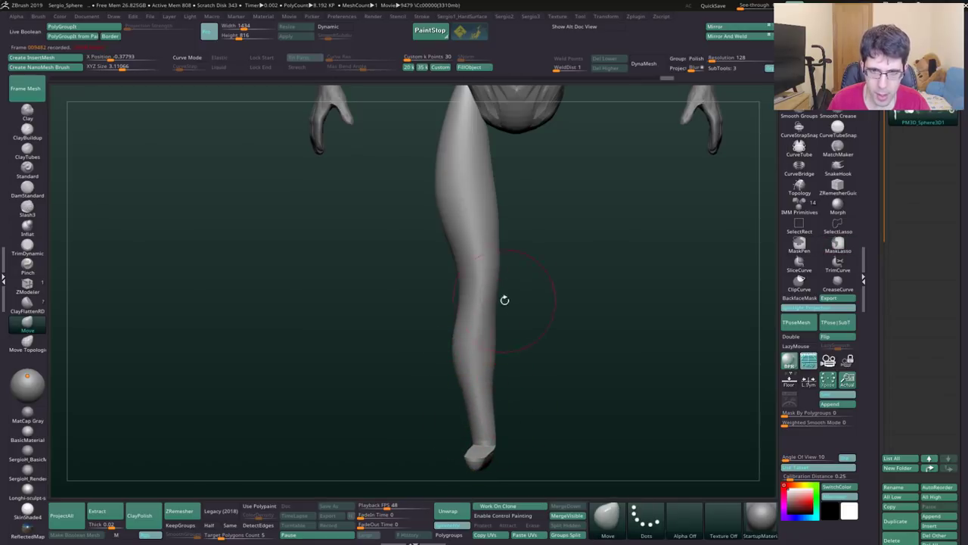
{"action": "left_click_drag", "start_coordinate": [505, 300], "coordinate": [490, 309]}
{"action": "mouse_move", "coordinate": [512, 270]}
{"action": "left_mouse_down"}
{"action": "mouse_move", "coordinate": [529, 266]}
{"action": "mouse_move", "coordinate": [452, 254]}
{"action": "mouse_move", "coordinate": [494, 241]}
{"action": "mouse_move", "coordinate": [460, 232]}
{"action": "mouse_move", "coordinate": [514, 268]}
{"action": "mouse_move", "coordinate": [525, 219]}
{"action": "mouse_move", "coordinate": [532, 302]}
{"action": "mouse_move", "coordinate": [532, 264]}
{"action": "mouse_move", "coordinate": [509, 280]}
{"action": "mouse_move", "coordinate": [509, 251]}
{"action": "left_mouse_up"}
{"action": "key", "text": "w"}
{"action": "key", "text": "q"}
{"action": "key", "text": "b"}
{"action": "key", "text": "m"}
{"action": "key", "text": "v"}
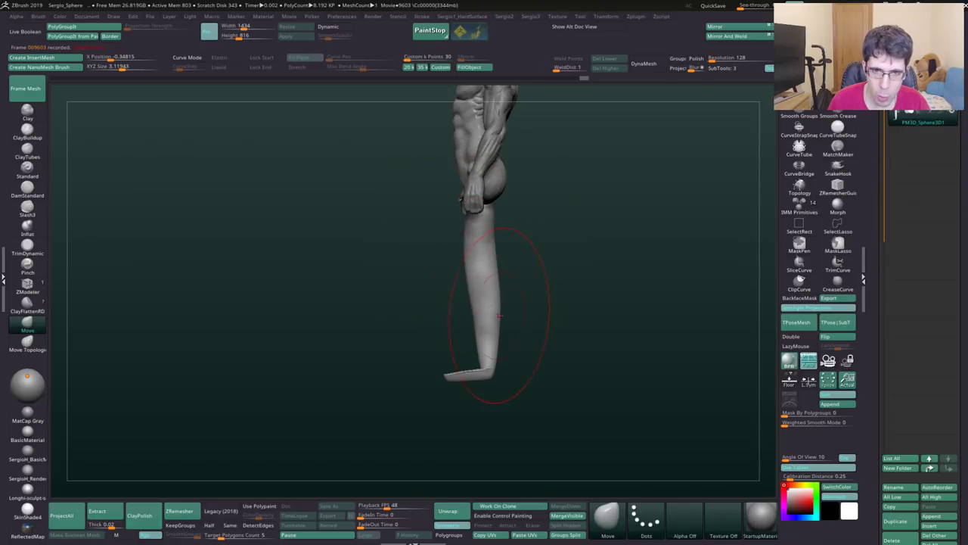
Step: Push the leg into a fuller calf curve with the Move brush, then lasso-mask the foot
{"action": "left_click_drag", "start_coordinate": [472, 305], "coordinate": [504, 383]}
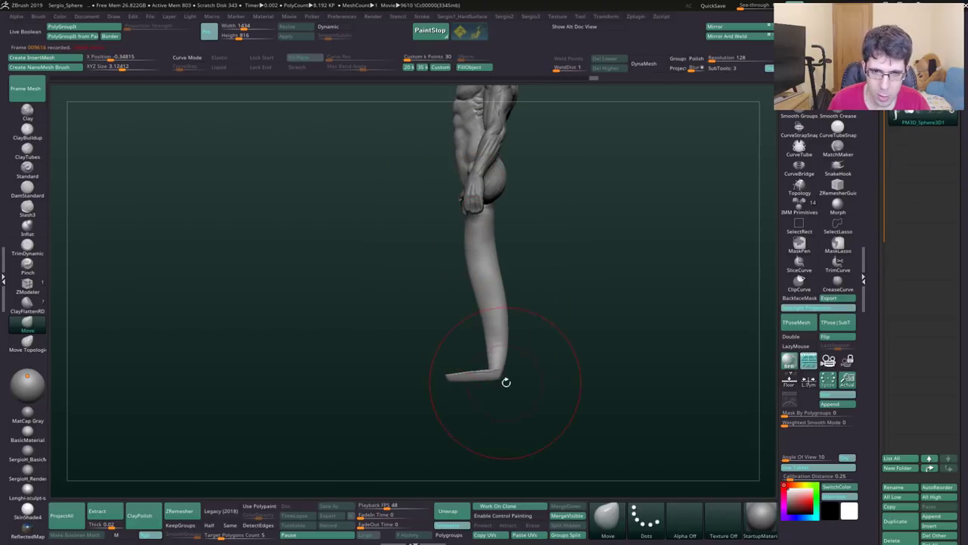
{"action": "key", "text": "s"}
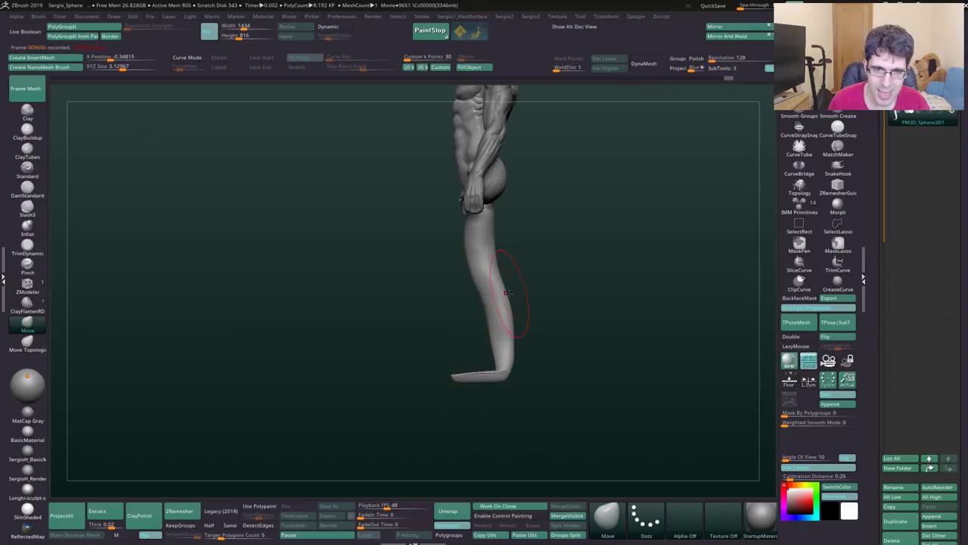
{"action": "mouse_move", "coordinate": [482, 302]}
{"action": "left_mouse_down"}
{"action": "mouse_move", "coordinate": [504, 308]}
{"action": "mouse_move", "coordinate": [506, 335]}
{"action": "left_mouse_up"}
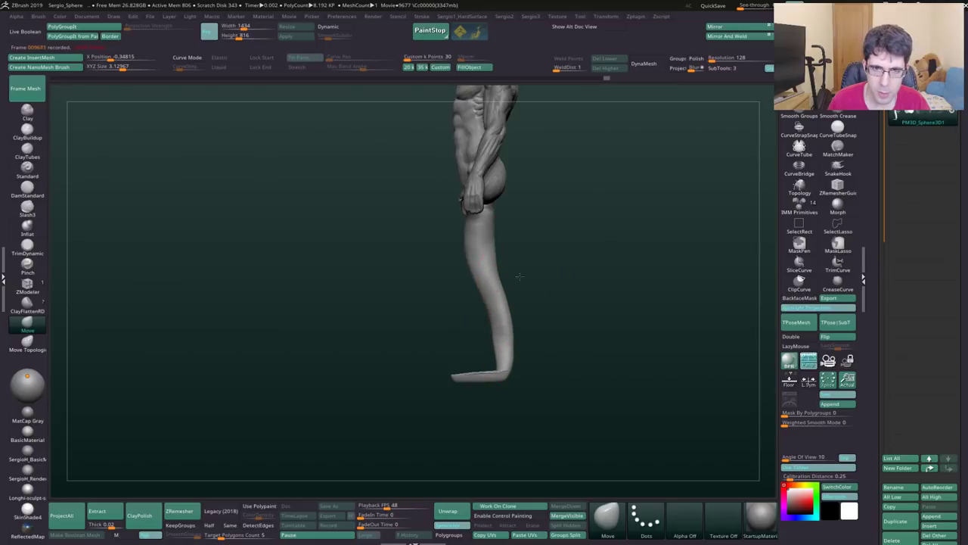
{"action": "mouse_move", "coordinate": [519, 277]}
{"action": "left_mouse_down"}
{"action": "mouse_move", "coordinate": [536, 324]}
{"action": "mouse_move", "coordinate": [506, 305]}
{"action": "left_mouse_up"}
{"action": "left_click_drag", "start_coordinate": [471, 450], "coordinate": [547, 408]}
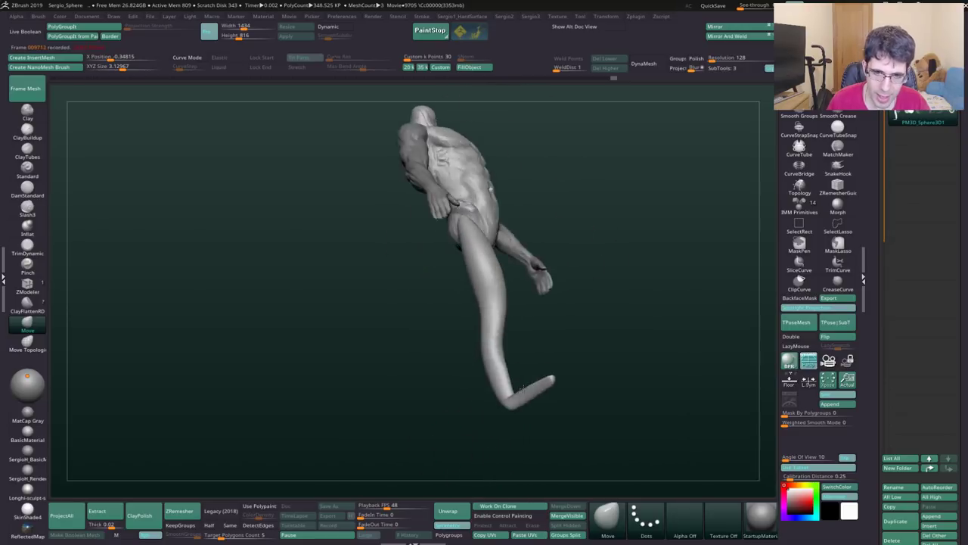
{"action": "left_click_drag", "start_coordinate": [495, 349], "coordinate": [375, 402], "text": "ctrl"}
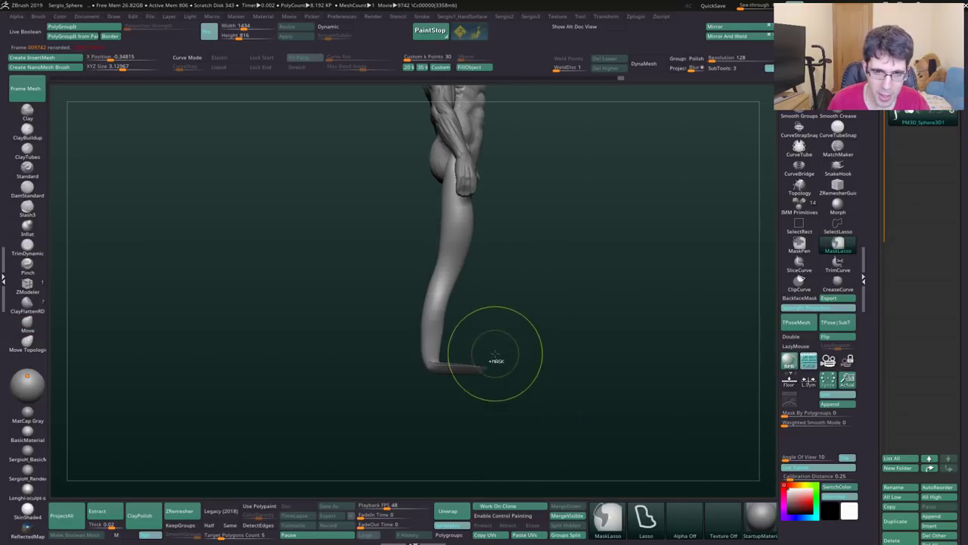
{"action": "left_click_drag", "start_coordinate": [493, 346], "coordinate": [402, 351], "text": "ctrl"}
{"action": "left_click_drag", "start_coordinate": [467, 367], "coordinate": [456, 368], "text": "alt"}
{"action": "left_click_drag", "start_coordinate": [504, 346], "coordinate": [470, 283], "text": "shift"}
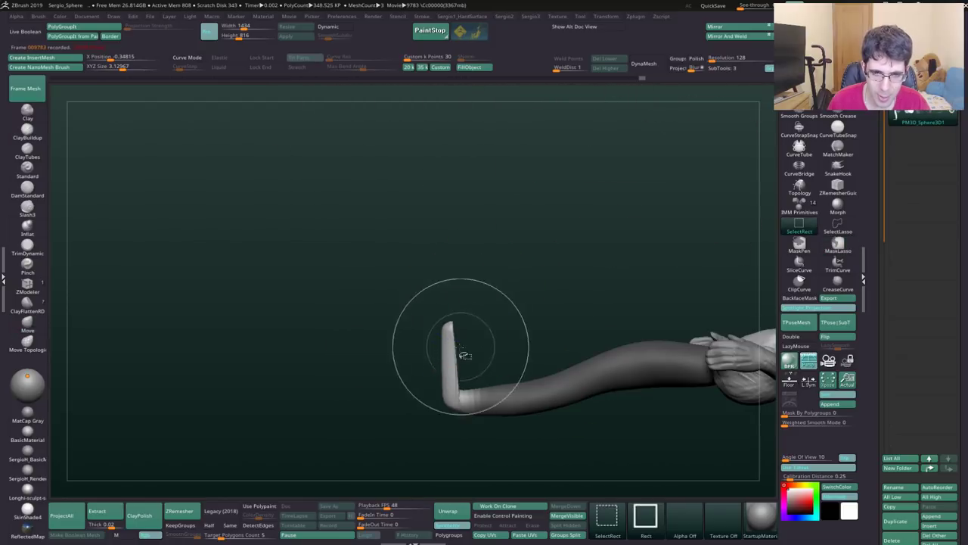
Step: Inflate the ball at the leg's end and remesh the model with DynaMesh
{"action": "key", "text": "b"}
{"action": "key", "text": "i"}
{"action": "key", "text": "n"}
{"action": "left_click_drag", "start_coordinate": [530, 227], "coordinate": [530, 318]}
{"action": "left_click_drag", "start_coordinate": [431, 356], "coordinate": [439, 364]}
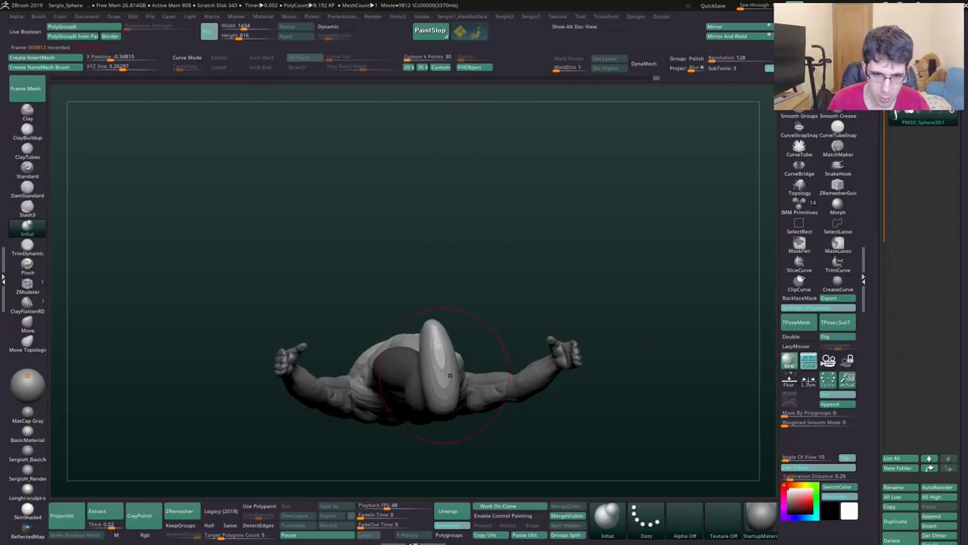
{"action": "mouse_move", "coordinate": [484, 424]}
{"action": "left_mouse_down", "text": "shift"}
{"action": "mouse_move", "coordinate": [488, 373]}
{"action": "mouse_move", "coordinate": [501, 353]}
{"action": "left_mouse_up", "text": "shift"}
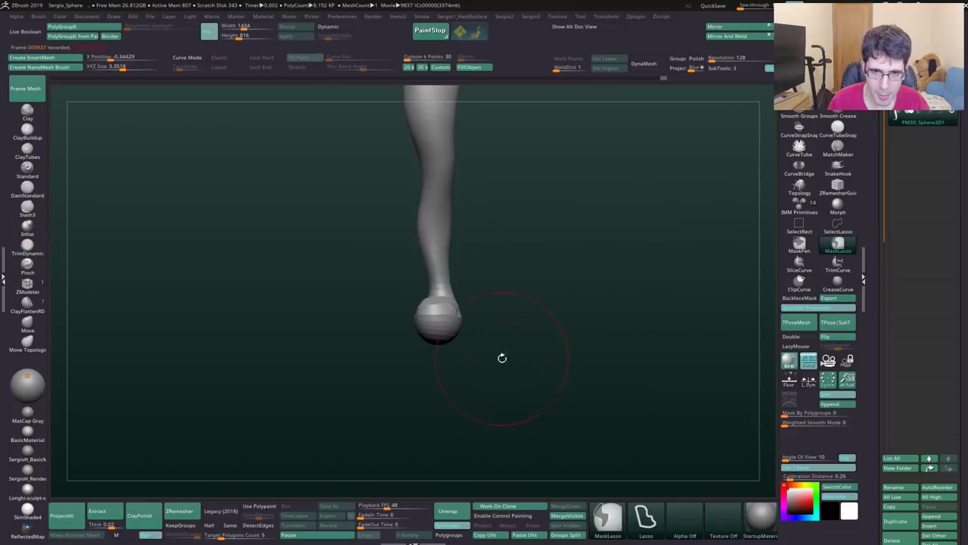
{"action": "left_click", "coordinate": [655, 63]}
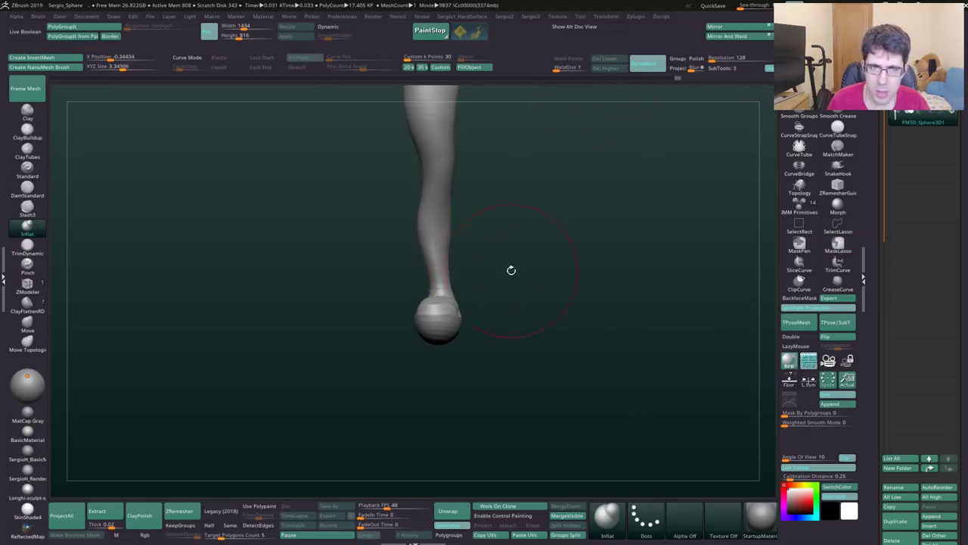
{"action": "left_click_drag", "start_coordinate": [510, 268], "coordinate": [484, 318], "text": "ctrl"}
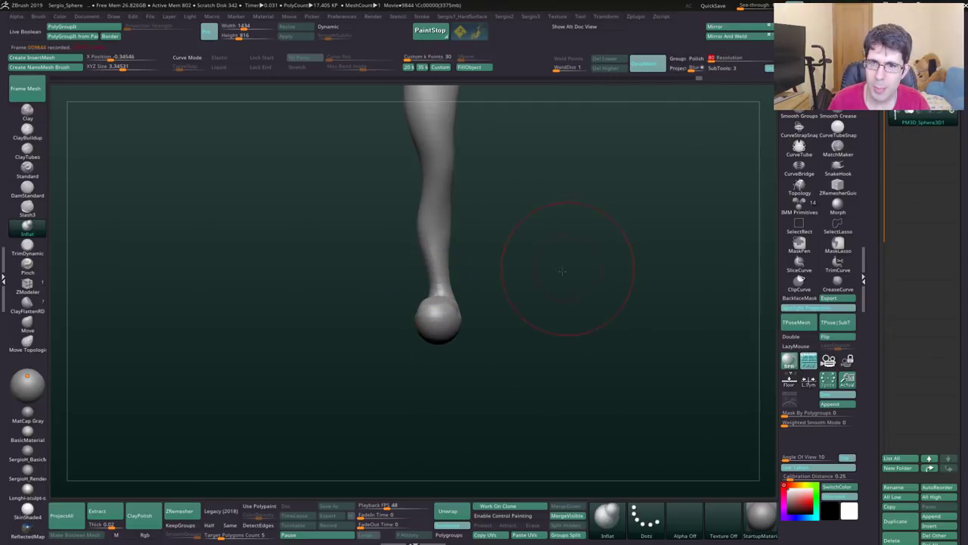
{"action": "left_click_drag", "start_coordinate": [566, 270], "coordinate": [595, 205]}
{"action": "mouse_move", "coordinate": [449, 348]}
{"action": "left_mouse_down", "text": "shift"}
{"action": "mouse_move", "coordinate": [439, 381]}
{"action": "mouse_move", "coordinate": [407, 385]}
{"action": "left_mouse_up", "text": "shift"}
Step: Pull the ball's lower part down and outward into a rough foot with the Move brush
{"action": "key", "text": "b"}
{"action": "key", "text": "m"}
{"action": "key", "text": "v"}
{"action": "left_click_drag", "start_coordinate": [423, 321], "coordinate": [405, 360], "text": "shift"}
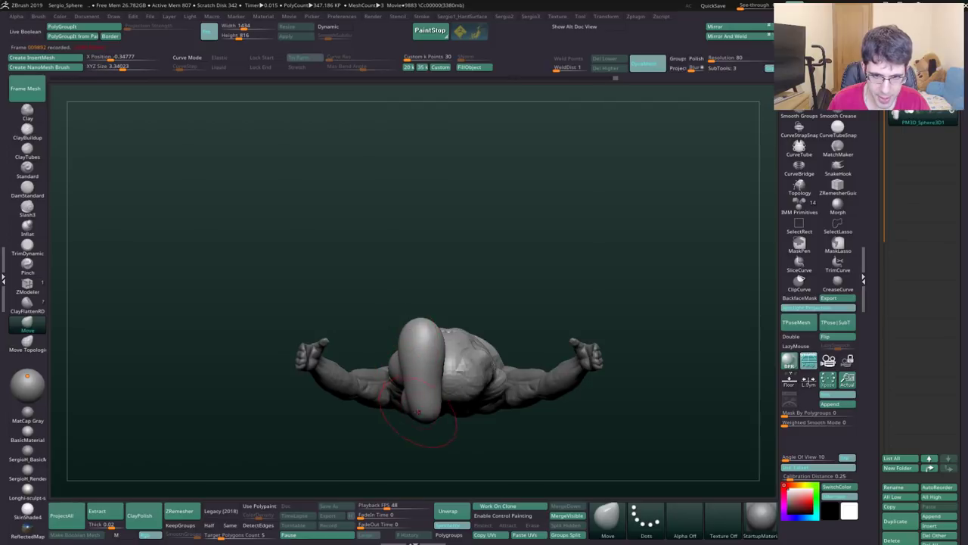
{"action": "left_click_drag", "start_coordinate": [418, 412], "coordinate": [427, 418]}
{"action": "left_click_drag", "start_coordinate": [404, 341], "coordinate": [419, 333]}
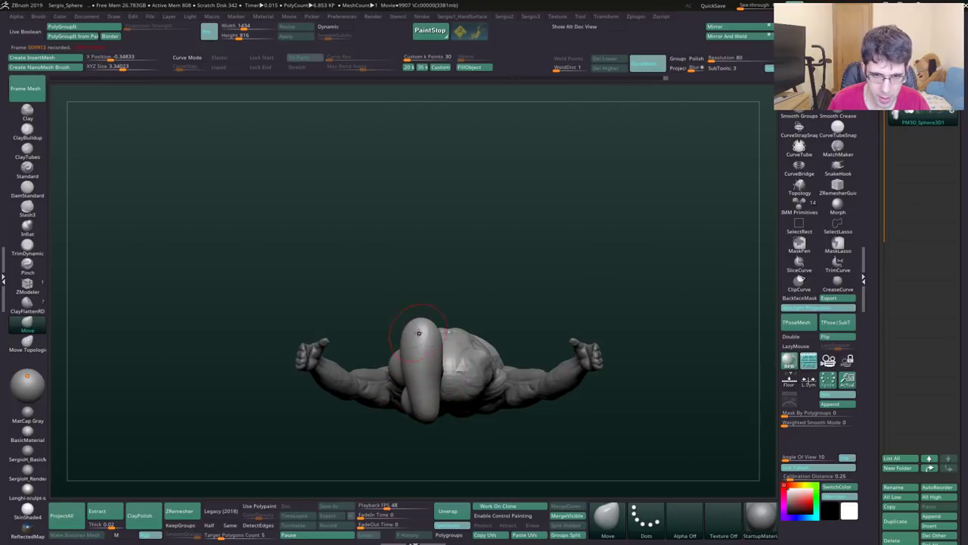
Step: Mask the leg and invert the mask so only the foot is free
{"action": "right_click_drag", "start_coordinate": [433, 338], "coordinate": [460, 378]}
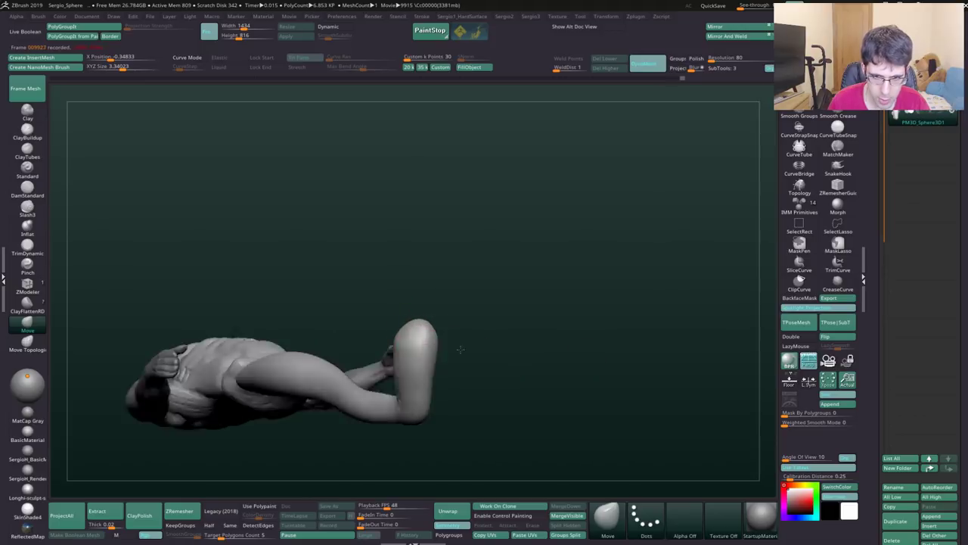
{"action": "key", "text": "ctrl"}
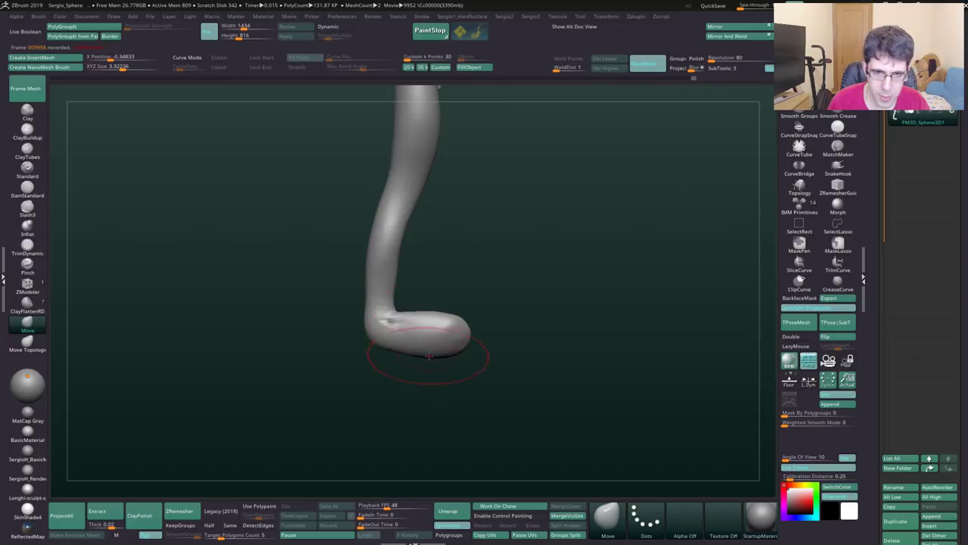
{"action": "left_click", "coordinate": [799, 243]}
{"action": "key", "text": "ctrl"}
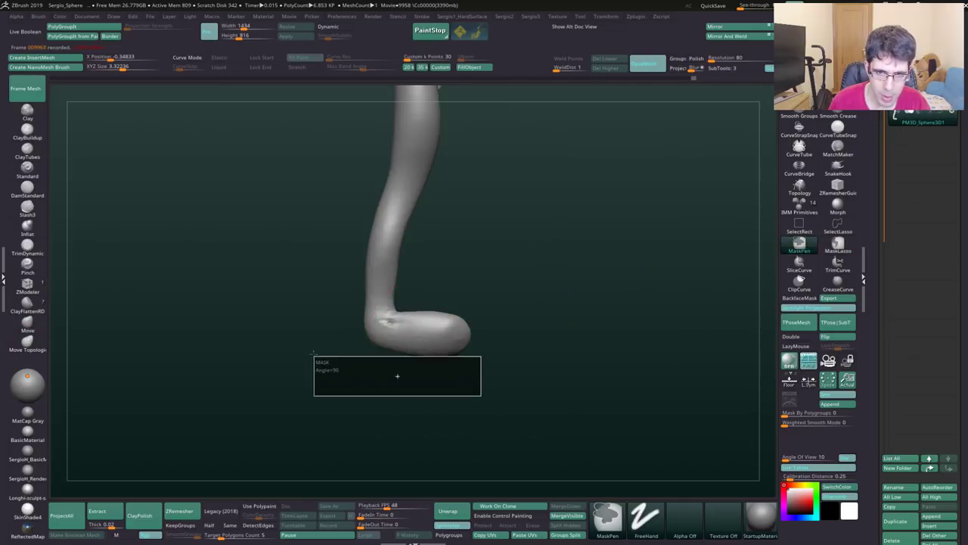
{"action": "left_click_drag", "start_coordinate": [396, 361], "coordinate": [396, 361], "text": "ctrl"}
{"action": "left_click", "coordinate": [411, 378], "text": "ctrl"}
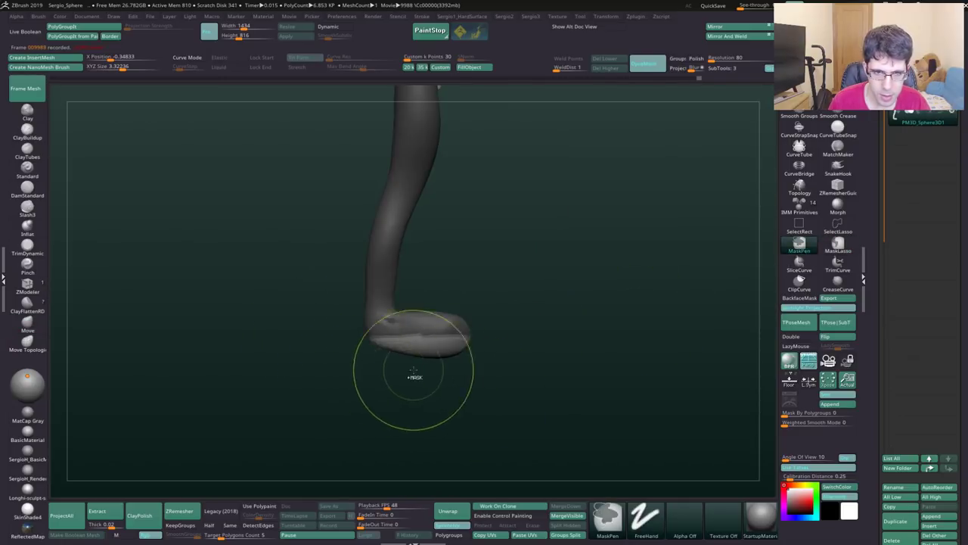
Step: Scale the foot flat in Y with the gizmo, clear the mask, and smooth its underside
{"action": "key", "text": "w"}
{"action": "left_click", "coordinate": [429, 345]}
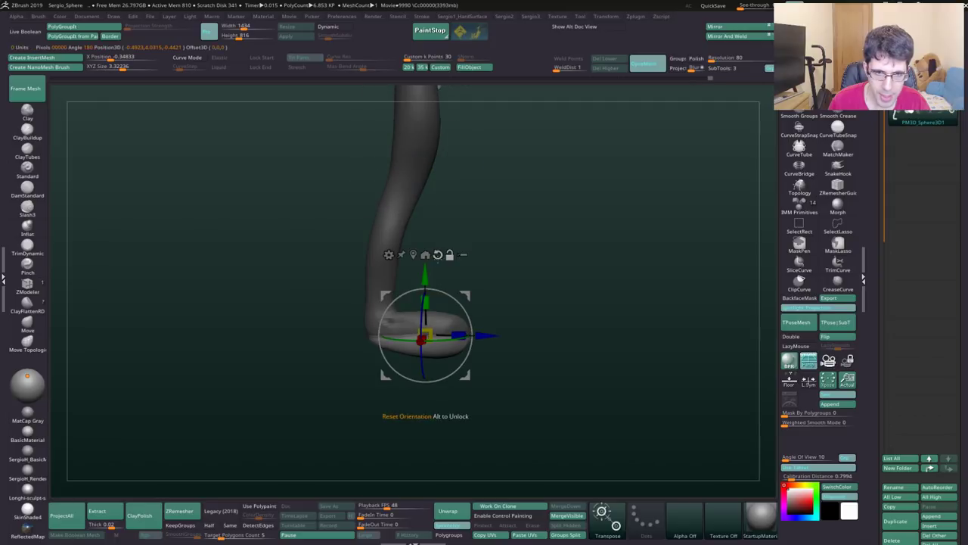
{"action": "left_click_drag", "start_coordinate": [426, 301], "coordinate": [426, 314]}
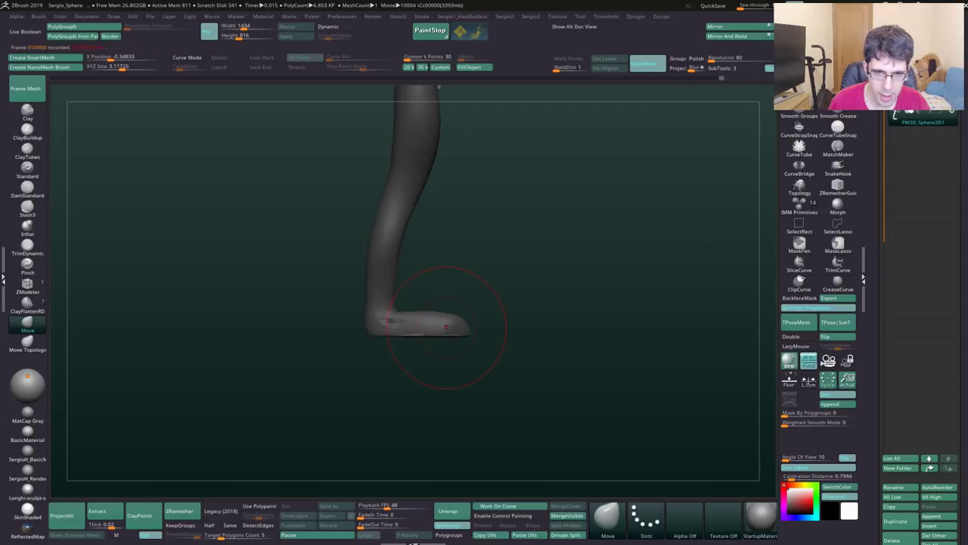
{"action": "key", "text": "q"}
{"action": "left_click", "coordinate": [483, 290], "text": "ctrl"}
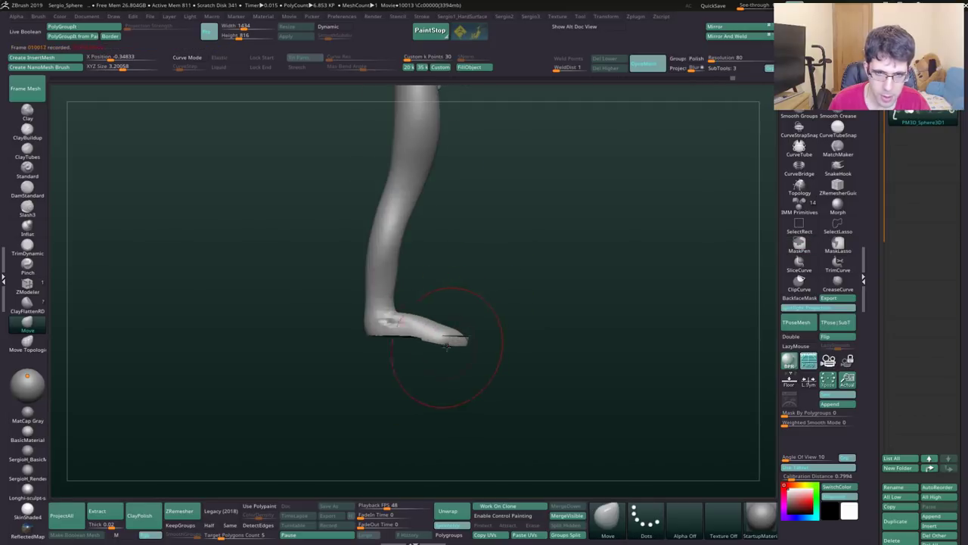
{"action": "left_click_drag", "start_coordinate": [457, 339], "coordinate": [471, 330]}
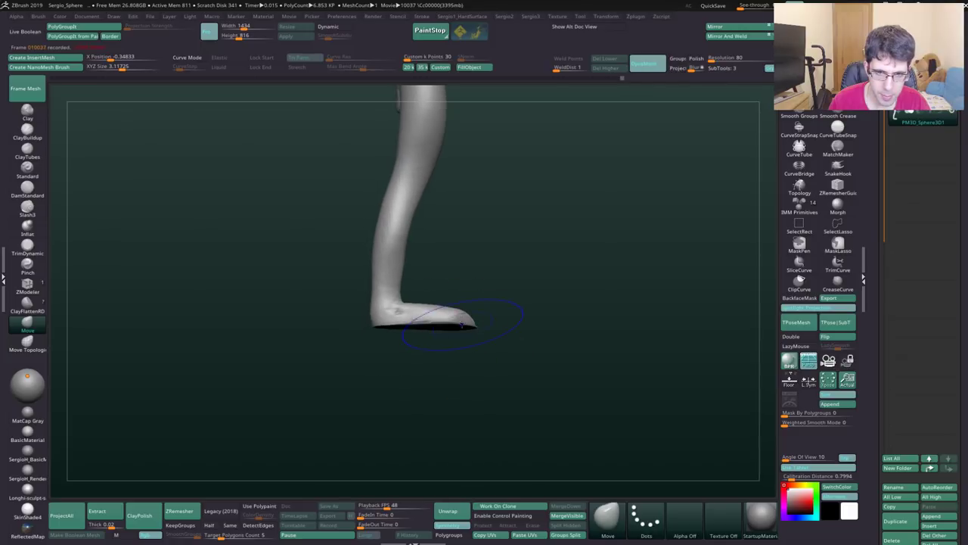
{"action": "key", "text": "shift"}
Step: Build up clay on the foot with ClayBuildup while rotating around the leg
{"action": "left_click_drag", "start_coordinate": [457, 327], "coordinate": [484, 389], "text": "shift"}
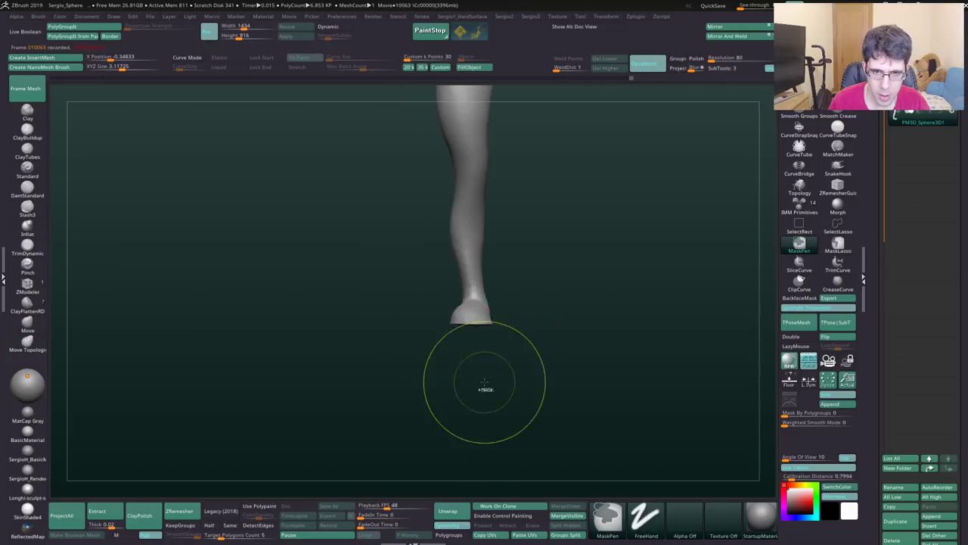
{"action": "key", "text": "ctrl"}
{"action": "left_click_drag", "start_coordinate": [471, 302], "coordinate": [465, 274]}
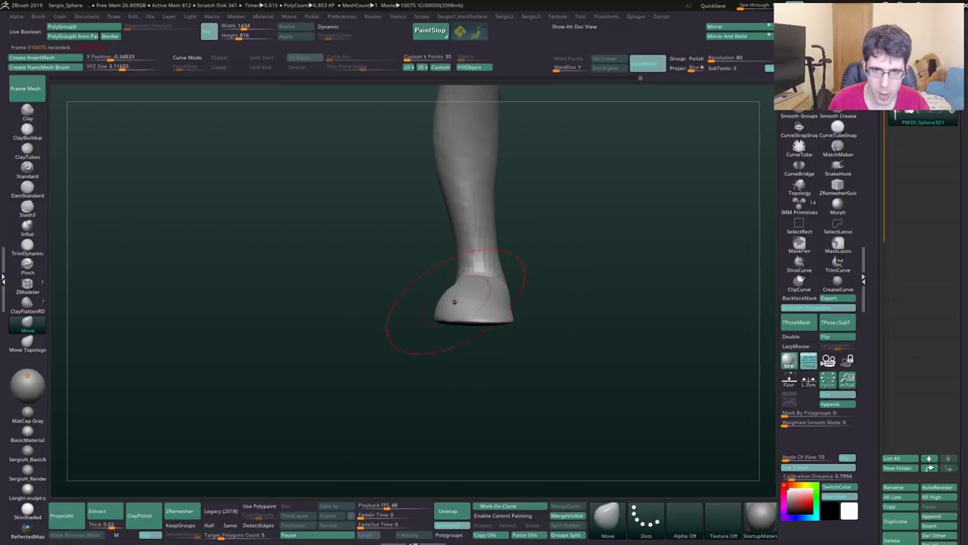
{"action": "mouse_move", "coordinate": [480, 325]}
{"action": "left_mouse_down", "text": "shift"}
{"action": "mouse_move", "coordinate": [497, 335]}
{"action": "mouse_move", "coordinate": [459, 336]}
{"action": "left_mouse_up", "text": "shift"}
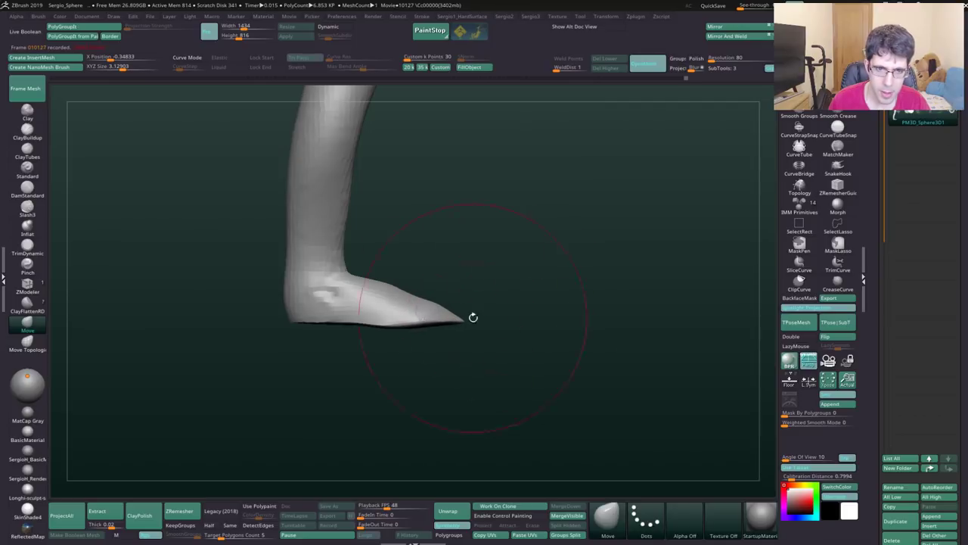
{"action": "left_click_drag", "start_coordinate": [473, 317], "coordinate": [414, 333]}
{"action": "key", "text": "b"}
{"action": "key", "text": "c"}
{"action": "key", "text": "b"}
{"action": "right_click_drag", "start_coordinate": [294, 284], "coordinate": [300, 305], "text": "alt"}
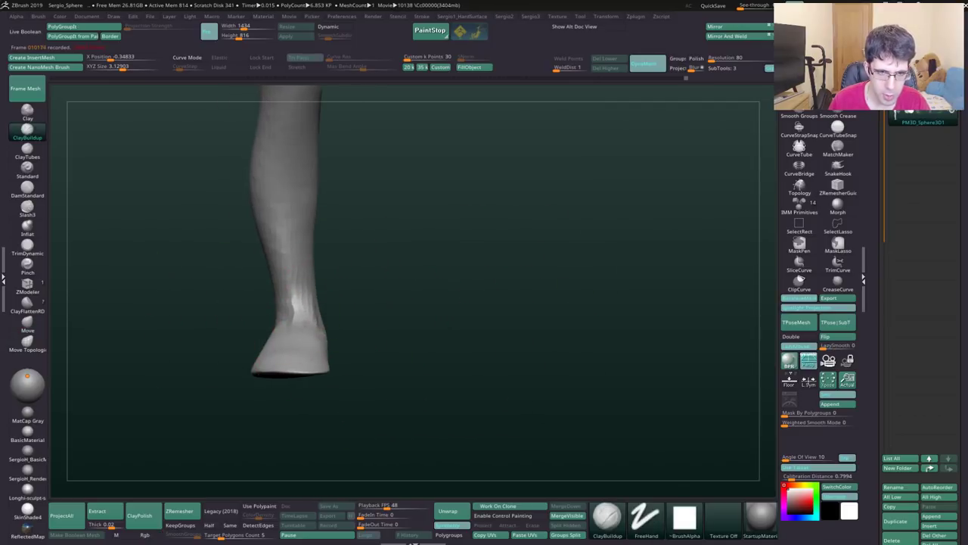
{"action": "mouse_move", "coordinate": [292, 335]}
{"action": "right_mouse_down"}
{"action": "mouse_move", "coordinate": [249, 333]}
{"action": "mouse_move", "coordinate": [318, 377]}
{"action": "right_mouse_up"}
Step: Carve a small crease line near the toe tip with DamStandard
{"action": "key", "text": "b"}
{"action": "key", "text": "d"}
{"action": "key", "text": "s"}
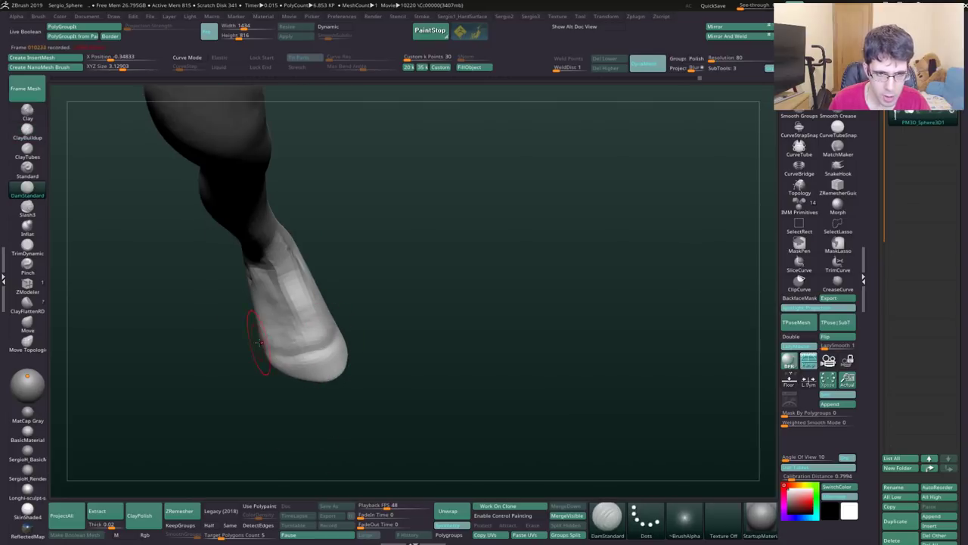
{"action": "left_click_drag", "start_coordinate": [340, 366], "coordinate": [330, 362]}
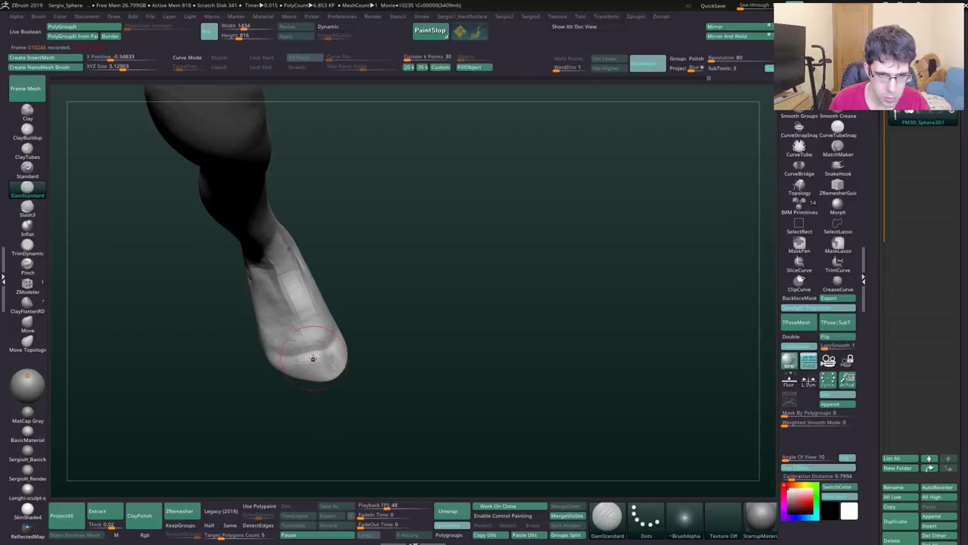
{"action": "mouse_move", "coordinate": [343, 402]}
{"action": "right_mouse_down"}
{"action": "mouse_move", "coordinate": [308, 345]}
{"action": "mouse_move", "coordinate": [363, 372]}
{"action": "right_mouse_up"}
{"action": "key", "text": "b"}
{"action": "key", "text": "m"}
{"action": "key", "text": "v"}
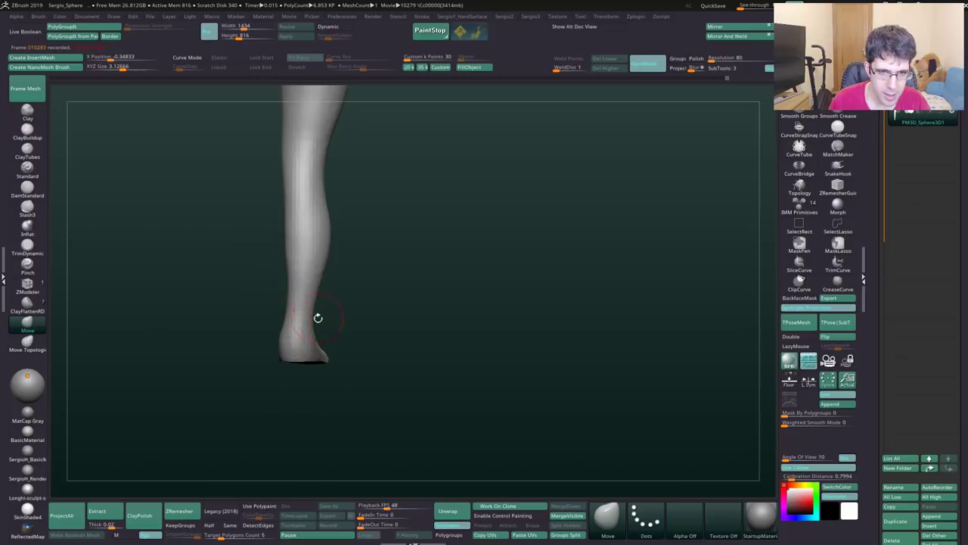
Step: Slim the calf outline and drag the heel backward with the Move brush, then view from behind
{"action": "key", "text": "b"}
{"action": "key", "text": "d"}
{"action": "key", "text": "s"}
{"action": "mouse_move", "coordinate": [318, 318]}
{"action": "right_mouse_down"}
{"action": "mouse_move", "coordinate": [270, 337]}
{"action": "mouse_move", "coordinate": [244, 326]}
{"action": "mouse_move", "coordinate": [401, 356]}
{"action": "mouse_move", "coordinate": [352, 316]}
{"action": "mouse_move", "coordinate": [366, 351]}
{"action": "mouse_move", "coordinate": [379, 325]}
{"action": "mouse_move", "coordinate": [345, 298]}
{"action": "mouse_move", "coordinate": [324, 302]}
{"action": "mouse_move", "coordinate": [347, 312]}
{"action": "mouse_move", "coordinate": [341, 307]}
{"action": "right_mouse_up"}
{"action": "key", "text": "b"}
{"action": "key", "text": "m"}
{"action": "key", "text": "v"}
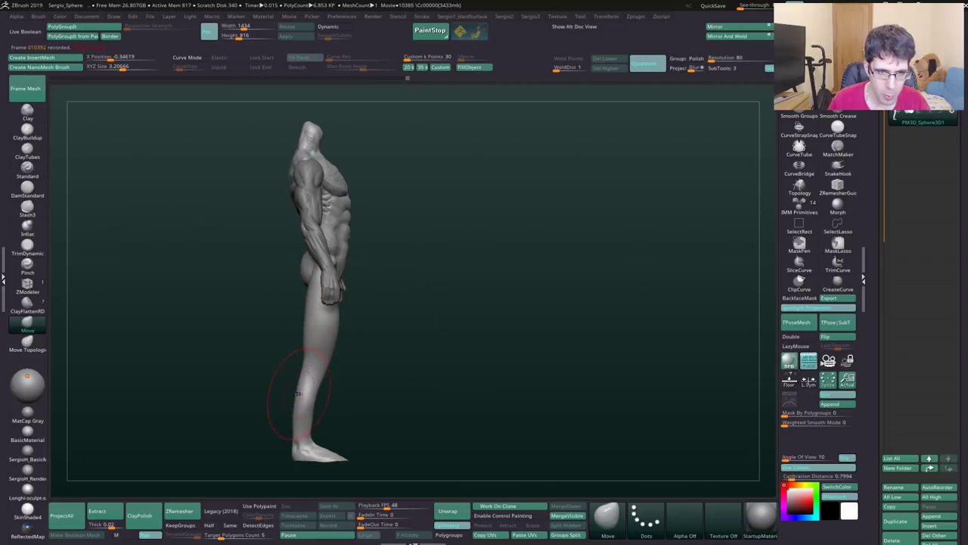
{"action": "left_click_drag", "start_coordinate": [298, 393], "coordinate": [313, 425]}
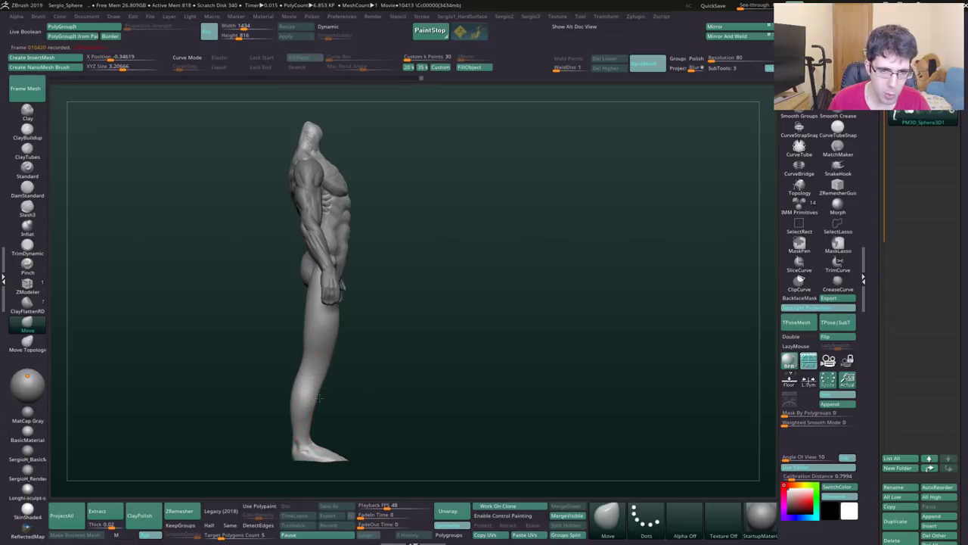
{"action": "left_click_drag", "start_coordinate": [315, 375], "coordinate": [310, 382]}
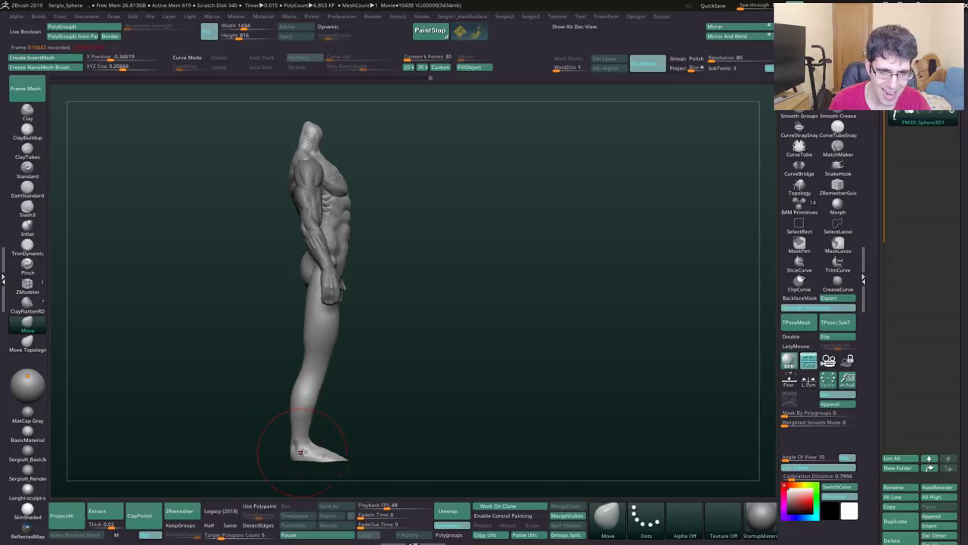
{"action": "left_click_drag", "start_coordinate": [316, 447], "coordinate": [292, 454]}
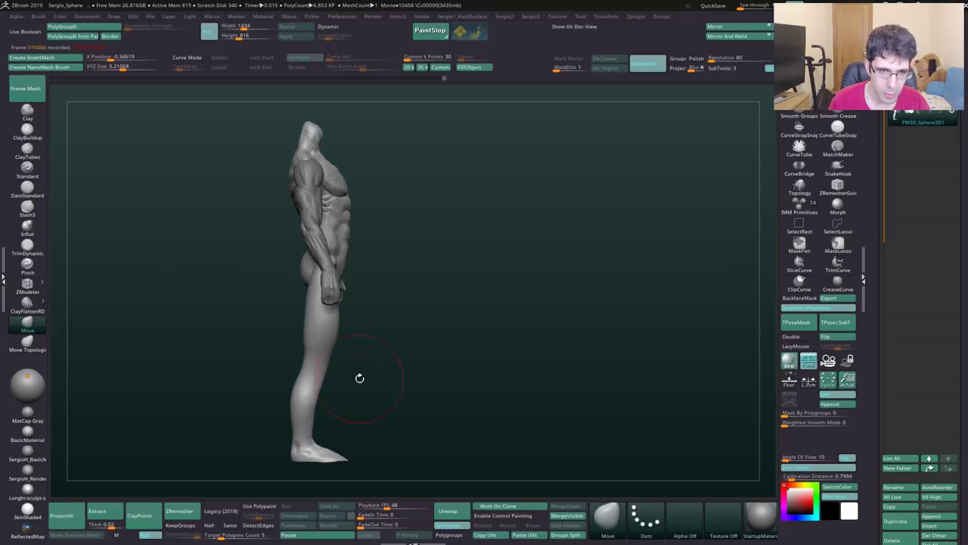
{"action": "left_click_drag", "start_coordinate": [359, 376], "coordinate": [316, 276], "text": "shift"}
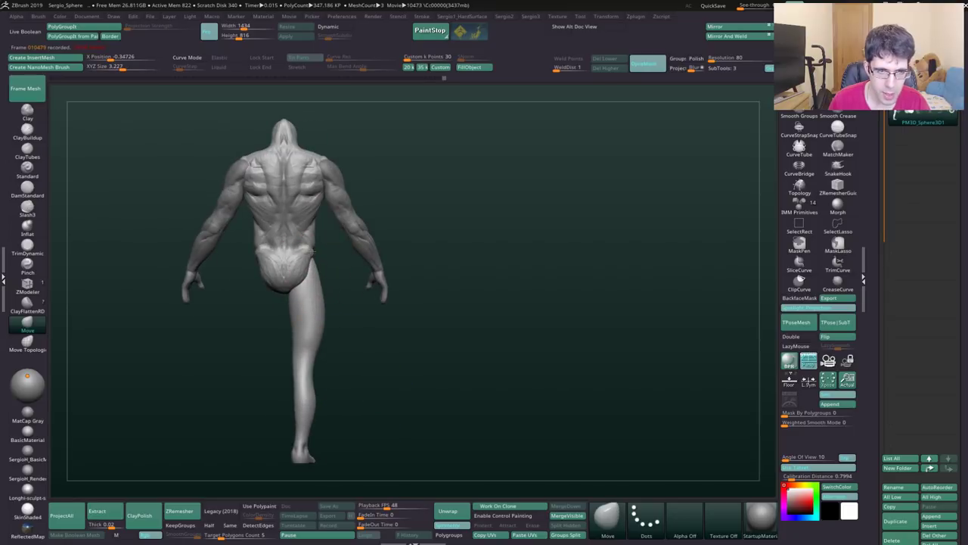
{"action": "left_click_drag", "start_coordinate": [277, 358], "coordinate": [310, 295], "text": "shift"}
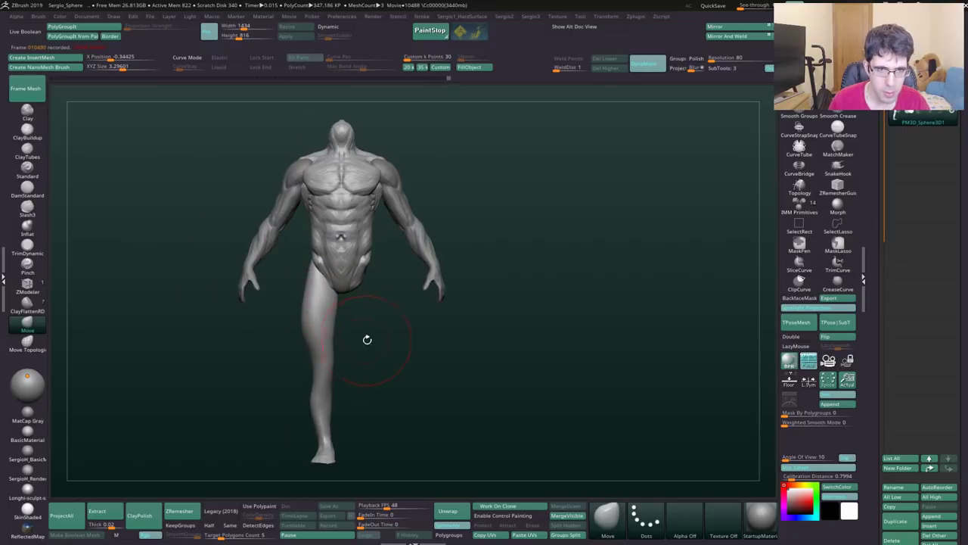
{"action": "left_click_drag", "start_coordinate": [367, 340], "coordinate": [374, 354], "text": "shift"}
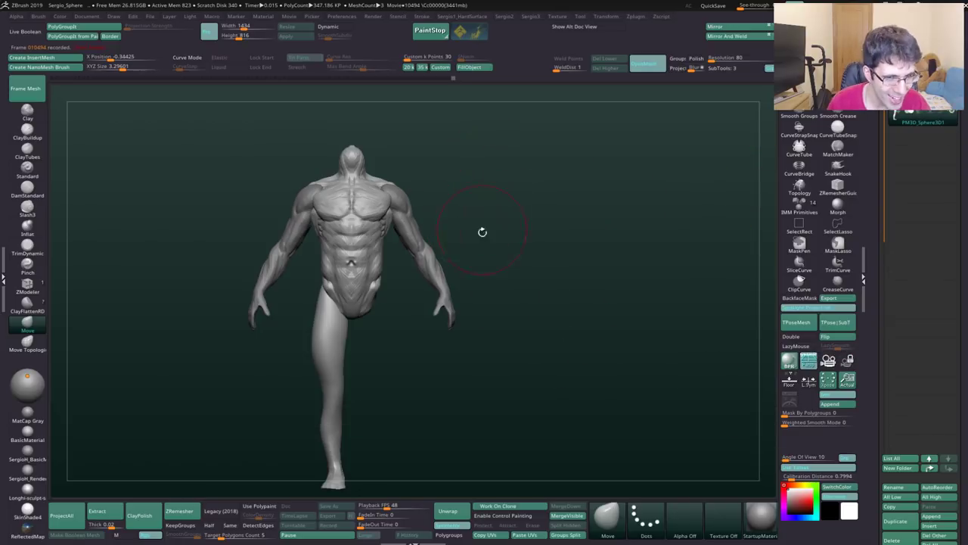
{"action": "mouse_move", "coordinate": [408, 318]}
{"action": "left_mouse_down"}
{"action": "mouse_move", "coordinate": [411, 335]}
{"action": "mouse_move", "coordinate": [377, 322]}
{"action": "mouse_move", "coordinate": [361, 329]}
{"action": "left_mouse_up"}
{"action": "right_click_drag", "start_coordinate": [371, 270], "coordinate": [388, 307], "text": "ctrl"}
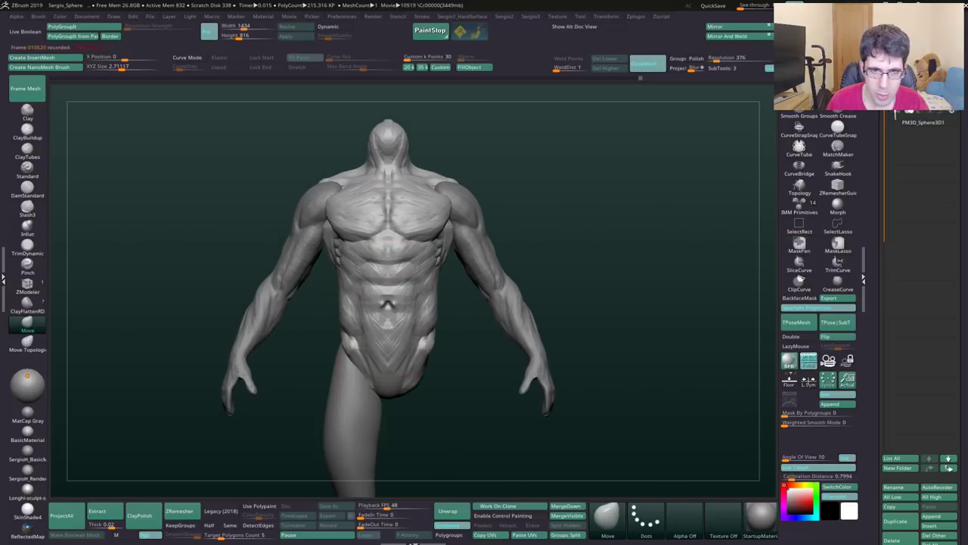
{"action": "mouse_move", "coordinate": [388, 302]}
{"action": "left_mouse_down"}
{"action": "mouse_move", "coordinate": [371, 306]}
{"action": "mouse_move", "coordinate": [479, 270]}
{"action": "left_mouse_up"}
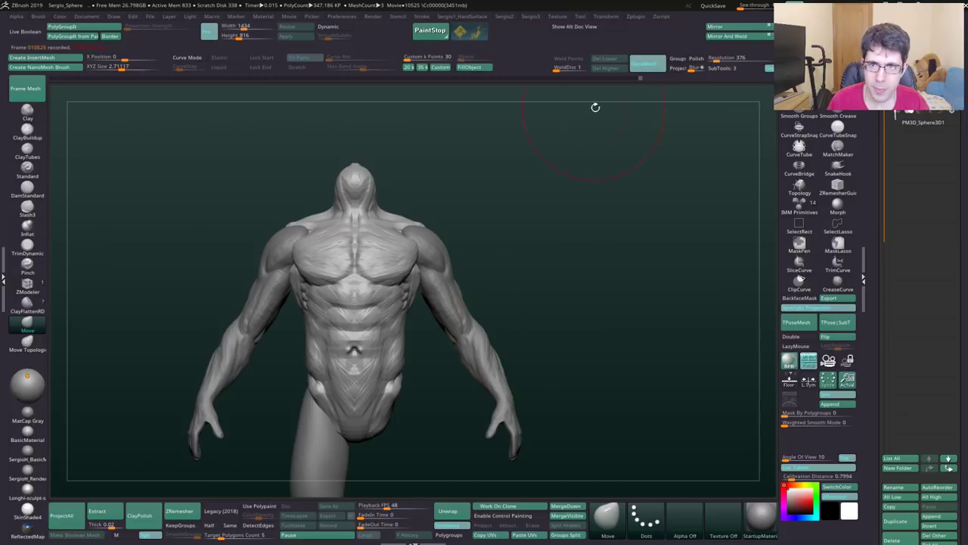
{"action": "left_click_drag", "start_coordinate": [595, 107], "coordinate": [686, 266]}
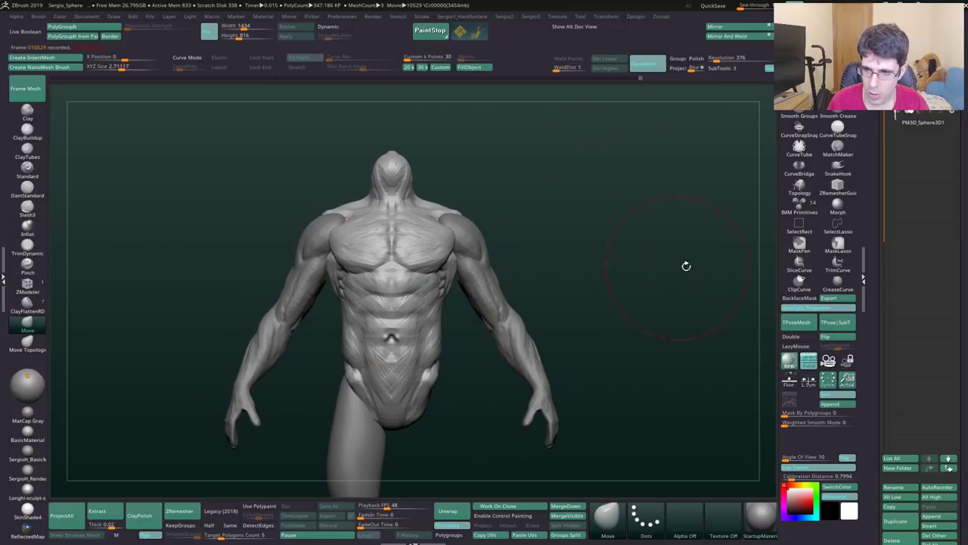
Step: Append a Cube3D subtool, move it beside the figure and squash it to half height
{"action": "left_click", "coordinate": [838, 404]}
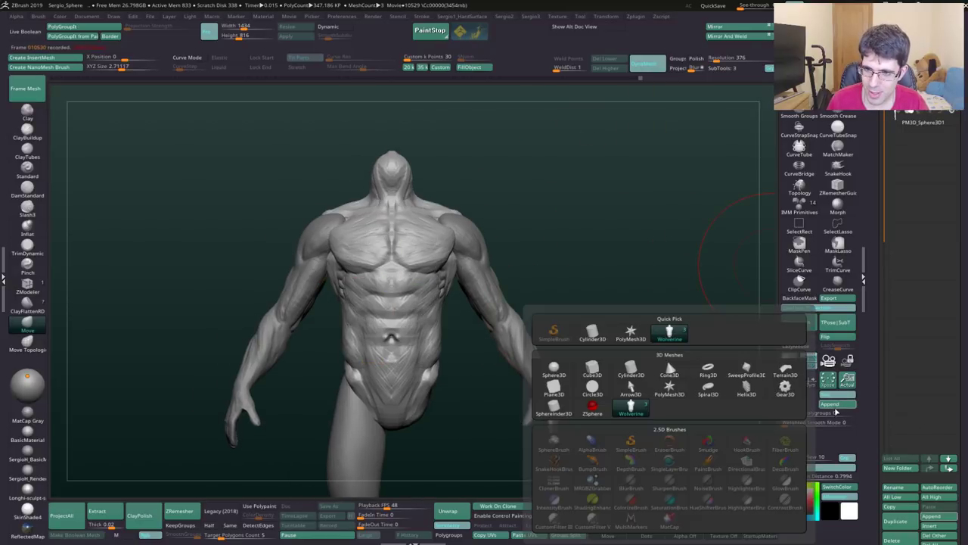
{"action": "left_click", "coordinate": [631, 369]}
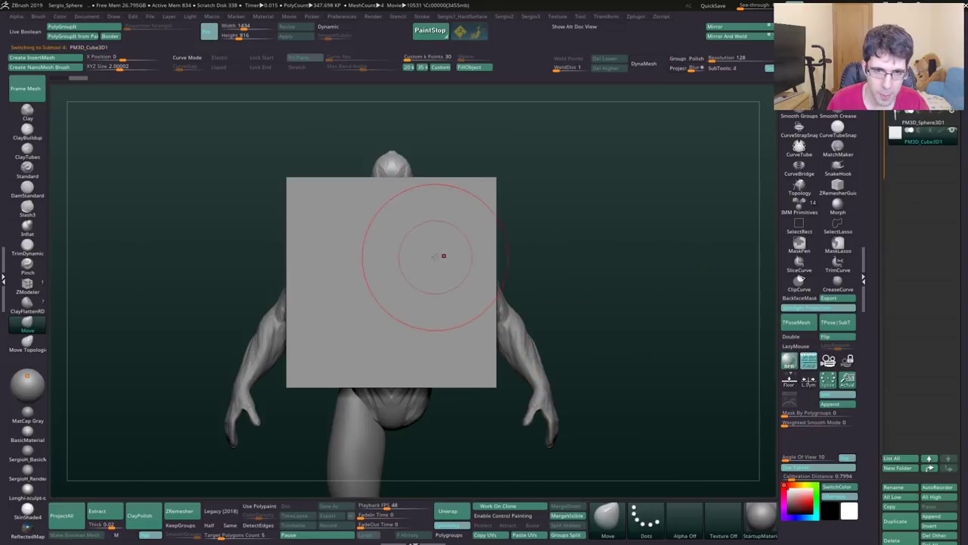
{"action": "key", "text": "w"}
{"action": "left_click_drag", "start_coordinate": [389, 282], "coordinate": [508, 282]}
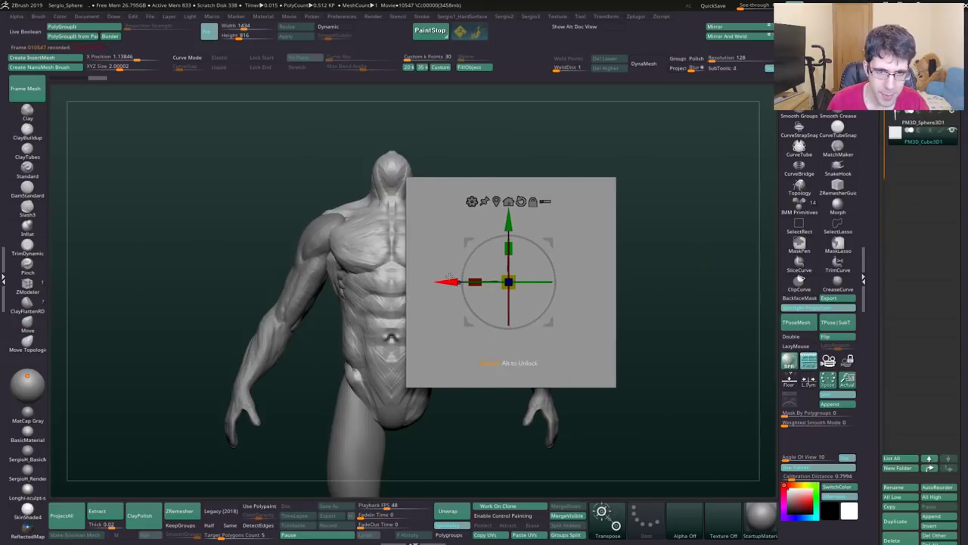
{"action": "left_click_drag", "start_coordinate": [508, 248], "coordinate": [521, 306]}
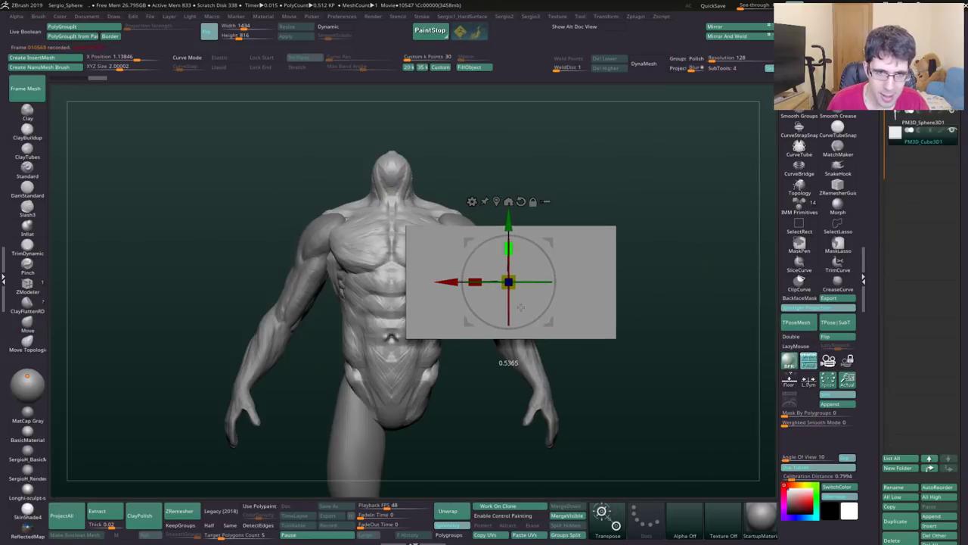
{"action": "key", "text": "q"}
{"action": "key", "text": "w"}
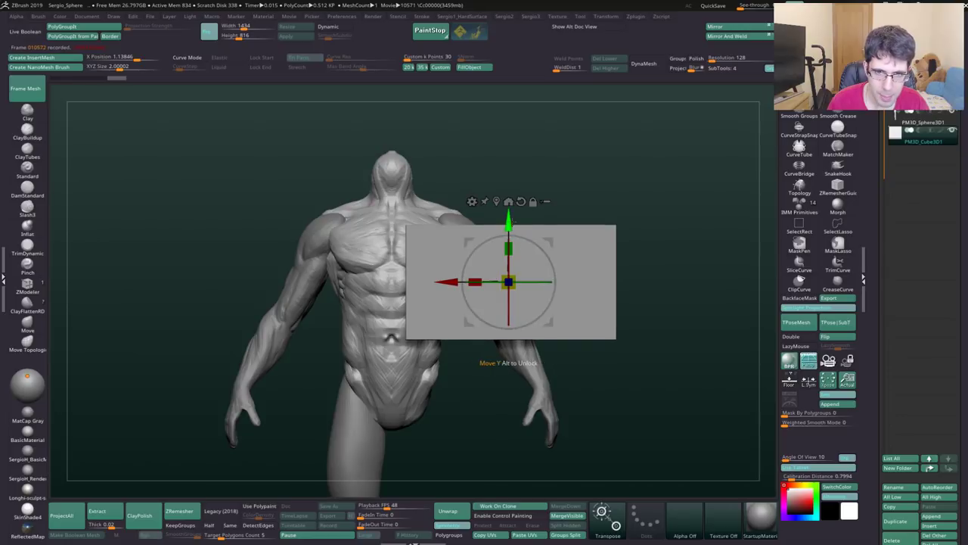
{"action": "left_click_drag", "start_coordinate": [509, 220], "coordinate": [518, 290]}
Step: Stretch the cube upward into a tall box and raise it beside the figure
{"action": "mouse_move", "coordinate": [509, 237]}
{"action": "left_mouse_down"}
{"action": "mouse_move", "coordinate": [520, 242]}
{"action": "mouse_move", "coordinate": [520, 324]}
{"action": "left_mouse_up"}
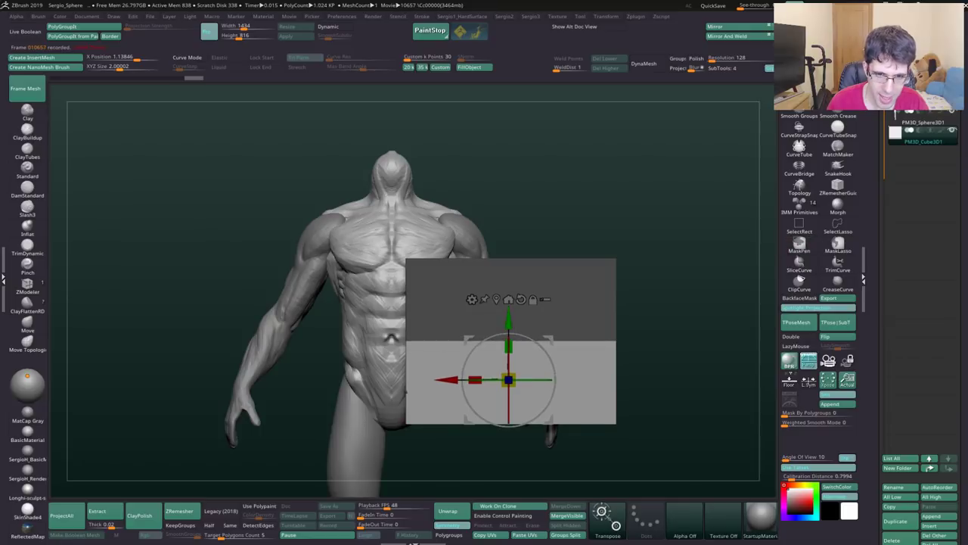
{"action": "left_click_drag", "start_coordinate": [509, 322], "coordinate": [512, 154]}
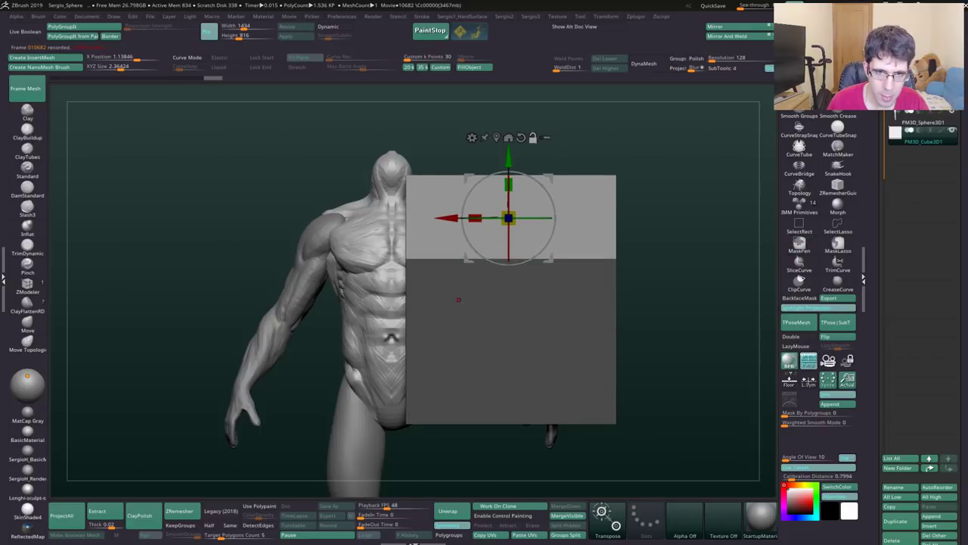
{"action": "left_click_drag", "start_coordinate": [513, 164], "coordinate": [443, 292], "text": "alt"}
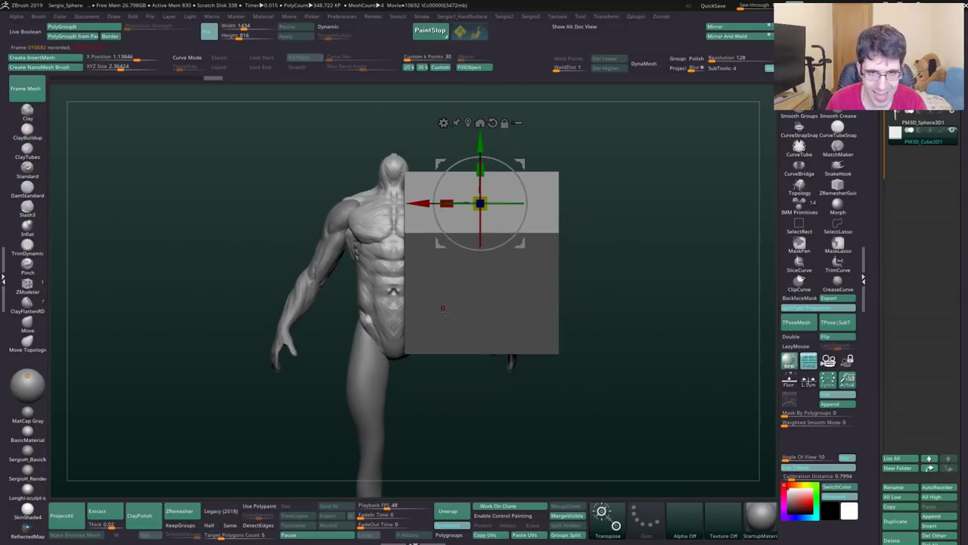
{"action": "left_click_drag", "start_coordinate": [424, 315], "coordinate": [413, 311]}
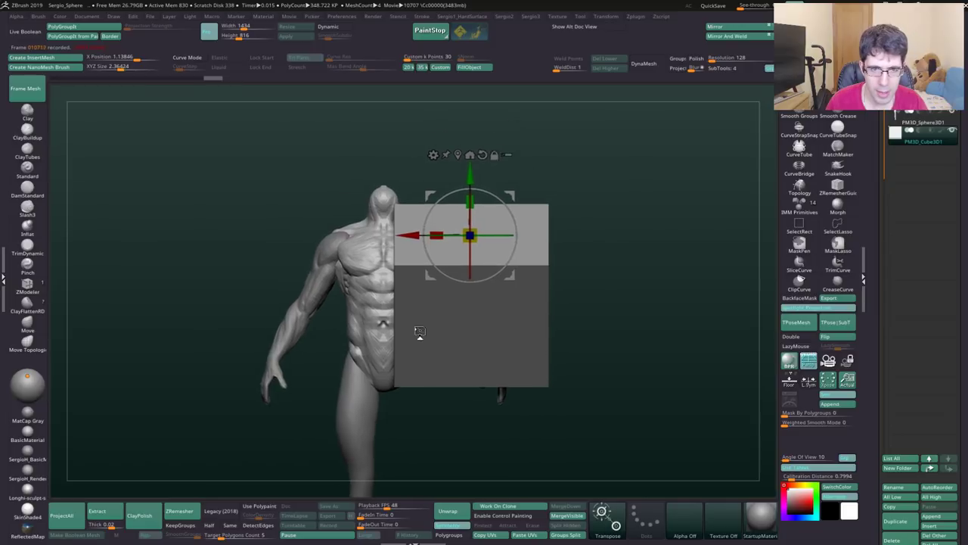
{"action": "left_click_drag", "start_coordinate": [431, 317], "coordinate": [427, 357], "text": "alt"}
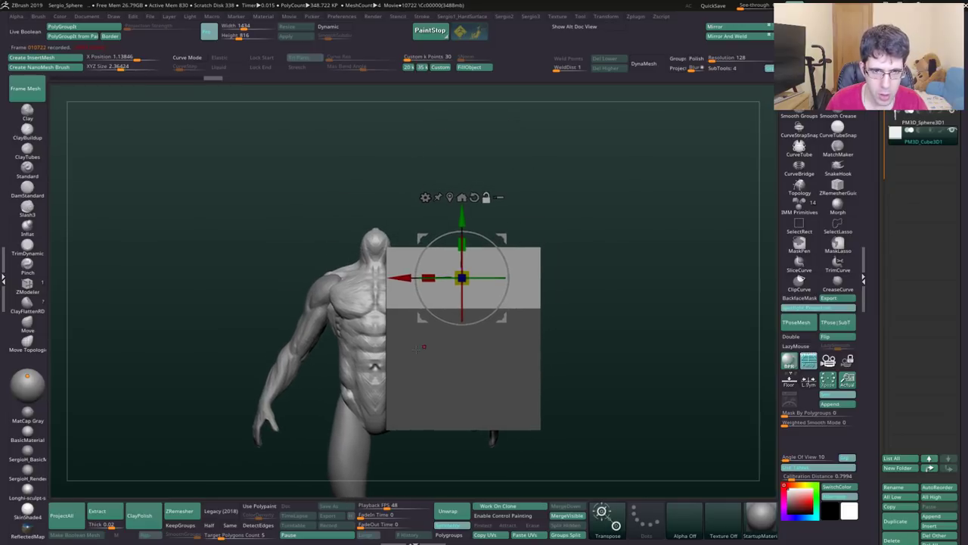
{"action": "mouse_move", "coordinate": [465, 220]}
{"action": "left_mouse_down"}
{"action": "mouse_move", "coordinate": [447, 156]}
{"action": "mouse_move", "coordinate": [371, 262]}
{"action": "left_mouse_up"}
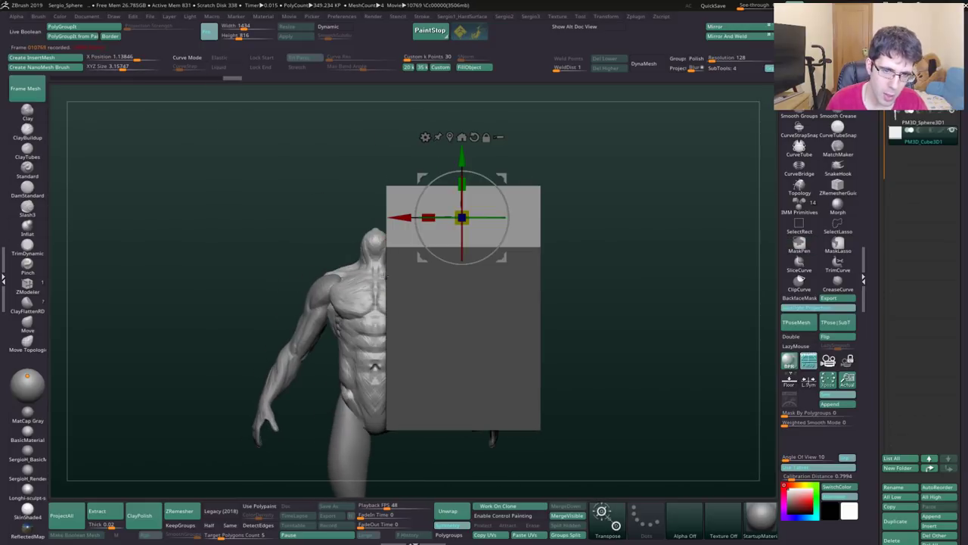
{"action": "right_click_drag", "start_coordinate": [405, 285], "coordinate": [425, 276]}
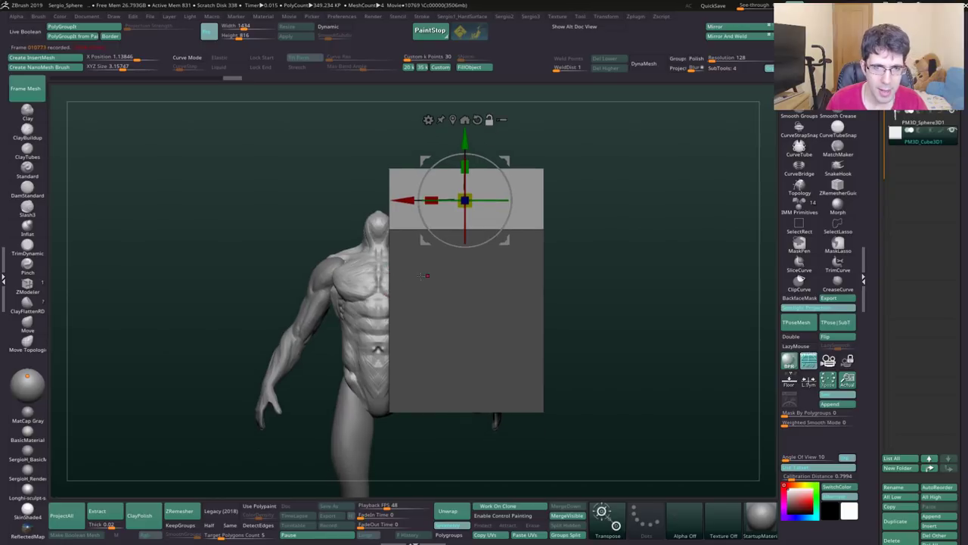
{"action": "right_click_drag", "start_coordinate": [369, 252], "coordinate": [454, 253], "text": "ctrl"}
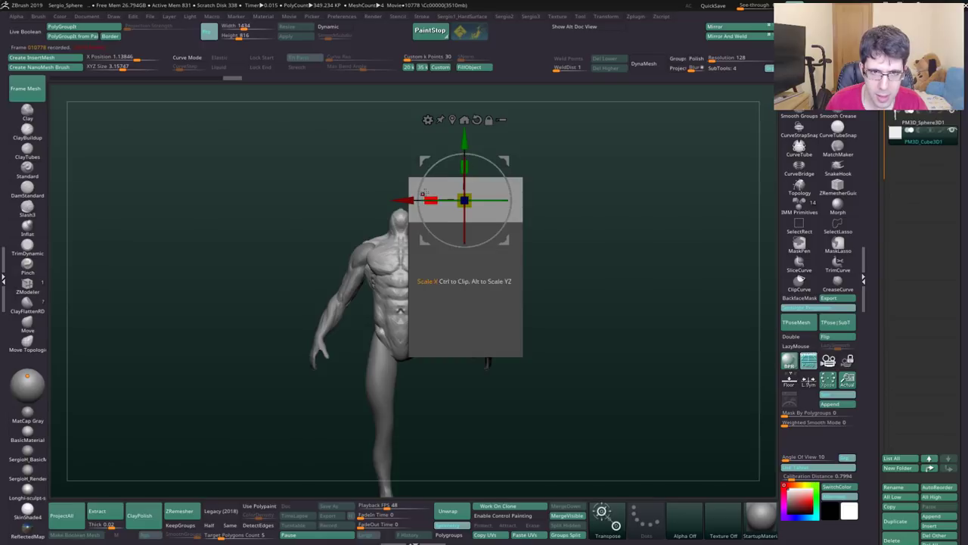
{"action": "left_click_drag", "start_coordinate": [405, 200], "coordinate": [407, 200]}
{"action": "right_click_drag", "start_coordinate": [485, 249], "coordinate": [567, 213], "text": "ctrl"}
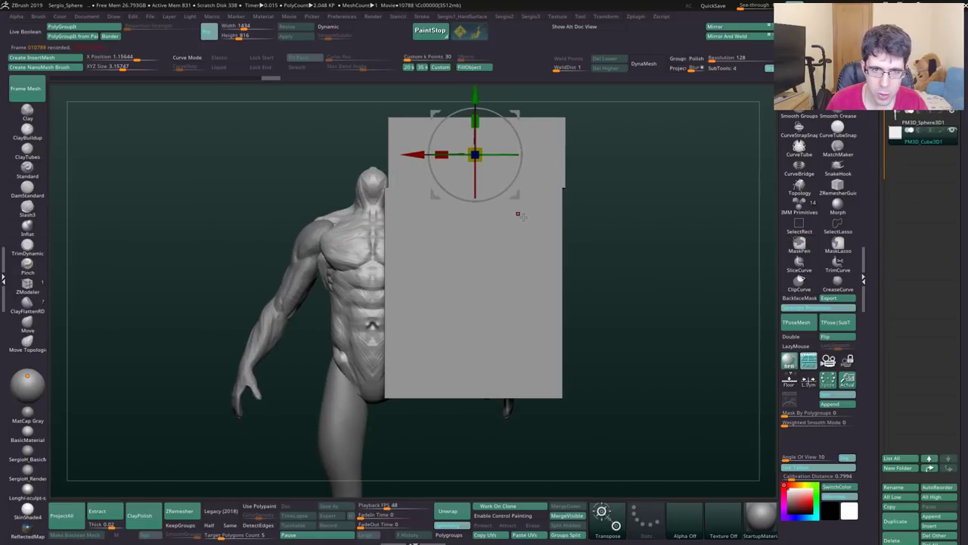
Step: Turn on polyframe (Shift+F) and isolate the box's middle and lower sections
{"action": "key", "text": "shift+f"}
{"action": "key", "text": "shift+f"}
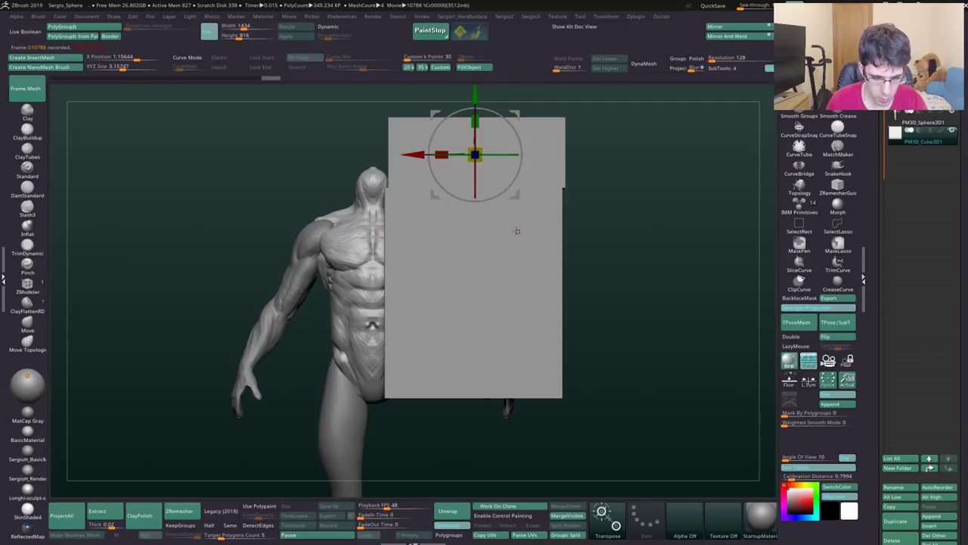
{"action": "left_click", "coordinate": [534, 269], "text": "ctrl"}
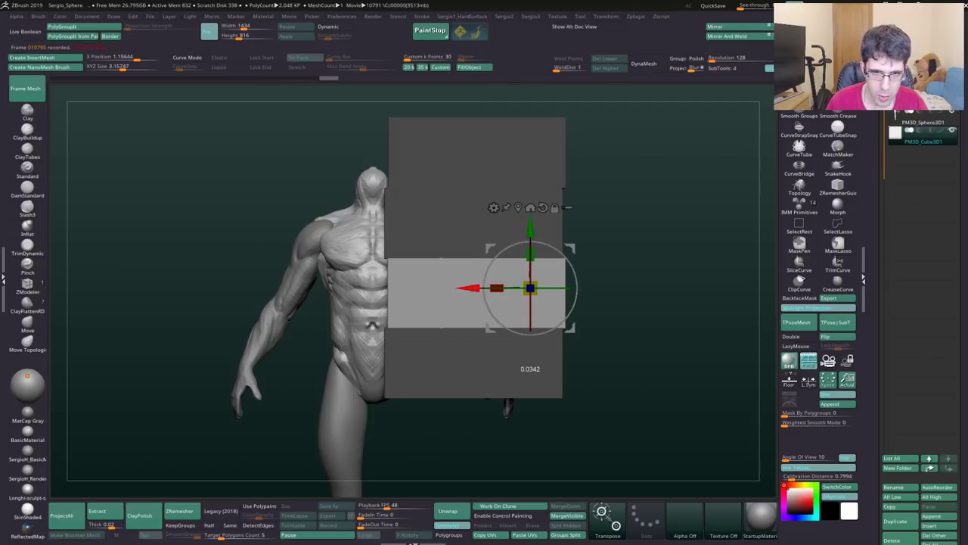
{"action": "key", "text": "q"}
{"action": "left_click", "coordinate": [580, 307], "text": "ctrl"}
Step: Pull the box's lower part down to span the figure's full height, then select the Wolverine subtool
{"action": "left_click_drag", "start_coordinate": [579, 308], "coordinate": [545, 227], "text": "alt"}
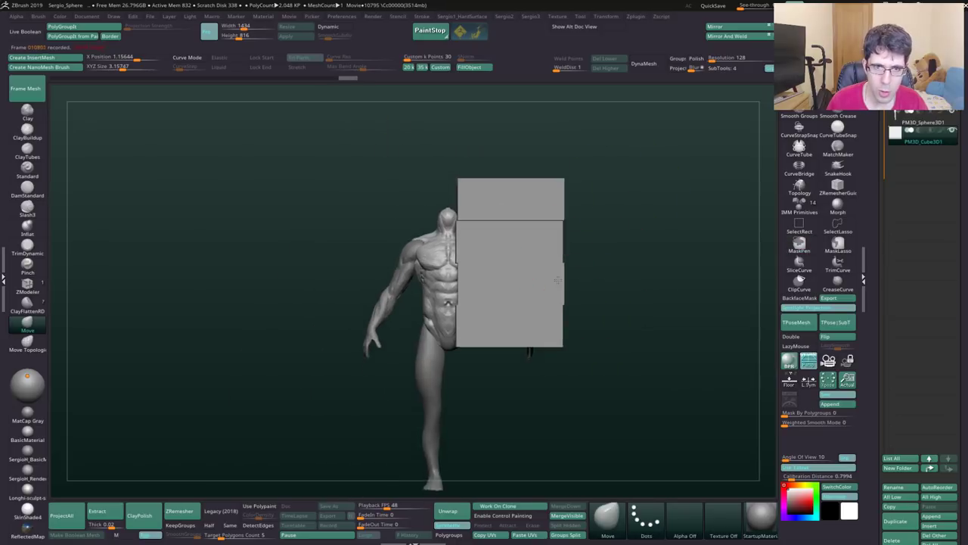
{"action": "key", "text": "w"}
{"action": "left_click_drag", "start_coordinate": [532, 192], "coordinate": [533, 344], "text": "ctrl"}
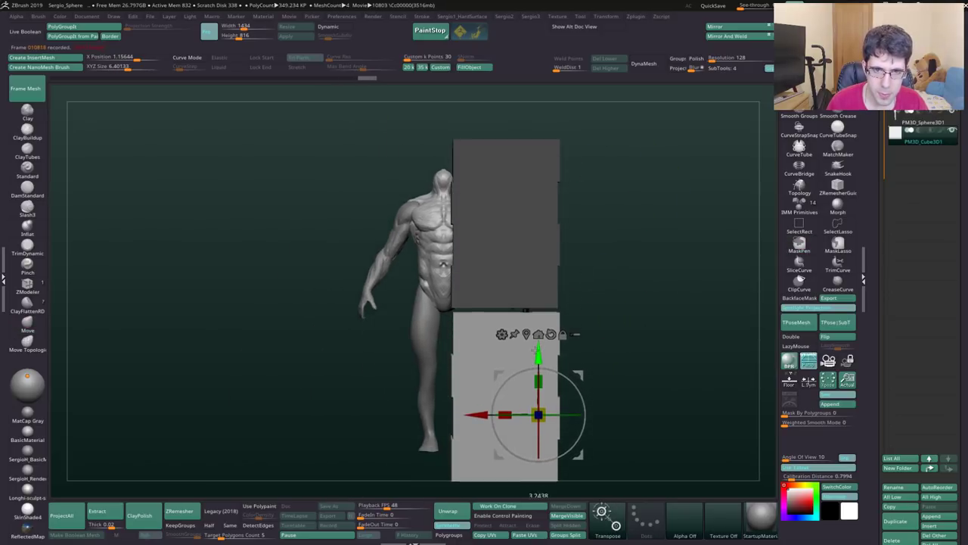
{"action": "key", "text": "q"}
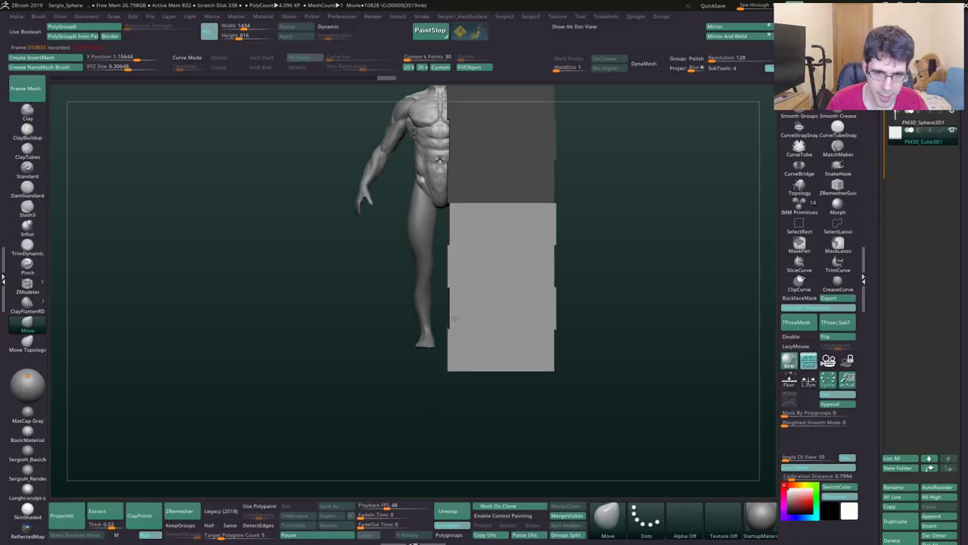
{"action": "mouse_move", "coordinate": [476, 379]}
{"action": "right_mouse_down"}
{"action": "mouse_move", "coordinate": [455, 350]}
{"action": "mouse_move", "coordinate": [422, 356]}
{"action": "right_mouse_up"}
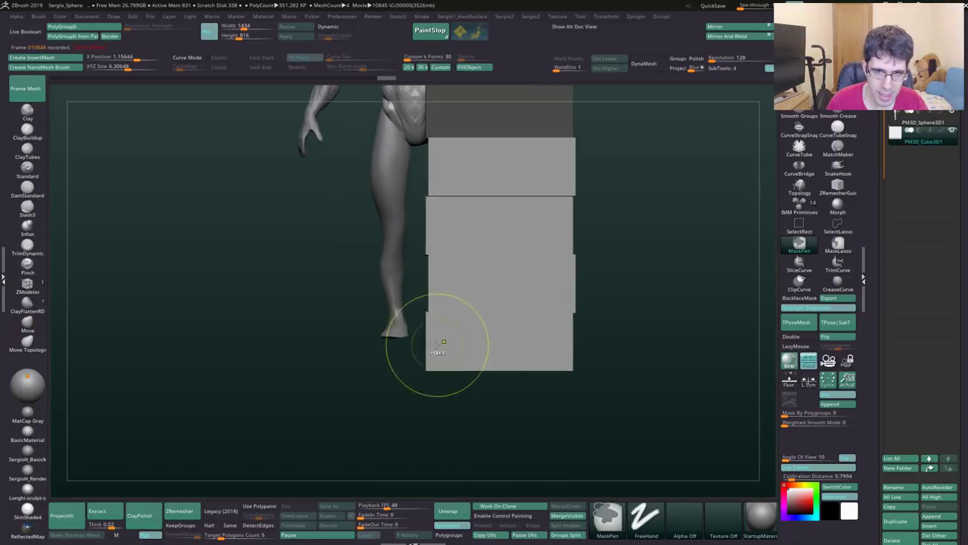
{"action": "left_click_drag", "start_coordinate": [625, 208], "coordinate": [504, 341], "text": "ctrl"}
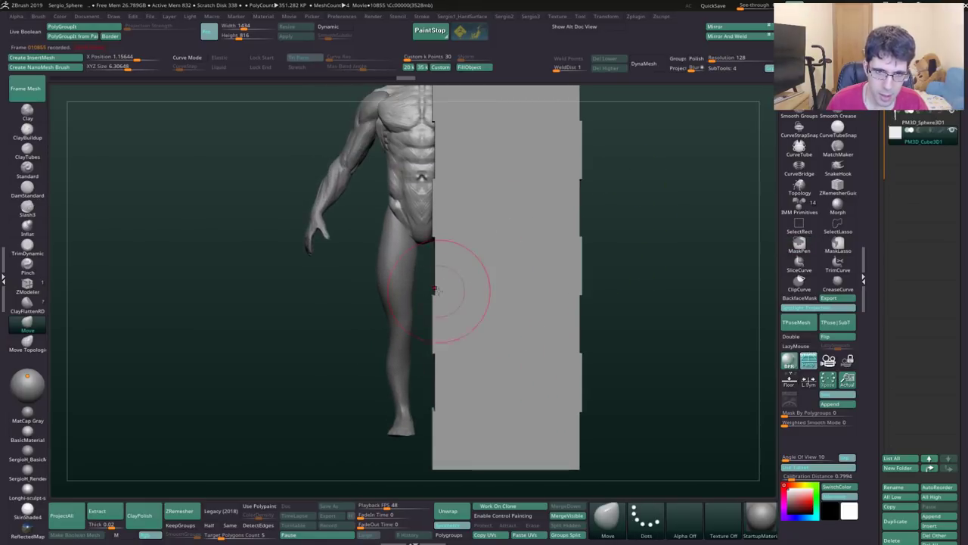
{"action": "left_click", "coordinate": [426, 242], "text": "alt"}
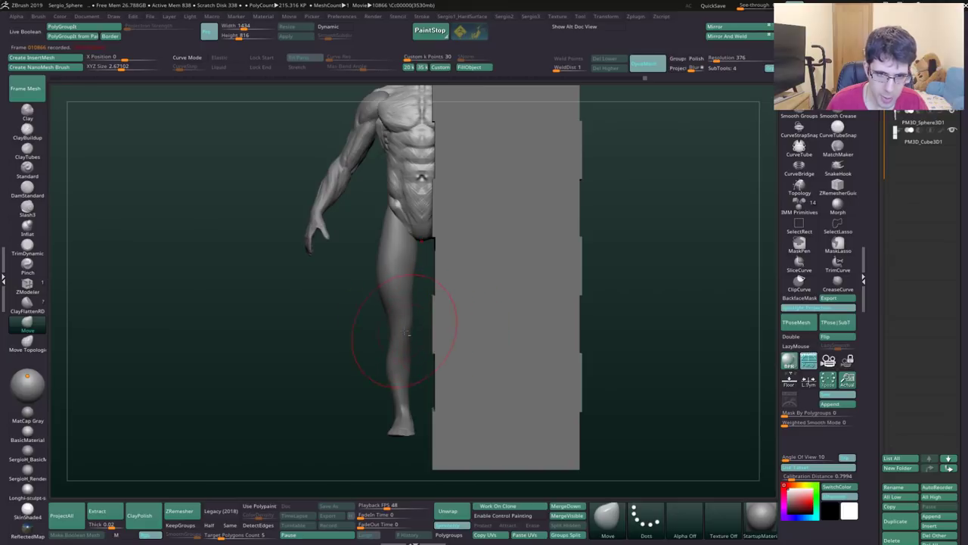
Step: Select the leg subtool and orbit to the side to compare the figure's height against the box
{"action": "left_click", "coordinate": [408, 331], "text": "alt"}
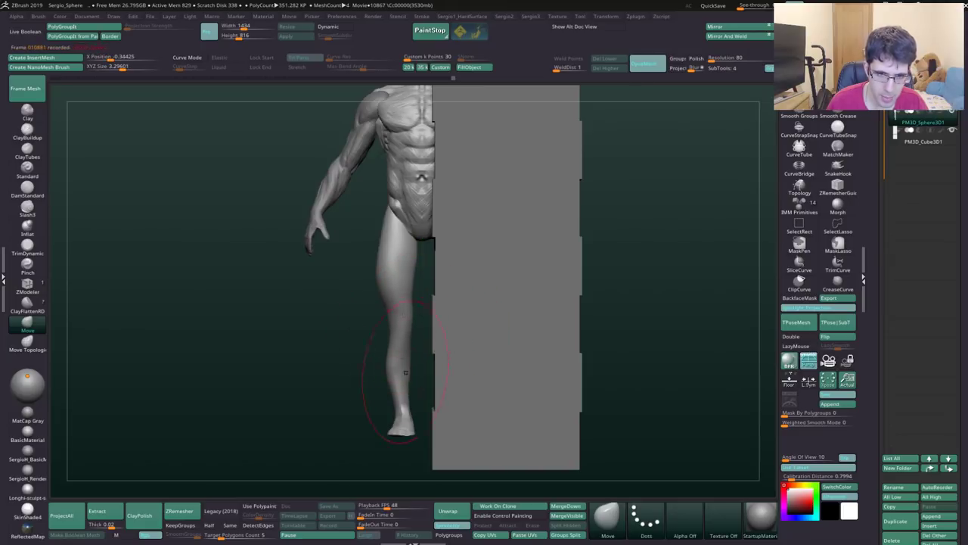
{"action": "mouse_move", "coordinate": [406, 373]}
{"action": "left_mouse_down"}
{"action": "mouse_move", "coordinate": [429, 346]}
{"action": "mouse_move", "coordinate": [412, 340]}
{"action": "left_mouse_up"}
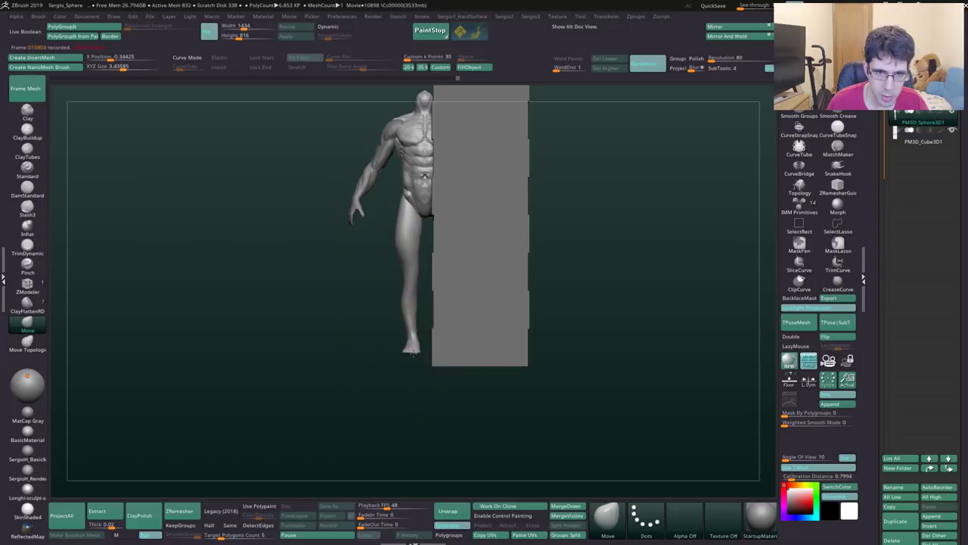
{"action": "mouse_move", "coordinate": [424, 298]}
{"action": "left_mouse_down"}
{"action": "mouse_move", "coordinate": [426, 379]}
{"action": "mouse_move", "coordinate": [414, 401]}
{"action": "mouse_move", "coordinate": [452, 381]}
{"action": "mouse_move", "coordinate": [378, 368]}
{"action": "left_mouse_up"}
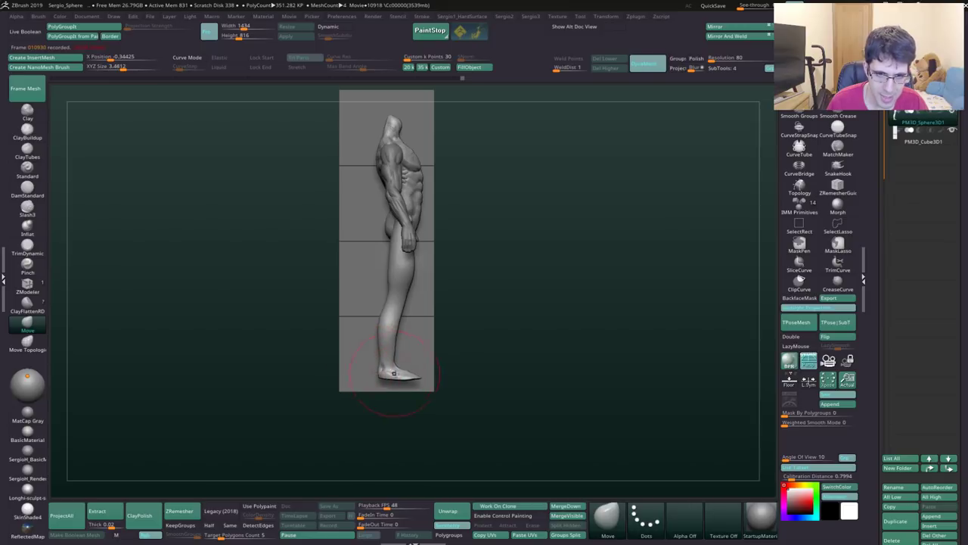
{"action": "mouse_move", "coordinate": [458, 357]}
{"action": "left_mouse_down", "text": "shift"}
{"action": "mouse_move", "coordinate": [432, 313]}
{"action": "mouse_move", "coordinate": [414, 319]}
{"action": "left_mouse_up", "text": "shift"}
Step: Hide the box subtool and orbit the figure to a straight back view
{"action": "left_click", "coordinate": [951, 141]}
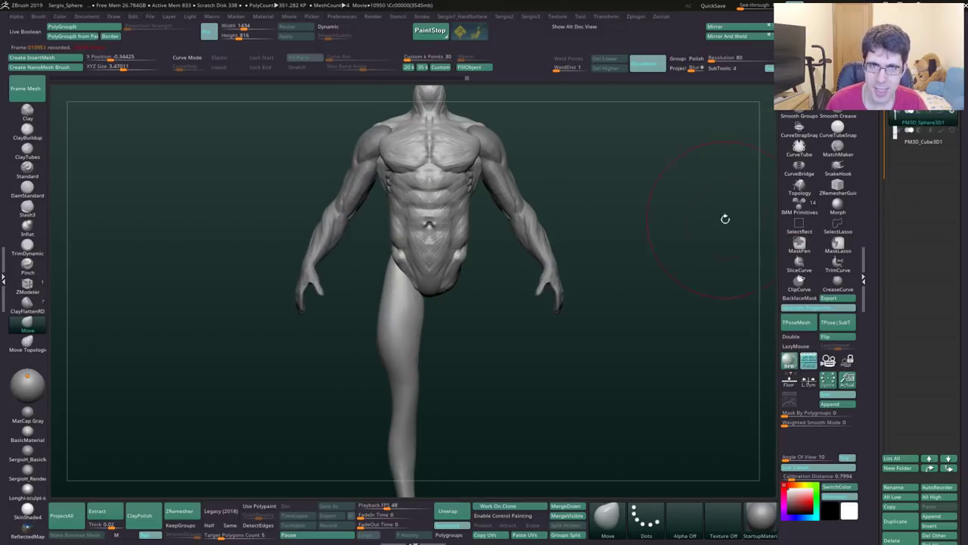
{"action": "mouse_move", "coordinate": [506, 303]}
{"action": "left_mouse_down"}
{"action": "mouse_move", "coordinate": [489, 340]}
{"action": "mouse_move", "coordinate": [439, 251]}
{"action": "mouse_move", "coordinate": [439, 355]}
{"action": "mouse_move", "coordinate": [449, 342]}
{"action": "left_mouse_up"}
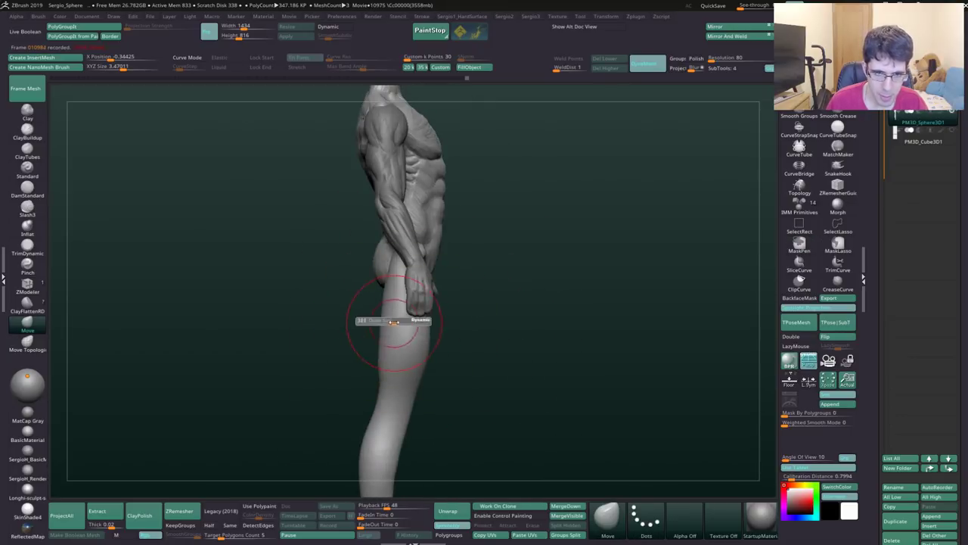
{"action": "left_click_drag", "start_coordinate": [379, 283], "coordinate": [385, 269]}
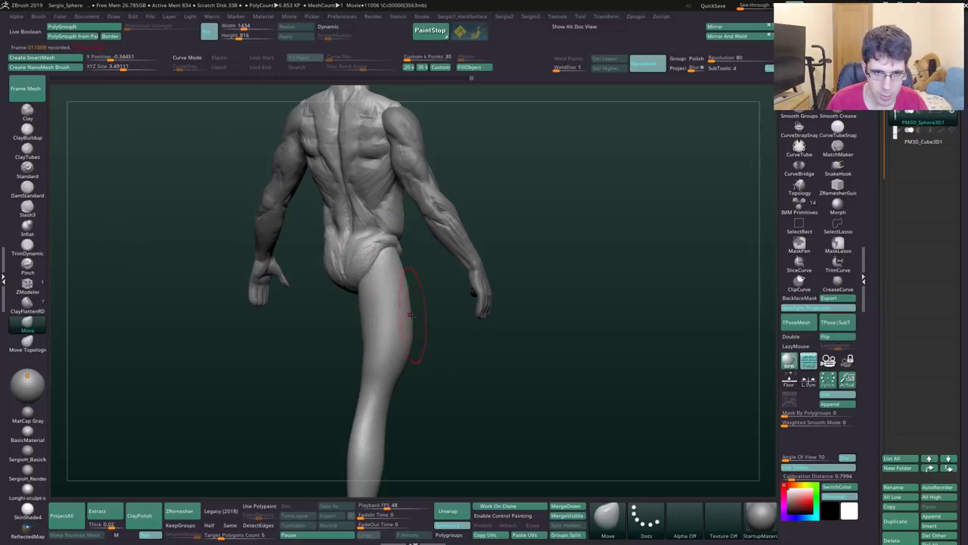
{"action": "left_click_drag", "start_coordinate": [382, 274], "coordinate": [356, 315]}
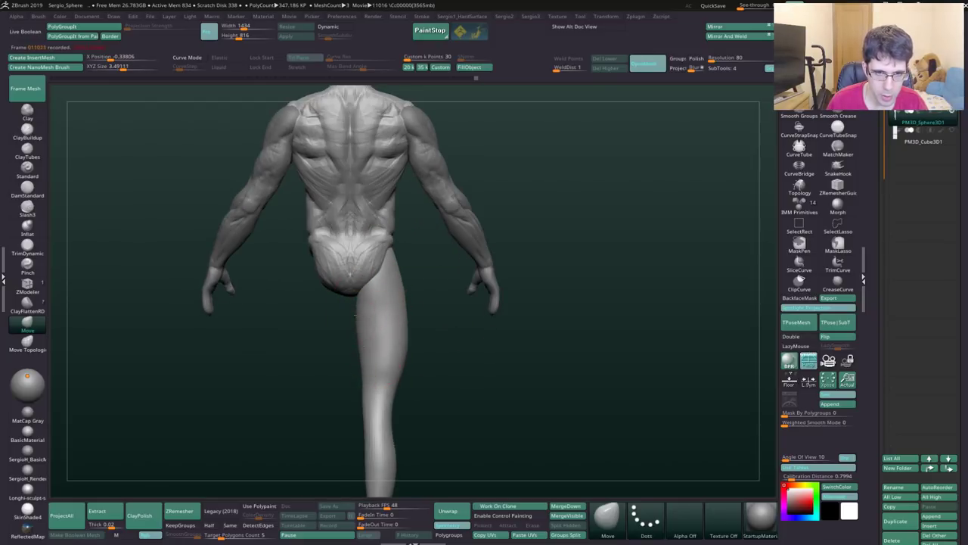
Step: Cycle through the DamStandard, ClayBuildup and Move brushes while viewing the figure's back
{"action": "key", "text": "b"}
{"action": "key", "text": "d"}
{"action": "key", "text": "s"}
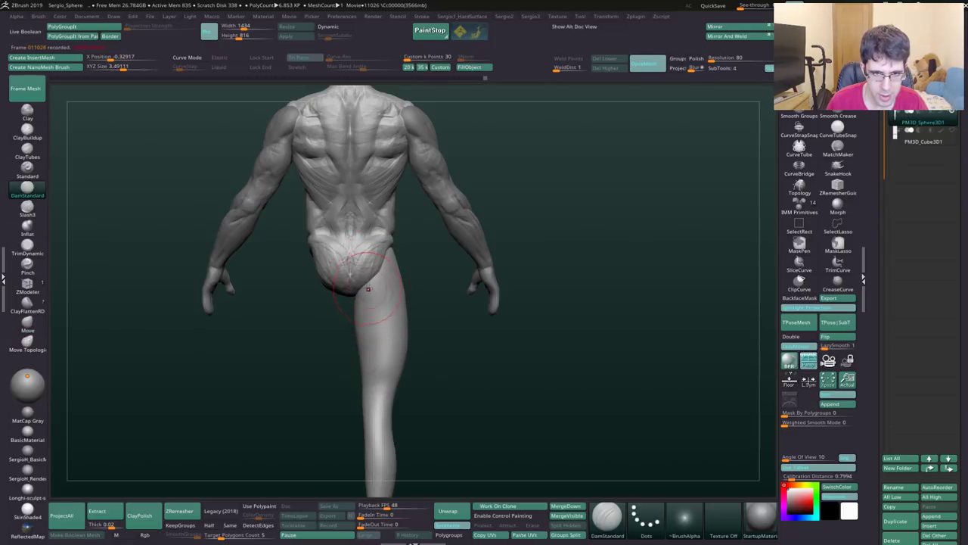
{"action": "mouse_move", "coordinate": [409, 297]}
{"action": "left_mouse_down"}
{"action": "mouse_move", "coordinate": [376, 297]}
{"action": "mouse_move", "coordinate": [375, 232]}
{"action": "mouse_move", "coordinate": [376, 267]}
{"action": "left_mouse_up"}
{"action": "key", "text": "b"}
{"action": "key", "text": "c"}
{"action": "key", "text": "b"}
{"action": "key", "text": "b"}
{"action": "key", "text": "m"}
{"action": "key", "text": "v"}
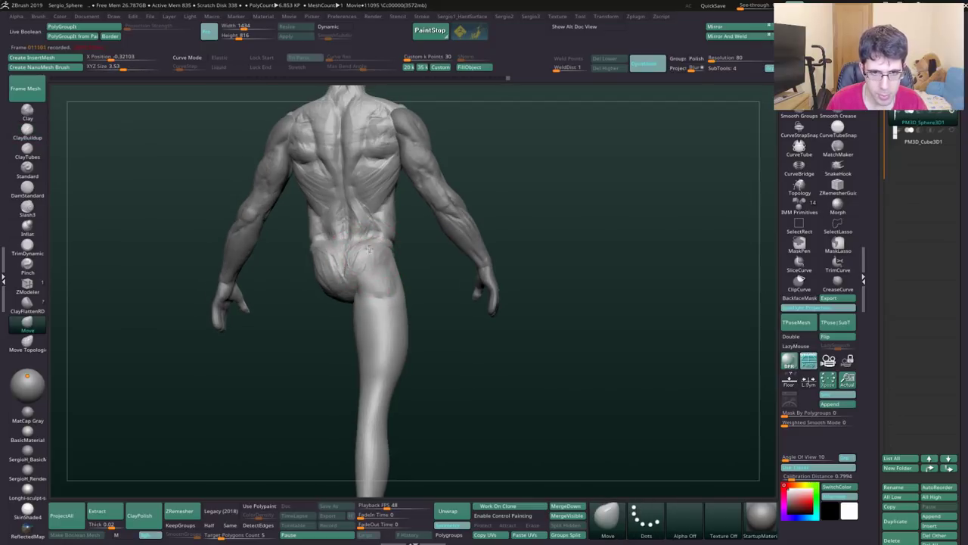
{"action": "mouse_move", "coordinate": [370, 248]}
{"action": "left_mouse_down"}
{"action": "mouse_move", "coordinate": [382, 265]}
{"action": "mouse_move", "coordinate": [376, 246]}
{"action": "mouse_move", "coordinate": [371, 283]}
{"action": "left_mouse_up"}
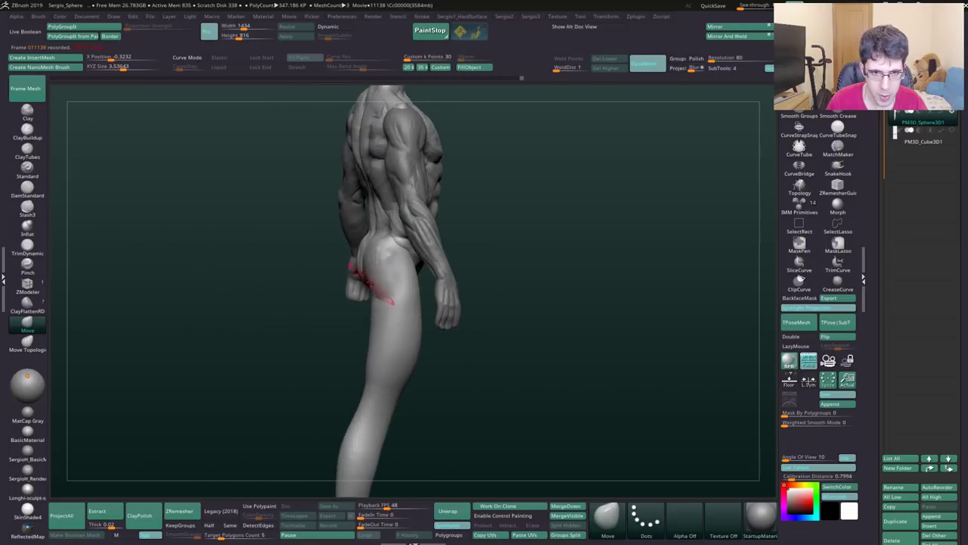
Step: Select the body subtool and carve the hip-groin crease with DamStandard and LazyMouse on
{"action": "left_click", "coordinate": [381, 239], "text": "alt"}
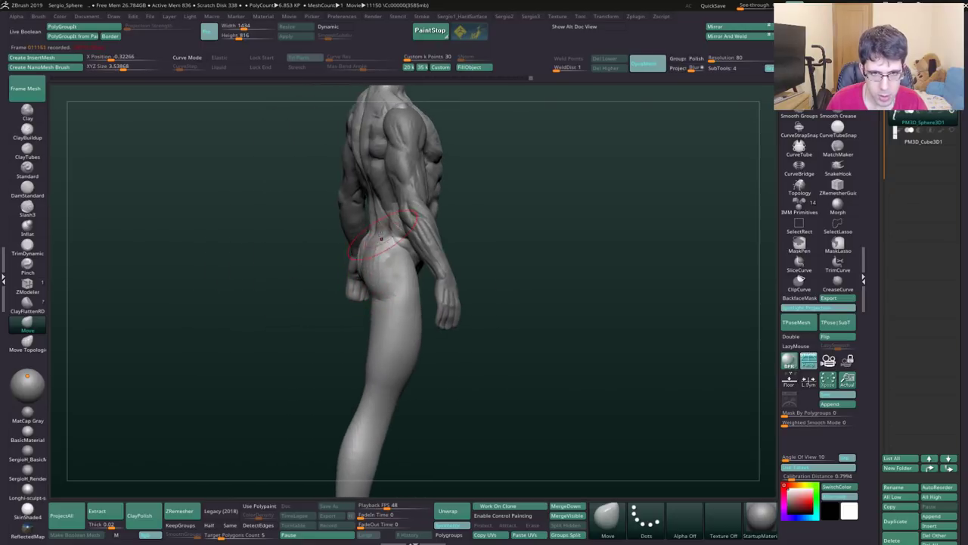
{"action": "left_click_drag", "start_coordinate": [372, 271], "coordinate": [329, 285], "text": "shift"}
{"action": "key", "text": "b"}
{"action": "key", "text": "d"}
{"action": "key", "text": "s"}
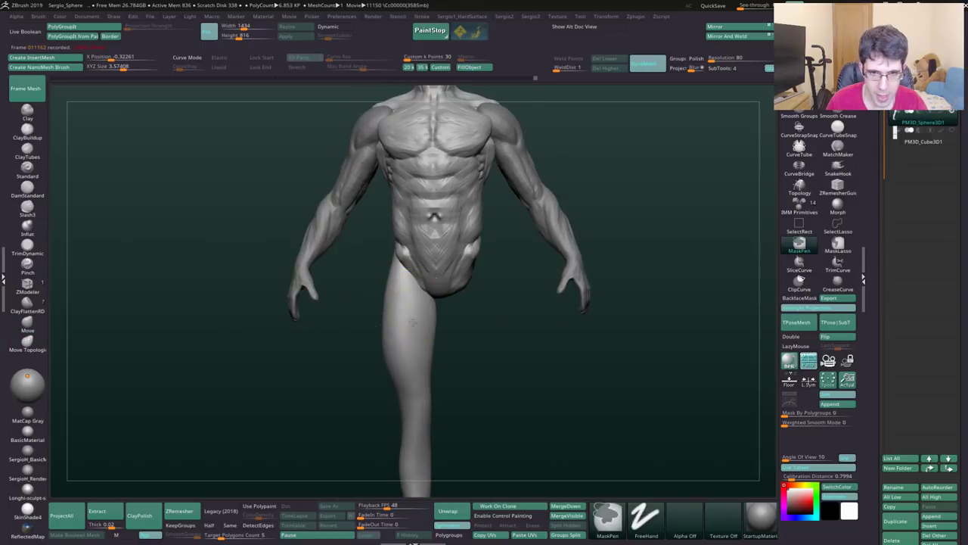
{"action": "key", "text": "l"}
{"action": "right_click_drag", "start_coordinate": [425, 271], "coordinate": [413, 274]}
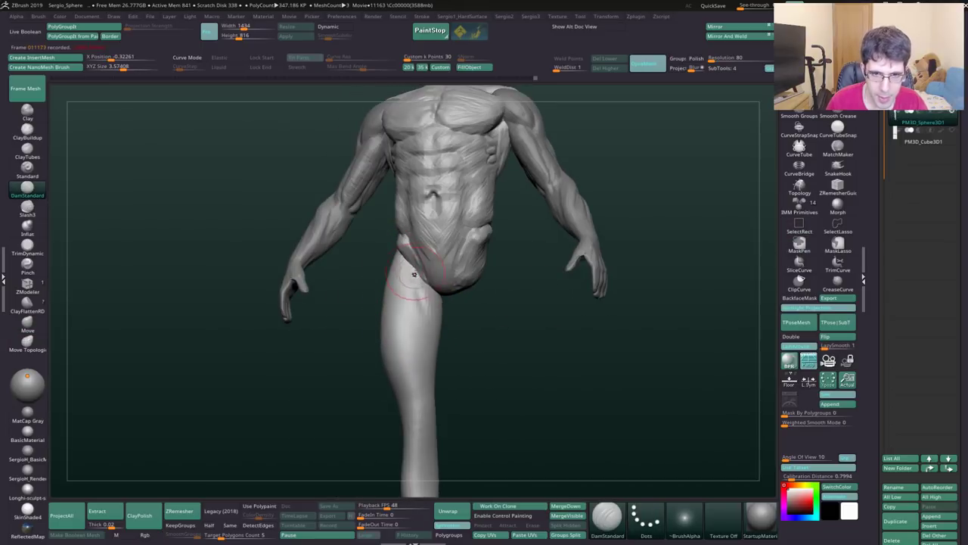
{"action": "mouse_move", "coordinate": [452, 386]}
{"action": "right_mouse_down"}
{"action": "mouse_move", "coordinate": [410, 346]}
{"action": "mouse_move", "coordinate": [423, 333]}
{"action": "right_mouse_up"}
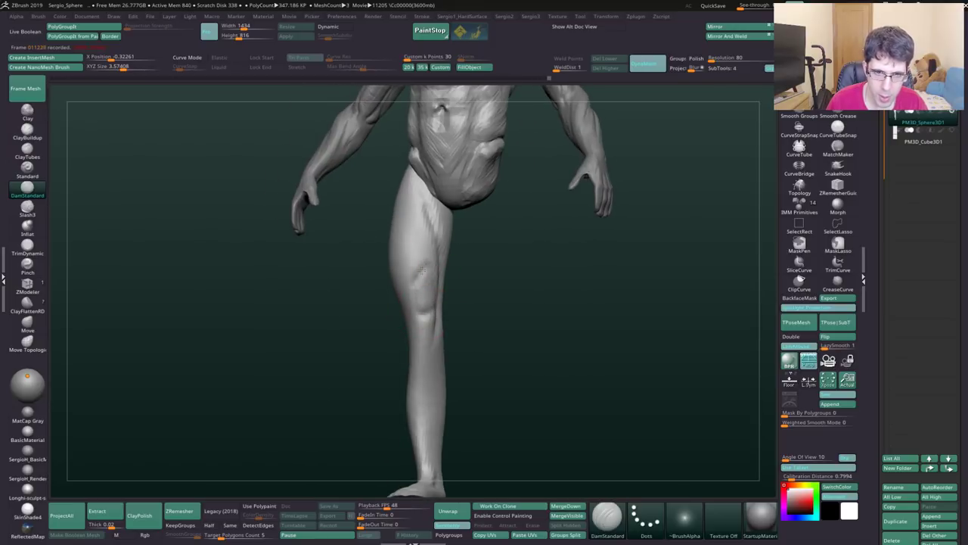
{"action": "right_click_drag", "start_coordinate": [422, 270], "coordinate": [408, 249]}
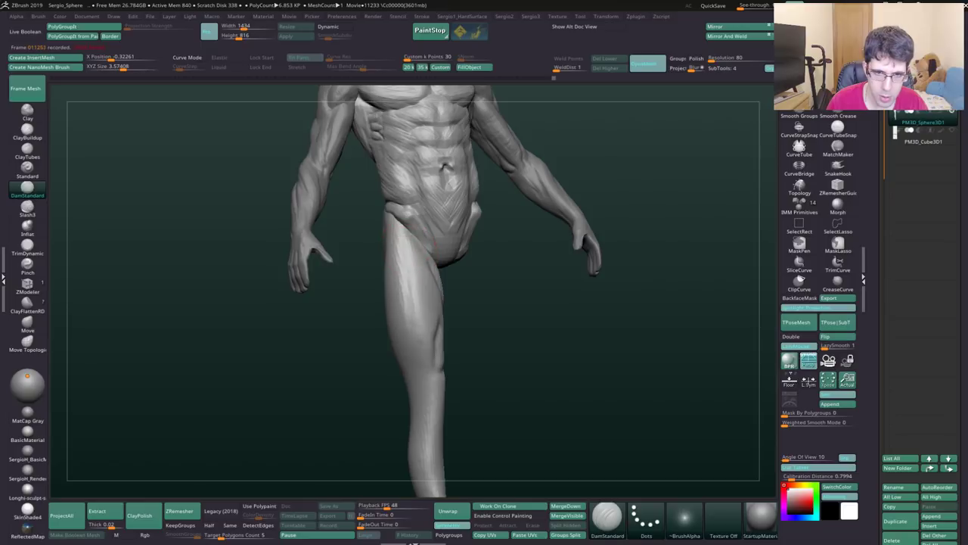
Step: Orbit the figure and show the body mesh on its own
{"action": "right_click_drag", "start_coordinate": [410, 243], "coordinate": [426, 322]}
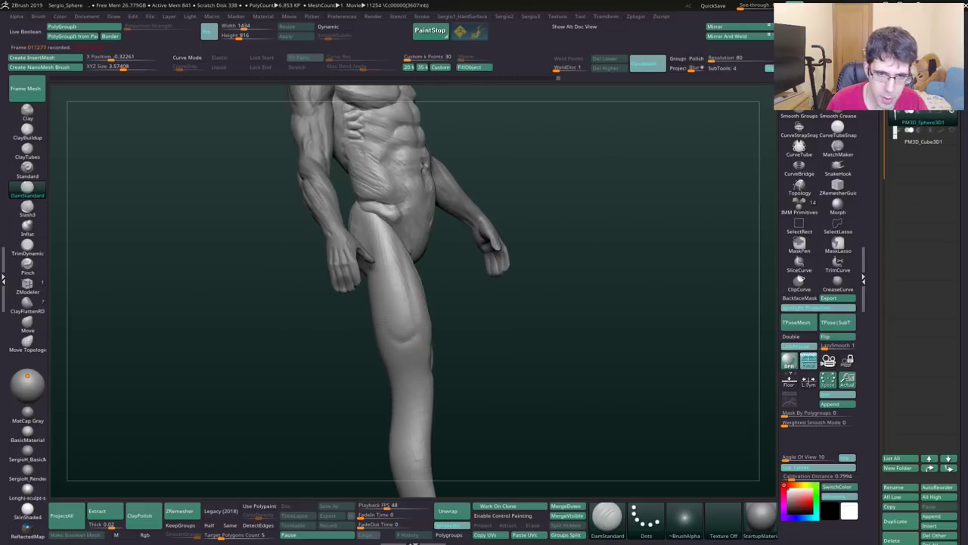
{"action": "right_click_drag", "start_coordinate": [383, 238], "coordinate": [426, 342]}
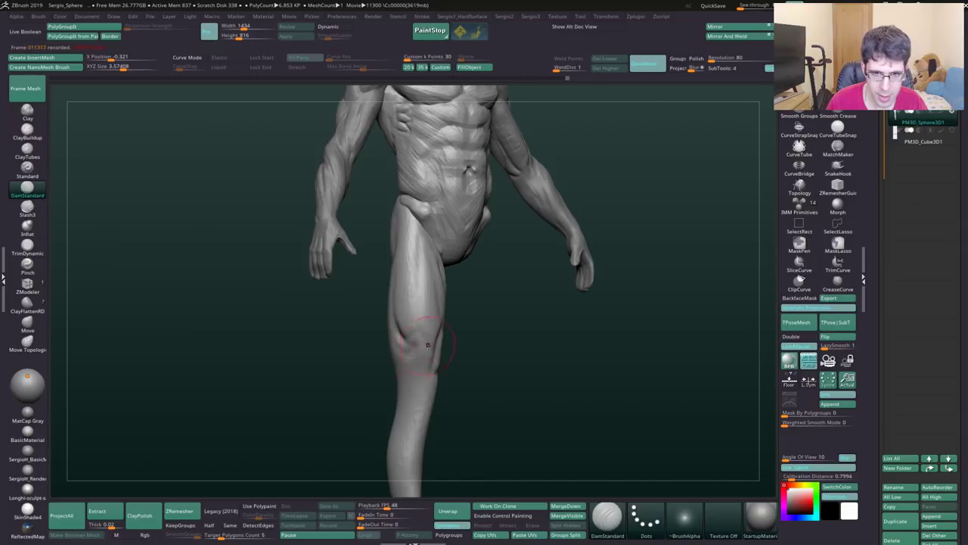
{"action": "mouse_move", "coordinate": [447, 358]}
{"action": "right_mouse_down"}
{"action": "mouse_move", "coordinate": [433, 356]}
{"action": "mouse_move", "coordinate": [401, 297]}
{"action": "right_mouse_up"}
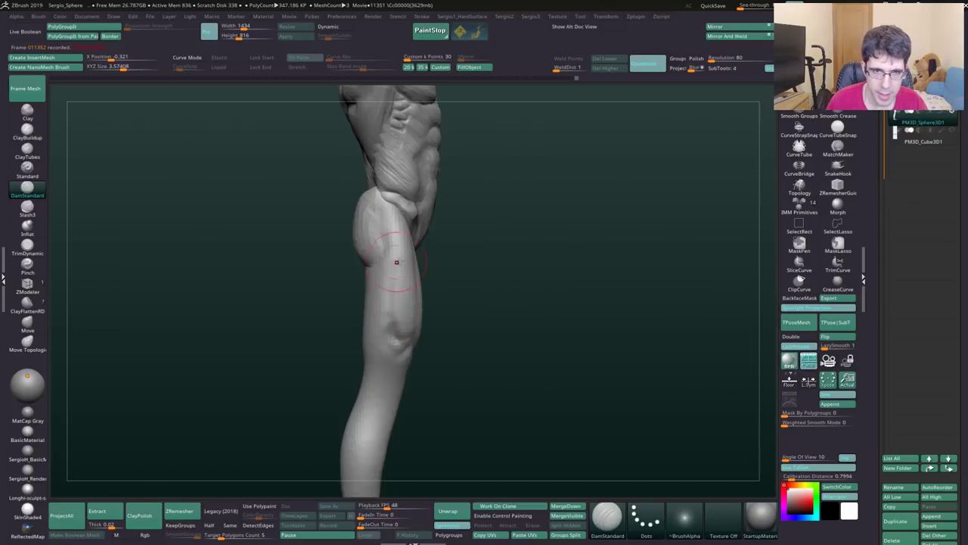
{"action": "left_click", "coordinate": [398, 228], "text": "ctrl+shift"}
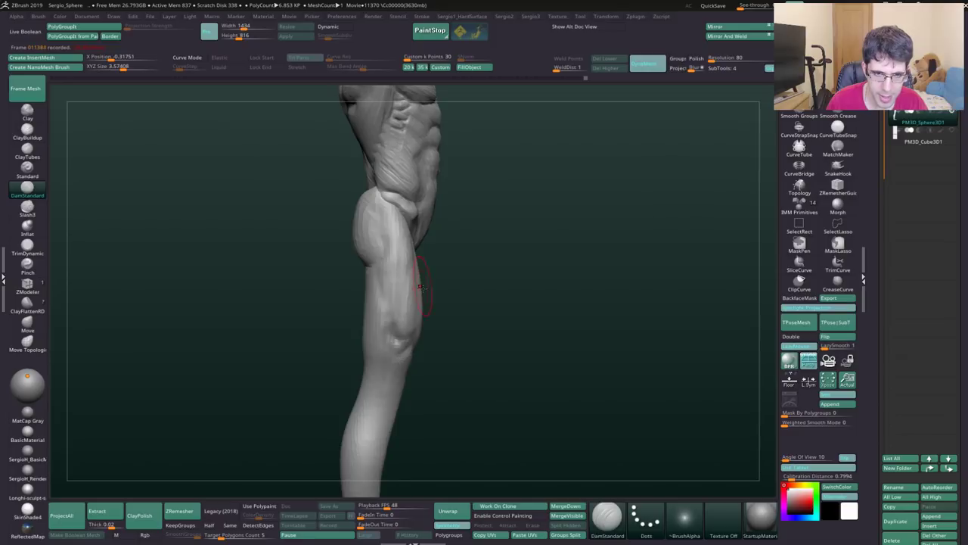
{"action": "right_click_drag", "start_coordinate": [420, 286], "coordinate": [402, 280]}
Step: Build up the thigh with ClayBuildup while turning the leg side-on
{"action": "key", "text": "b"}
{"action": "key", "text": "c"}
{"action": "key", "text": "b"}
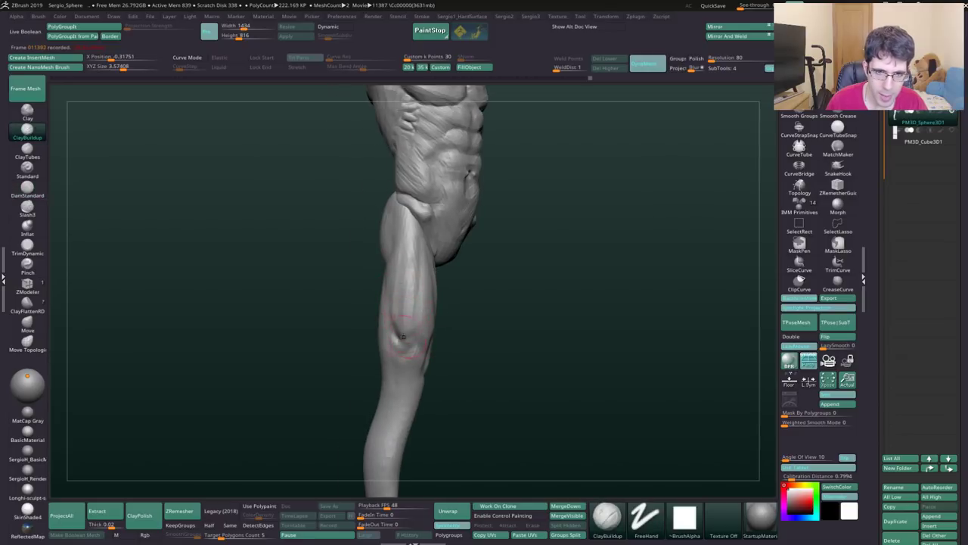
{"action": "mouse_move", "coordinate": [414, 265]}
{"action": "right_mouse_down"}
{"action": "mouse_move", "coordinate": [425, 321]}
{"action": "mouse_move", "coordinate": [419, 354]}
{"action": "right_mouse_up"}
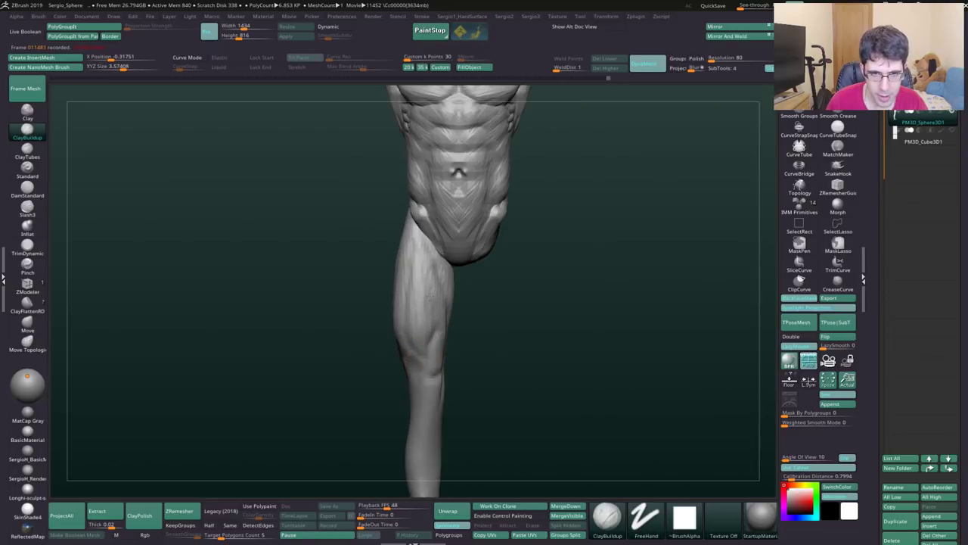
{"action": "right_click_drag", "start_coordinate": [420, 322], "coordinate": [405, 292]}
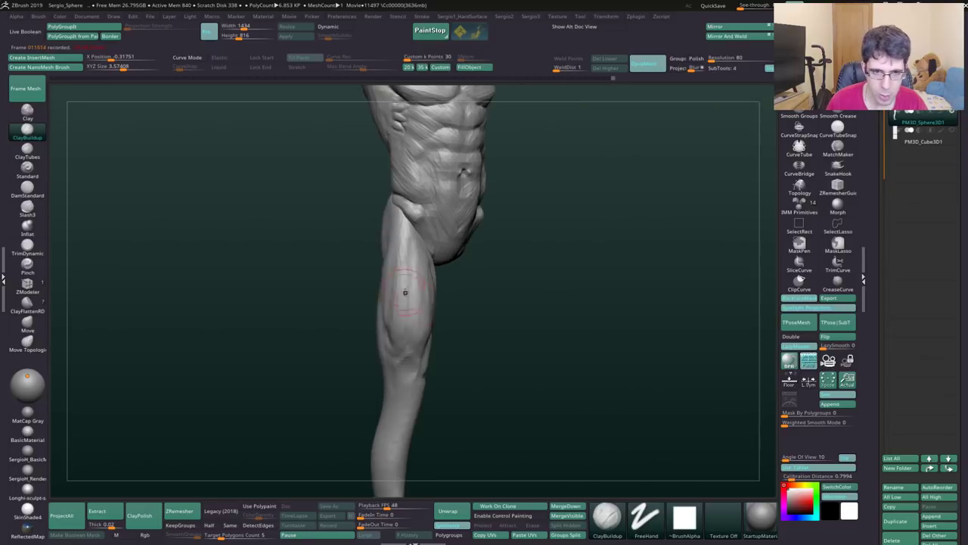
{"action": "mouse_move", "coordinate": [428, 236]}
{"action": "right_mouse_down"}
{"action": "mouse_move", "coordinate": [399, 254]}
{"action": "mouse_move", "coordinate": [442, 348]}
{"action": "mouse_move", "coordinate": [384, 261]}
{"action": "mouse_move", "coordinate": [409, 302]}
{"action": "right_mouse_up"}
Step: Resize the Move brush and push the back of the thigh and calf into shape
{"action": "key", "text": "b"}
{"action": "key", "text": "m"}
{"action": "key", "text": "v"}
{"action": "key", "text": "s"}
{"action": "mouse_move", "coordinate": [431, 331]}
{"action": "left_mouse_down"}
{"action": "mouse_move", "coordinate": [447, 331]}
{"action": "mouse_move", "coordinate": [409, 303]}
{"action": "mouse_move", "coordinate": [401, 227]}
{"action": "left_mouse_up"}
{"action": "right_click_drag", "start_coordinate": [444, 253], "coordinate": [389, 220]}
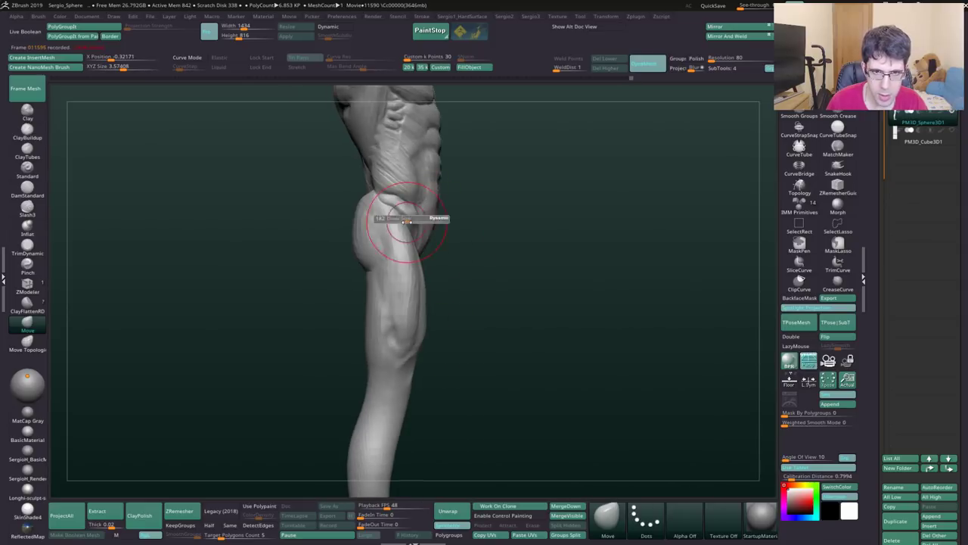
{"action": "mouse_move", "coordinate": [472, 251]}
{"action": "right_mouse_down"}
{"action": "mouse_move", "coordinate": [414, 241]}
{"action": "mouse_move", "coordinate": [428, 233]}
{"action": "mouse_move", "coordinate": [413, 220]}
{"action": "mouse_move", "coordinate": [424, 227]}
{"action": "mouse_move", "coordinate": [428, 215]}
{"action": "right_mouse_up"}
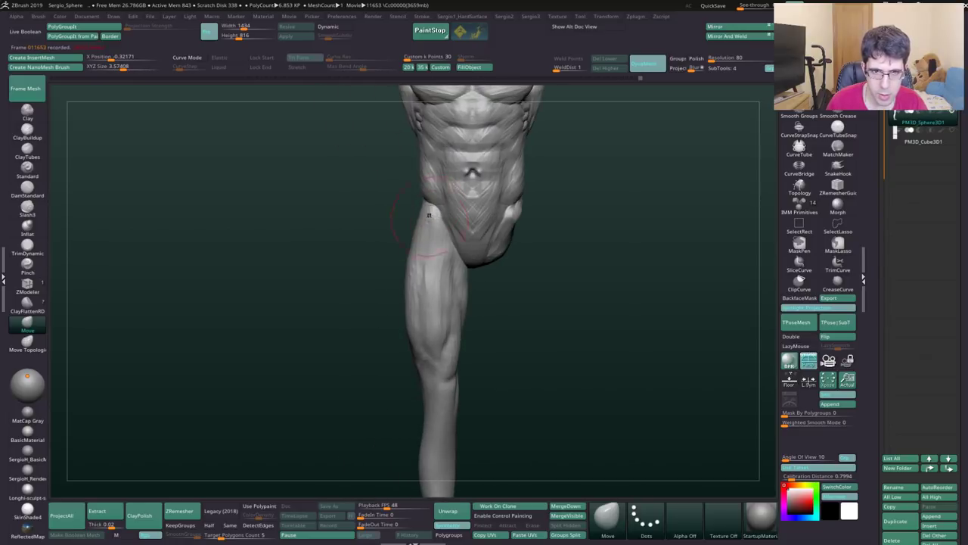
{"action": "right_click_drag", "start_coordinate": [414, 265], "coordinate": [425, 220]}
Step: Sculpt more defined thigh muscles with ClayBuildup and drop to the lower subdivision level
{"action": "key", "text": "b"}
{"action": "key", "text": "c"}
{"action": "key", "text": "b"}
{"action": "left_click_drag", "start_coordinate": [416, 227], "coordinate": [407, 236], "text": "shift"}
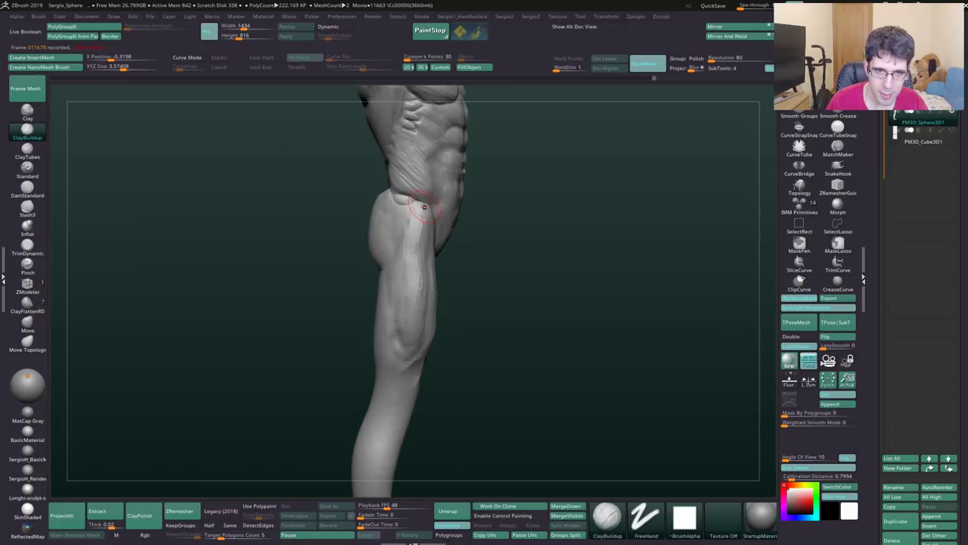
{"action": "right_click_drag", "start_coordinate": [395, 233], "coordinate": [399, 227]}
{"action": "left_click_drag", "start_coordinate": [400, 227], "coordinate": [383, 223]}
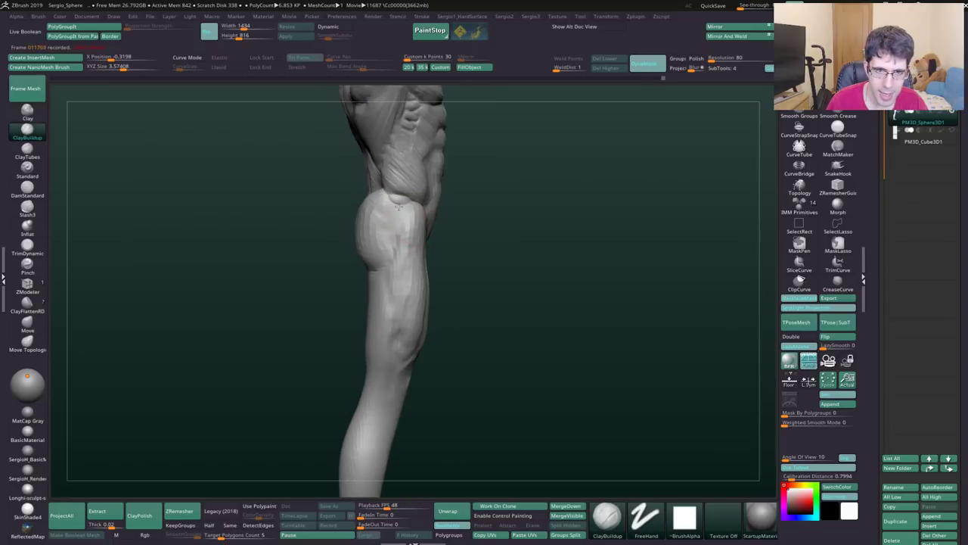
{"action": "mouse_move", "coordinate": [427, 266]}
{"action": "right_mouse_down"}
{"action": "mouse_move", "coordinate": [458, 233]}
{"action": "mouse_move", "coordinate": [349, 251]}
{"action": "right_mouse_up"}
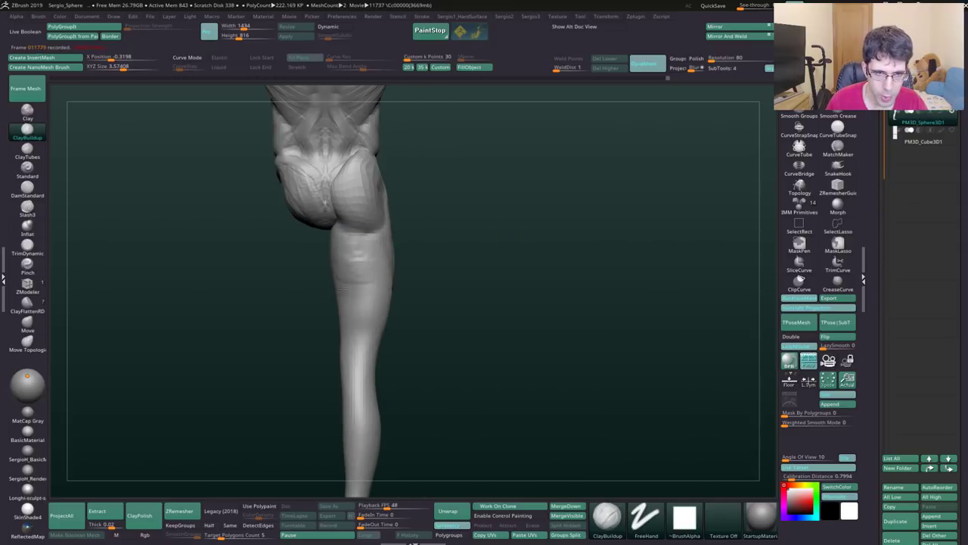
{"action": "key", "text": "shift+d"}
{"action": "right_click_drag", "start_coordinate": [371, 313], "coordinate": [331, 232]}
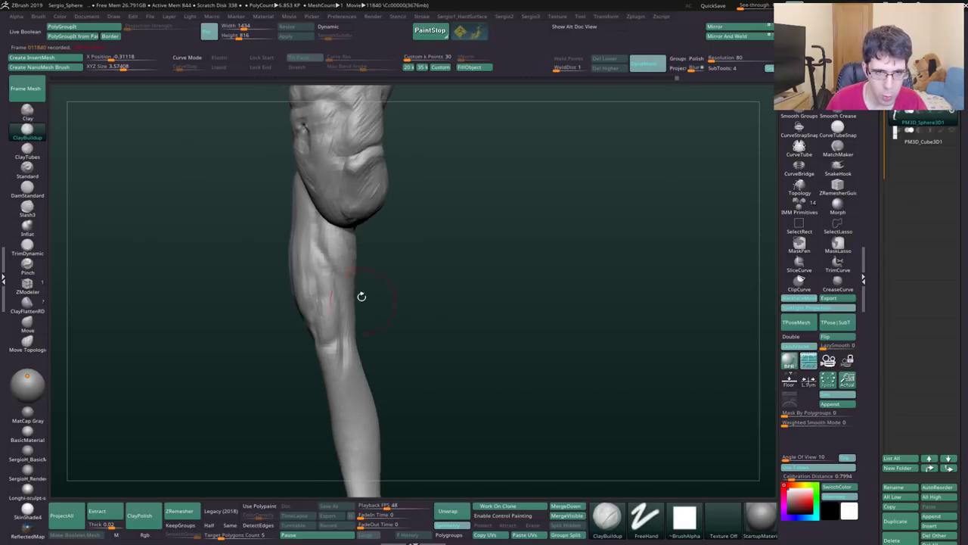
Step: Toggle subdivision levels and carve calf creases with DamStandard from the side
{"action": "right_click_drag", "start_coordinate": [347, 255], "coordinate": [372, 293]}
{"action": "key", "text": "d"}
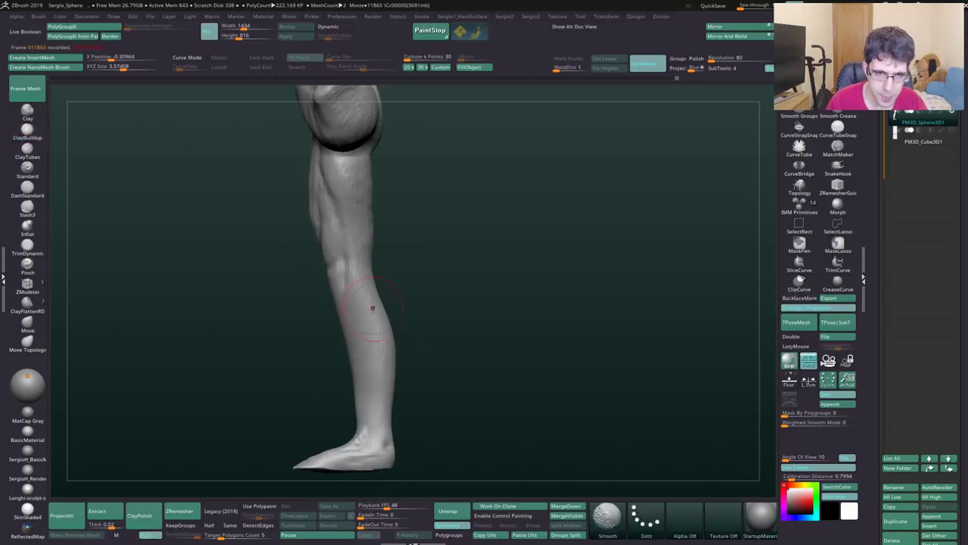
{"action": "key", "text": "shift+d"}
{"action": "key", "text": "b"}
{"action": "key", "text": "d"}
{"action": "key", "text": "s"}
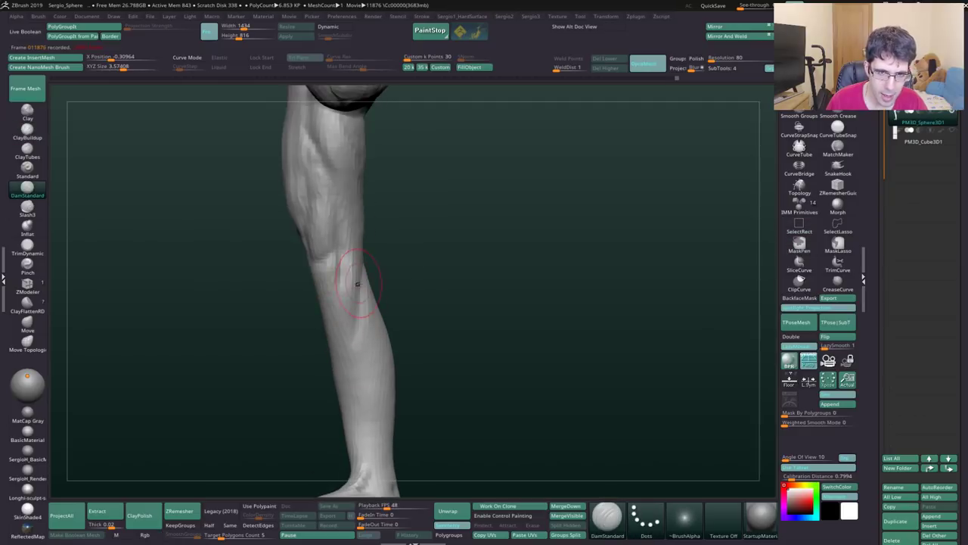
{"action": "left_click_drag", "start_coordinate": [428, 320], "coordinate": [374, 214]}
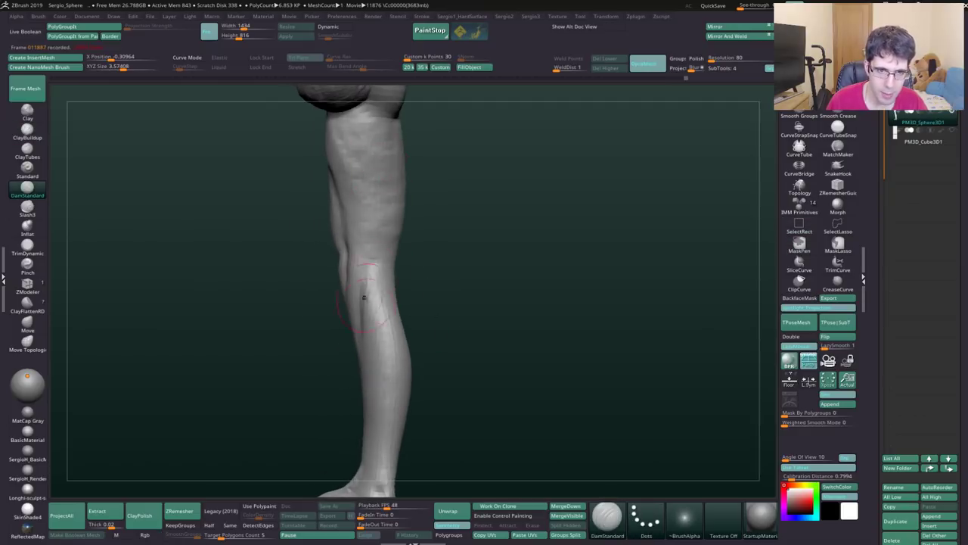
{"action": "right_click_drag", "start_coordinate": [364, 297], "coordinate": [400, 341]}
Step: Build up the side and back of the calf with ClayBuildup, then nudge forms with Move
{"action": "key", "text": "b"}
{"action": "key", "text": "c"}
{"action": "key", "text": "b"}
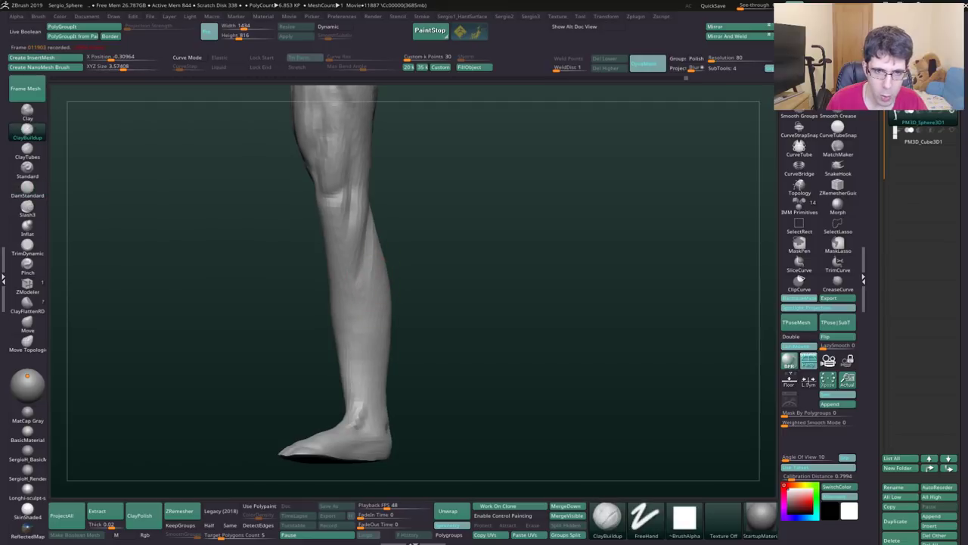
{"action": "mouse_move", "coordinate": [432, 299]}
{"action": "left_mouse_down"}
{"action": "mouse_move", "coordinate": [396, 297]}
{"action": "mouse_move", "coordinate": [391, 205]}
{"action": "left_mouse_up"}
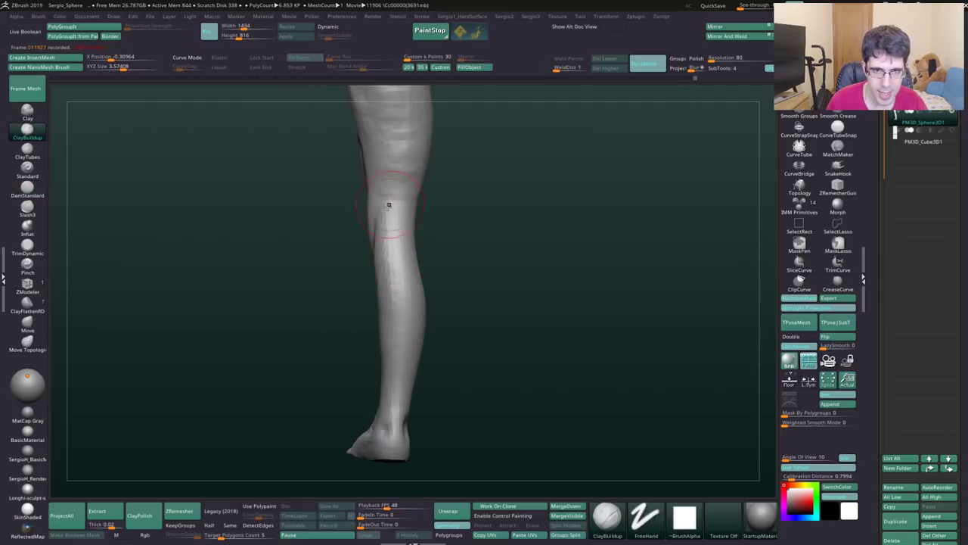
{"action": "left_click_drag", "start_coordinate": [391, 296], "coordinate": [385, 201]}
{"action": "mouse_move", "coordinate": [383, 280]}
{"action": "left_mouse_down"}
{"action": "mouse_move", "coordinate": [428, 273]}
{"action": "mouse_move", "coordinate": [449, 246]}
{"action": "mouse_move", "coordinate": [428, 280]}
{"action": "mouse_move", "coordinate": [384, 283]}
{"action": "mouse_move", "coordinate": [427, 279]}
{"action": "mouse_move", "coordinate": [454, 250]}
{"action": "left_mouse_up"}
{"action": "key", "text": "b"}
{"action": "key", "text": "m"}
{"action": "key", "text": "v"}
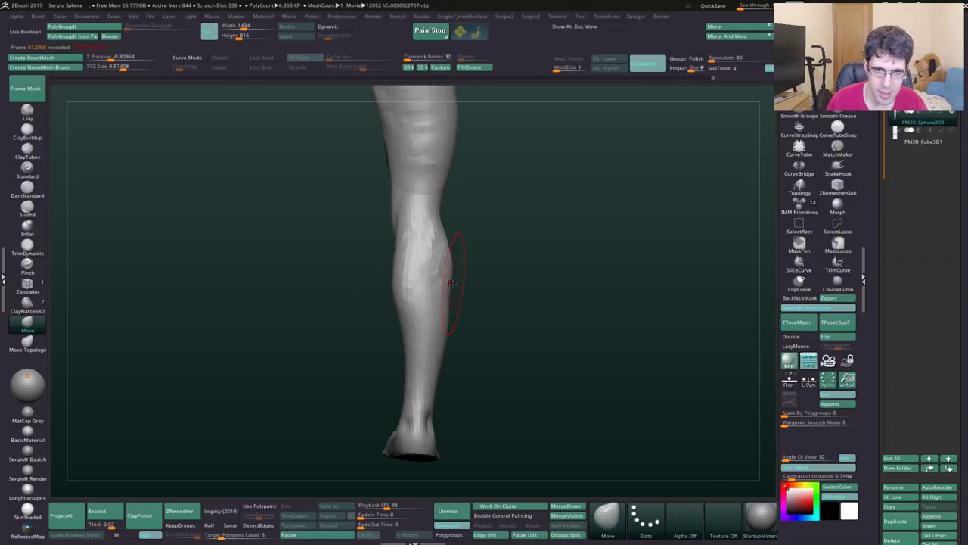
{"action": "mouse_move", "coordinate": [451, 284]}
{"action": "left_mouse_down"}
{"action": "mouse_move", "coordinate": [439, 277]}
{"action": "mouse_move", "coordinate": [447, 301]}
{"action": "mouse_move", "coordinate": [449, 257]}
{"action": "left_mouse_up"}
Step: Carve and build up calf detail with DamStandard and ClayBuildup from three-quarter angles
{"action": "key", "text": "b"}
{"action": "key", "text": "d"}
{"action": "key", "text": "s"}
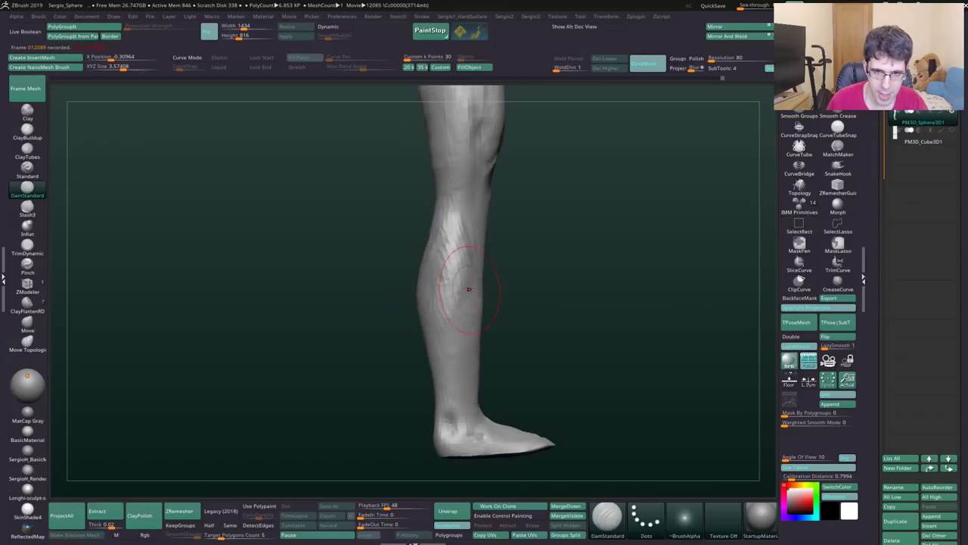
{"action": "mouse_move", "coordinate": [469, 288]}
{"action": "left_mouse_down"}
{"action": "mouse_move", "coordinate": [412, 333]}
{"action": "mouse_move", "coordinate": [408, 314]}
{"action": "mouse_move", "coordinate": [424, 321]}
{"action": "mouse_move", "coordinate": [506, 307]}
{"action": "left_mouse_up"}
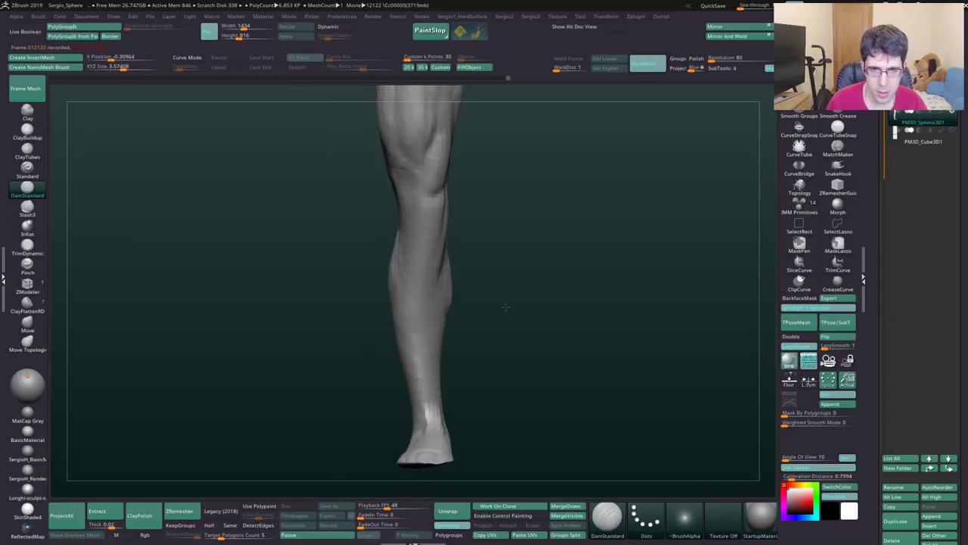
{"action": "left_click_drag", "start_coordinate": [448, 320], "coordinate": [441, 238]}
{"action": "key", "text": "b"}
{"action": "key", "text": "c"}
{"action": "key", "text": "b"}
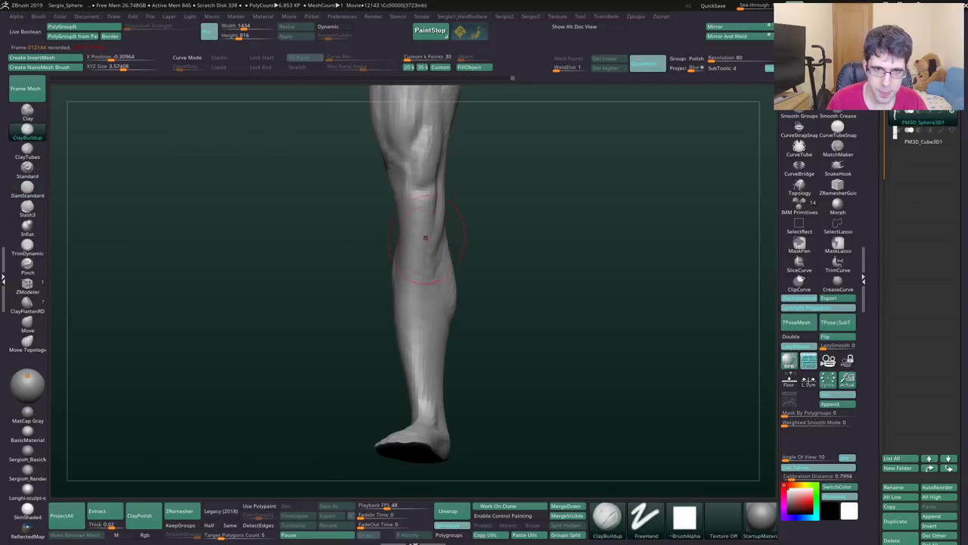
{"action": "right_click_drag", "start_coordinate": [412, 224], "coordinate": [429, 196]}
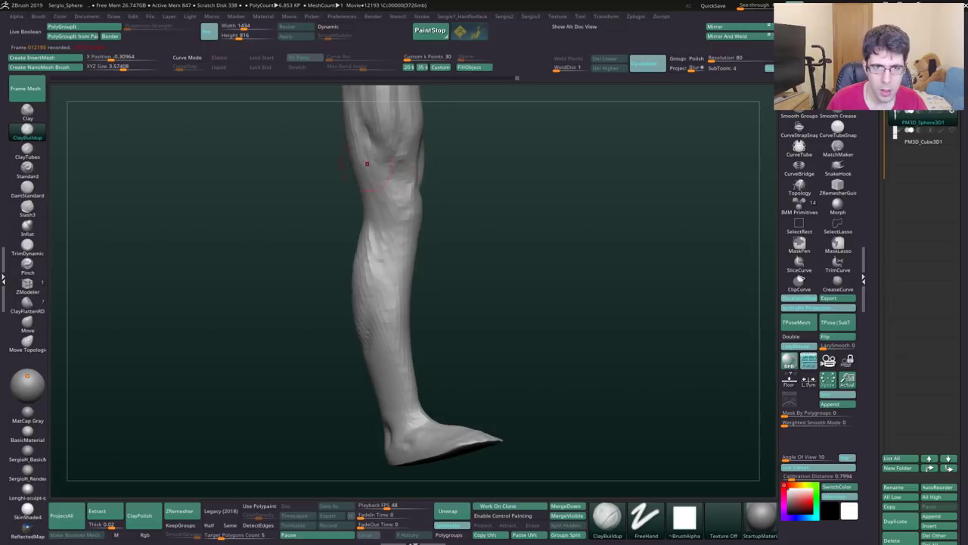
{"action": "mouse_move", "coordinate": [367, 164]}
{"action": "right_mouse_down"}
{"action": "mouse_move", "coordinate": [396, 270]}
{"action": "mouse_move", "coordinate": [411, 265]}
{"action": "right_mouse_up"}
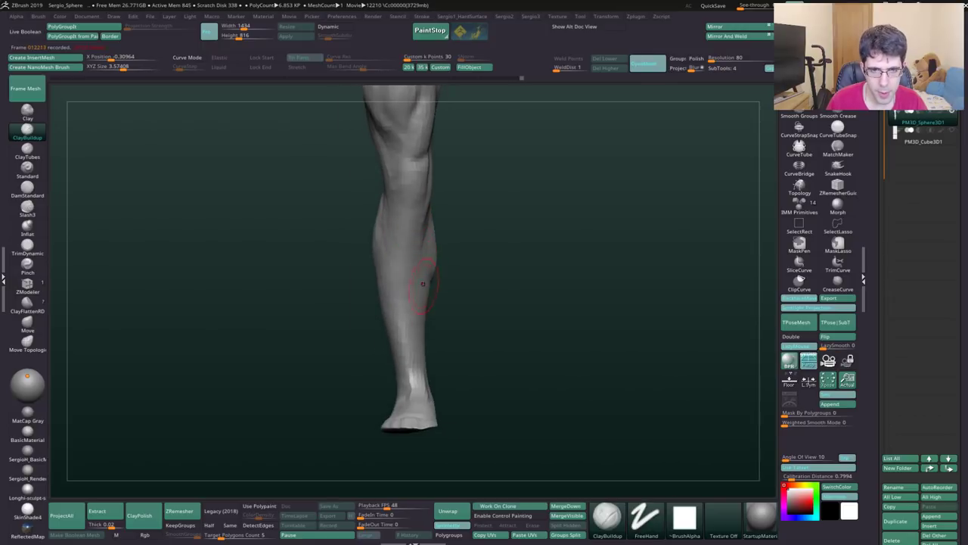
Step: Alternate DamStandard and ClayBuildup to carve a crease around the ankle above the heel
{"action": "key", "text": "b"}
{"action": "key", "text": "d"}
{"action": "key", "text": "s"}
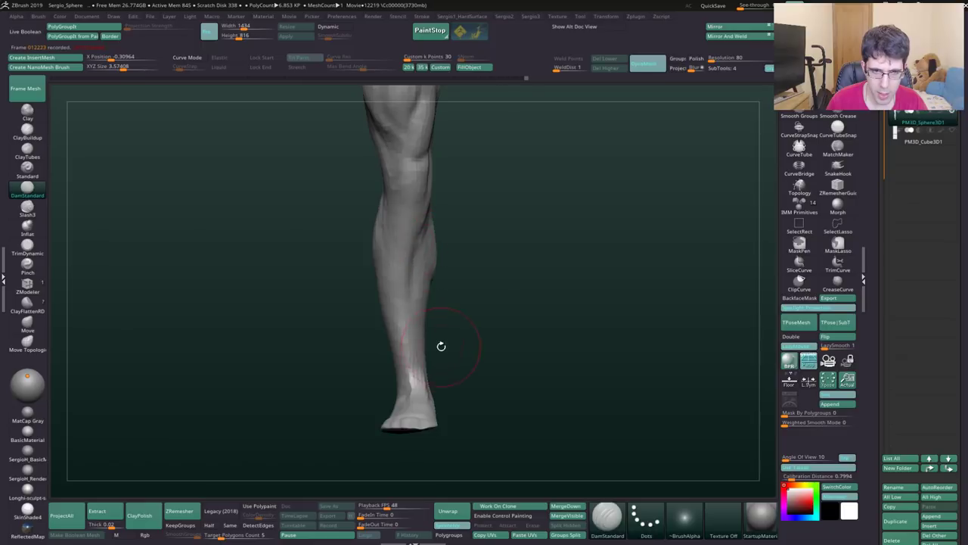
{"action": "mouse_move", "coordinate": [441, 346]}
{"action": "right_mouse_down"}
{"action": "mouse_move", "coordinate": [432, 298]}
{"action": "mouse_move", "coordinate": [454, 295]}
{"action": "mouse_move", "coordinate": [427, 274]}
{"action": "right_mouse_up"}
{"action": "key", "text": "b"}
{"action": "key", "text": "c"}
{"action": "key", "text": "b"}
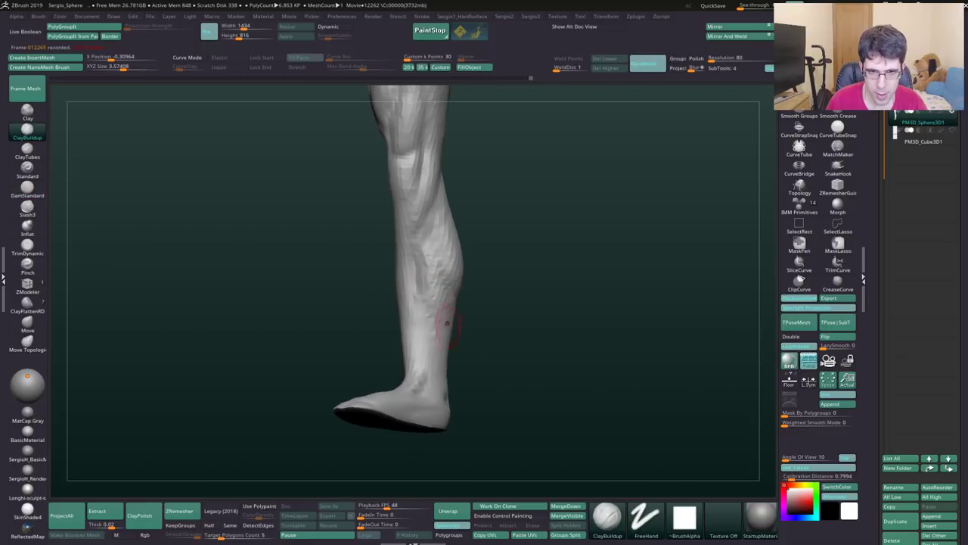
{"action": "mouse_move", "coordinate": [445, 364]}
{"action": "right_mouse_down"}
{"action": "mouse_move", "coordinate": [445, 313]}
{"action": "mouse_move", "coordinate": [429, 328]}
{"action": "right_mouse_up"}
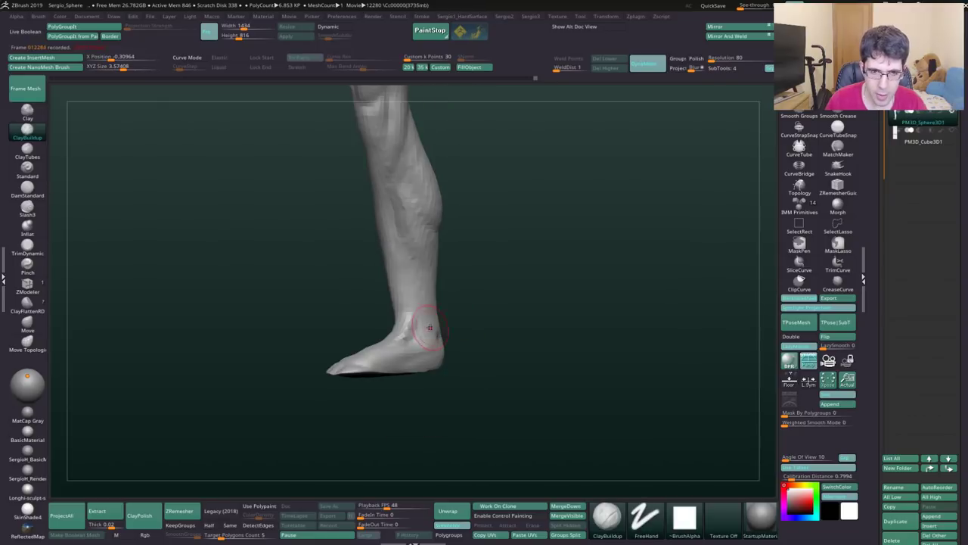
{"action": "key", "text": "b"}
{"action": "key", "text": "d"}
{"action": "key", "text": "s"}
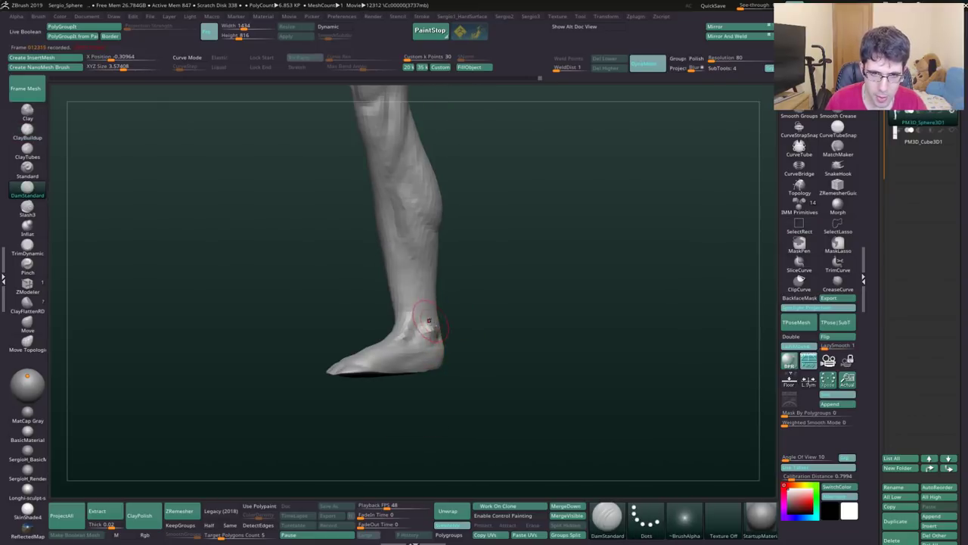
{"action": "mouse_move", "coordinate": [428, 319]}
{"action": "right_mouse_down"}
{"action": "mouse_move", "coordinate": [456, 341]}
{"action": "mouse_move", "coordinate": [439, 323]}
{"action": "mouse_move", "coordinate": [495, 318]}
{"action": "mouse_move", "coordinate": [499, 259]}
{"action": "mouse_move", "coordinate": [471, 340]}
{"action": "mouse_move", "coordinate": [484, 356]}
{"action": "mouse_move", "coordinate": [417, 284]}
{"action": "mouse_move", "coordinate": [406, 320]}
{"action": "right_mouse_up"}
Step: Unhide the torso and deepen thigh and knee creases with DamStandard
{"action": "left_click", "coordinate": [499, 259], "text": "ctrl+shift"}
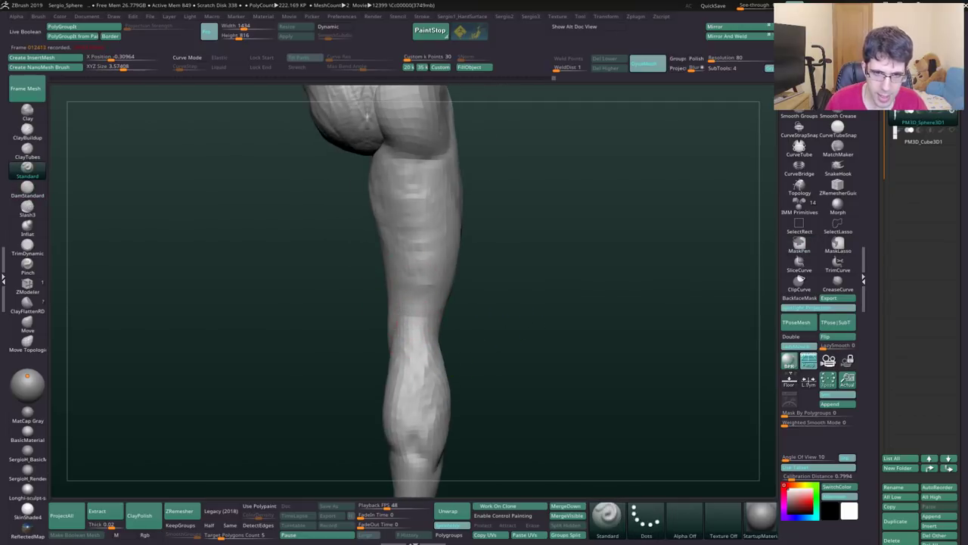
{"action": "key", "text": "b"}
{"action": "key", "text": "d"}
{"action": "key", "text": "s"}
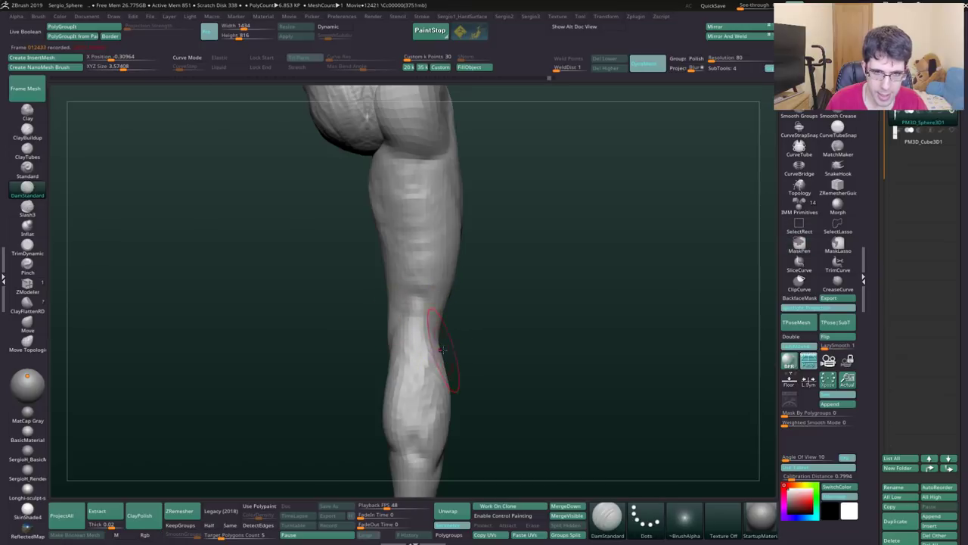
{"action": "mouse_move", "coordinate": [442, 349]}
{"action": "right_mouse_down"}
{"action": "mouse_move", "coordinate": [429, 328]}
{"action": "mouse_move", "coordinate": [426, 282]}
{"action": "right_mouse_up"}
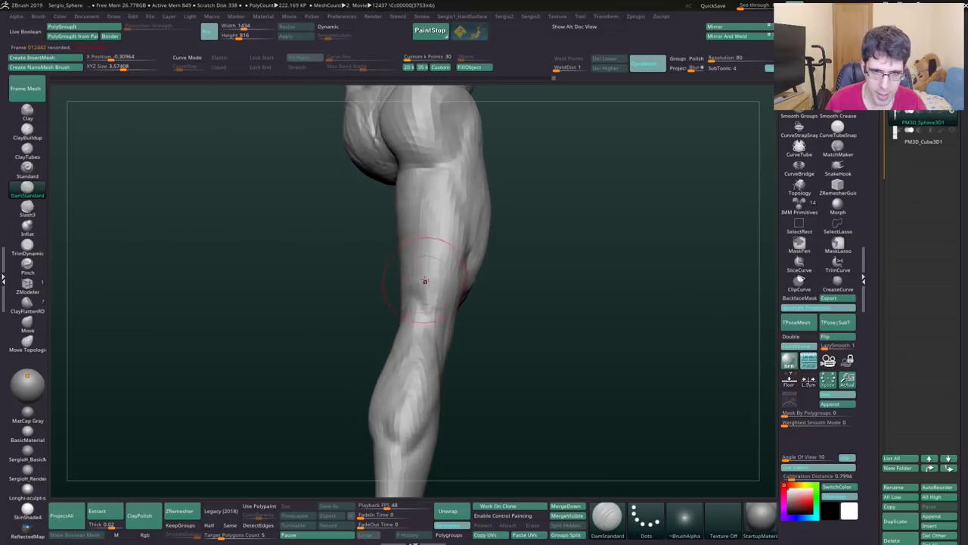
{"action": "mouse_move", "coordinate": [456, 346]}
{"action": "right_mouse_down"}
{"action": "mouse_move", "coordinate": [466, 306]}
{"action": "mouse_move", "coordinate": [435, 333]}
{"action": "mouse_move", "coordinate": [433, 420]}
{"action": "mouse_move", "coordinate": [402, 269]}
{"action": "right_mouse_up"}
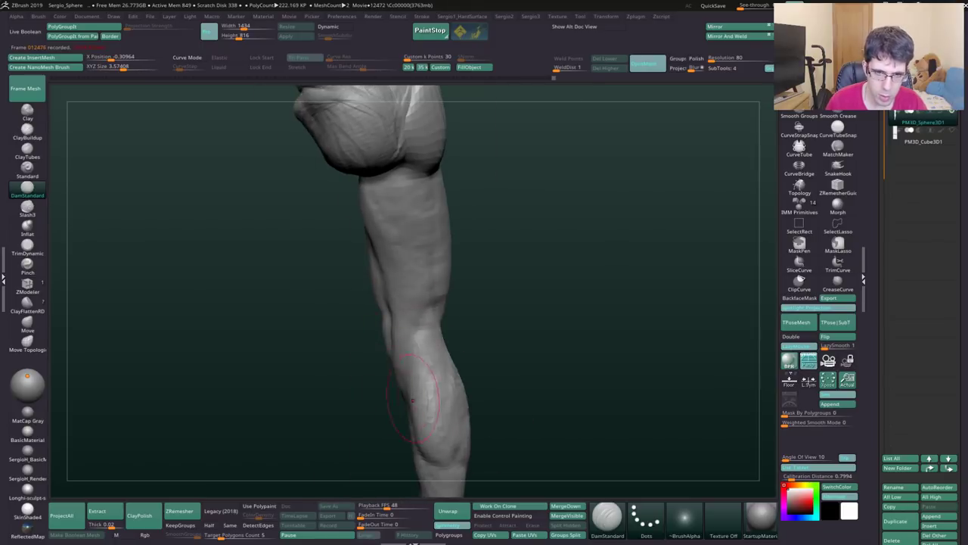
{"action": "mouse_move", "coordinate": [413, 399]}
{"action": "right_mouse_down"}
{"action": "mouse_move", "coordinate": [464, 374]}
{"action": "mouse_move", "coordinate": [448, 317]}
{"action": "mouse_move", "coordinate": [443, 340]}
{"action": "mouse_move", "coordinate": [492, 342]}
{"action": "right_mouse_up"}
Step: Reshape the back of the thigh and calf outline with Move in side view
{"action": "key", "text": "b"}
{"action": "key", "text": "m"}
{"action": "key", "text": "v"}
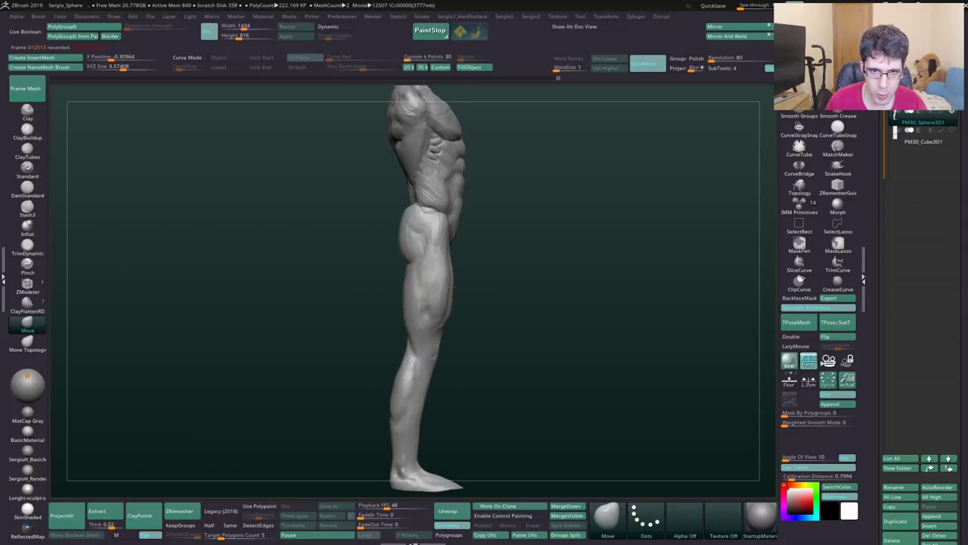
{"action": "key", "text": "shift+d"}
{"action": "right_click_drag", "start_coordinate": [450, 275], "coordinate": [454, 260], "text": "alt"}
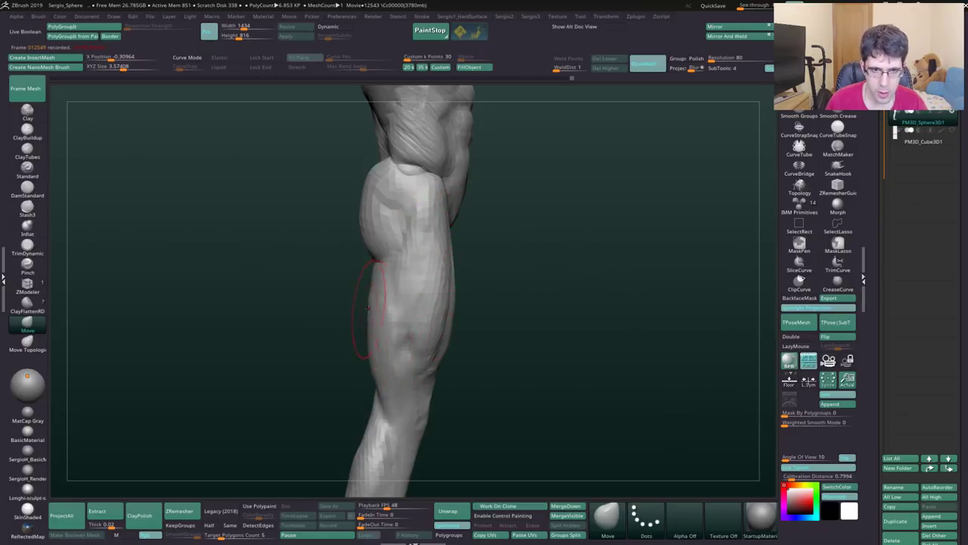
{"action": "right_click_drag", "start_coordinate": [369, 306], "coordinate": [389, 350], "text": "ctrl"}
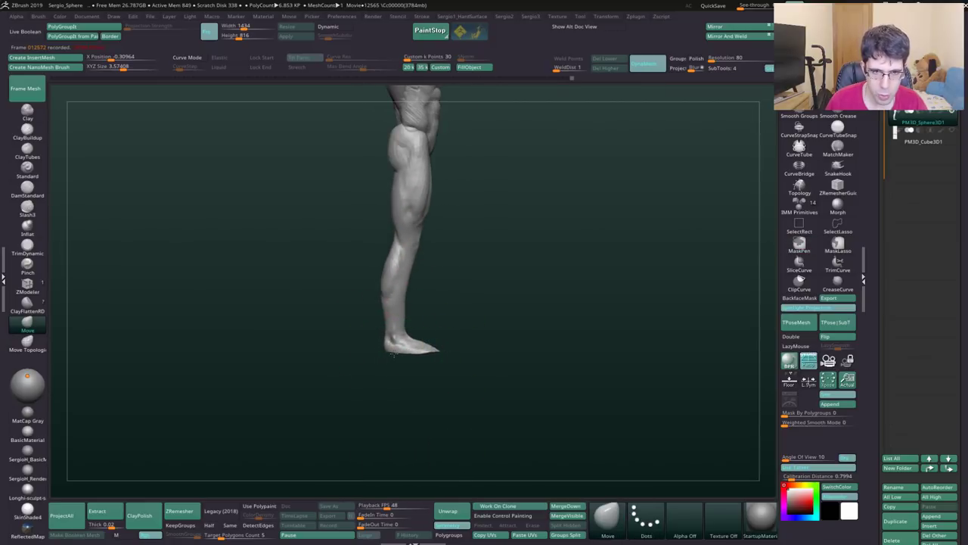
Step: Zoom into the lower leg, resize the brush, and build up its front with ClayBuildup
{"action": "right_click_drag", "start_coordinate": [437, 355], "coordinate": [428, 371], "text": "ctrl"}
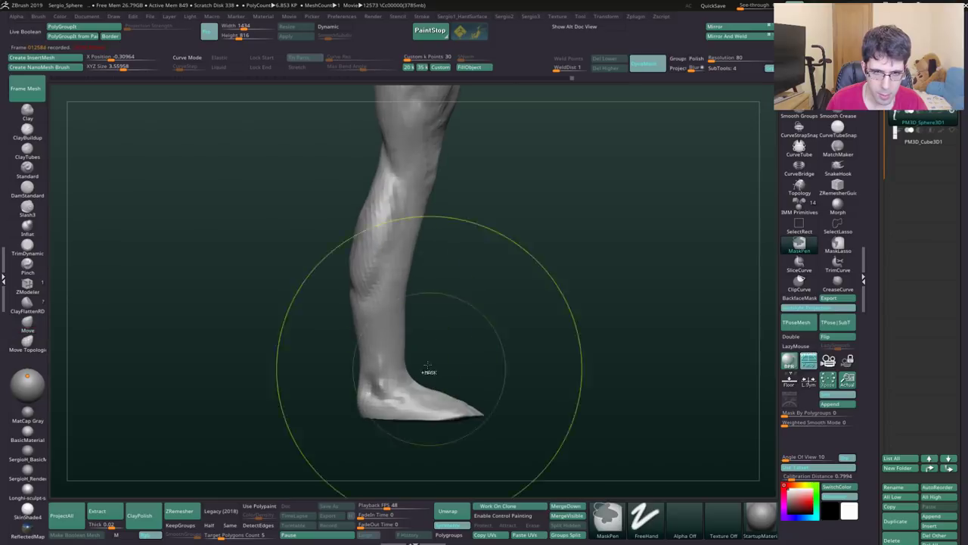
{"action": "key", "text": "space"}
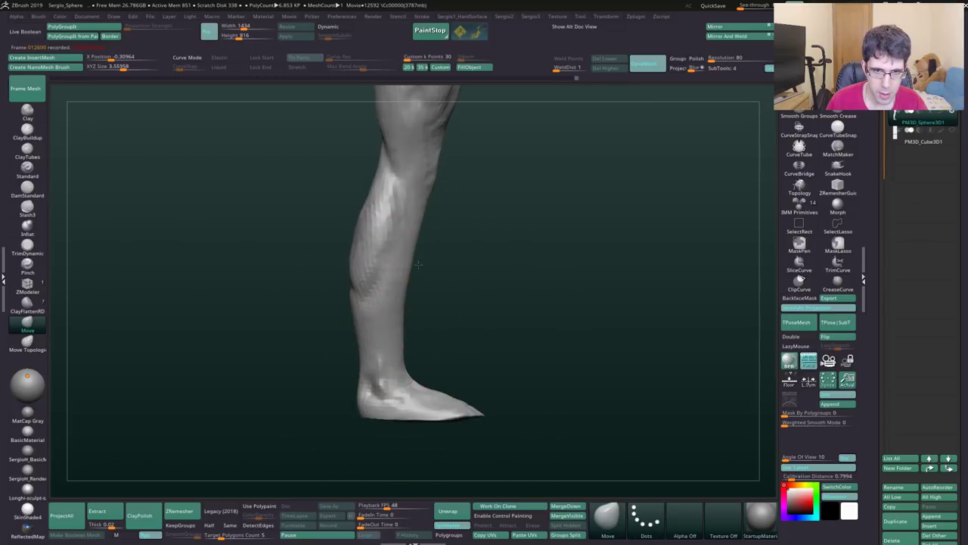
{"action": "right_click_drag", "start_coordinate": [418, 264], "coordinate": [420, 251]}
{"action": "key", "text": "b"}
{"action": "key", "text": "c"}
{"action": "key", "text": "b"}
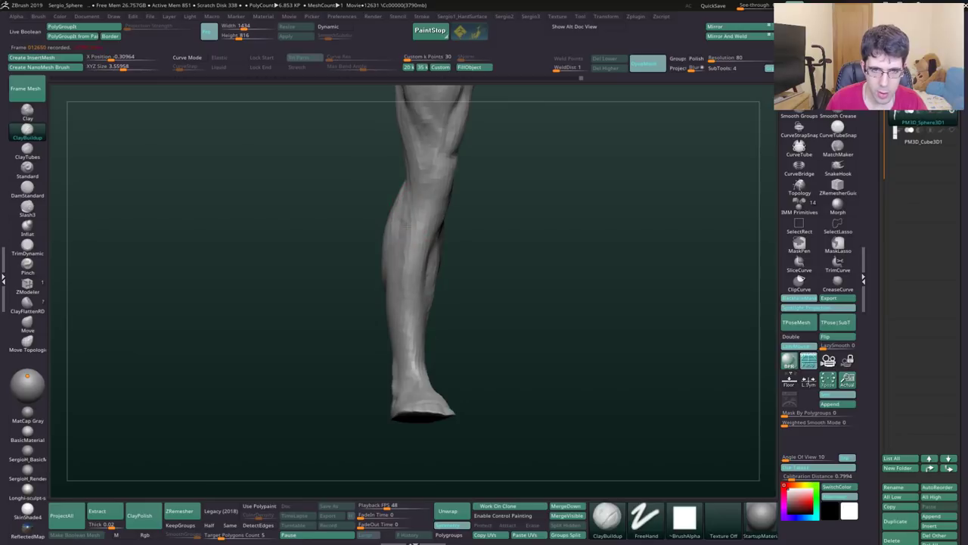
{"action": "mouse_move", "coordinate": [417, 270]}
{"action": "right_mouse_down"}
{"action": "mouse_move", "coordinate": [450, 313]}
{"action": "mouse_move", "coordinate": [395, 320]}
{"action": "right_mouse_up"}
Step: Carve lower-leg creases with DamStandard from the back angles
{"action": "key", "text": "b"}
{"action": "key", "text": "d"}
{"action": "key", "text": "s"}
{"action": "mouse_move", "coordinate": [397, 389]}
{"action": "right_mouse_down"}
{"action": "mouse_move", "coordinate": [408, 364]}
{"action": "mouse_move", "coordinate": [398, 362]}
{"action": "right_mouse_up"}
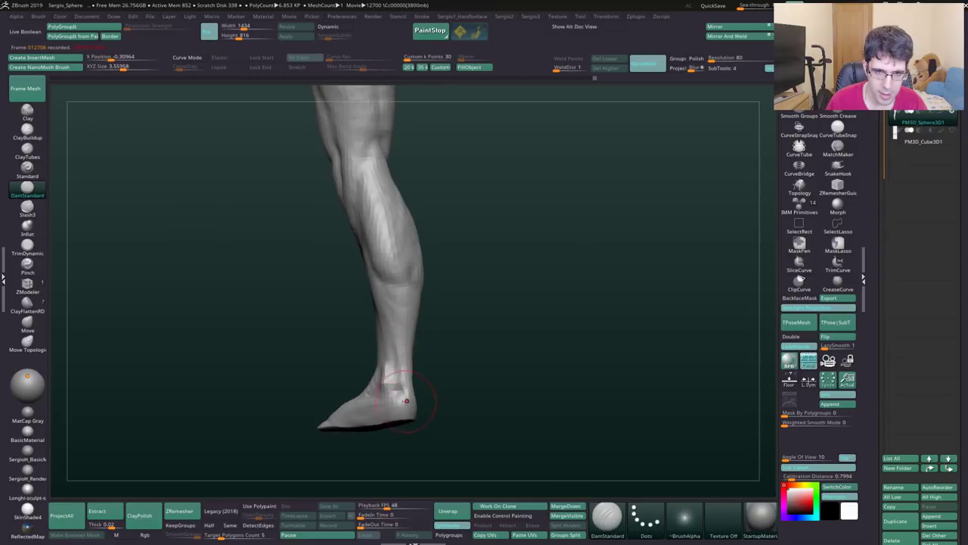
{"action": "right_click_drag", "start_coordinate": [406, 400], "coordinate": [418, 318]}
Step: Add bulk to the back of the calf and round the foot into a broader toe
{"action": "key", "text": "b"}
{"action": "key", "text": "c"}
{"action": "key", "text": "b"}
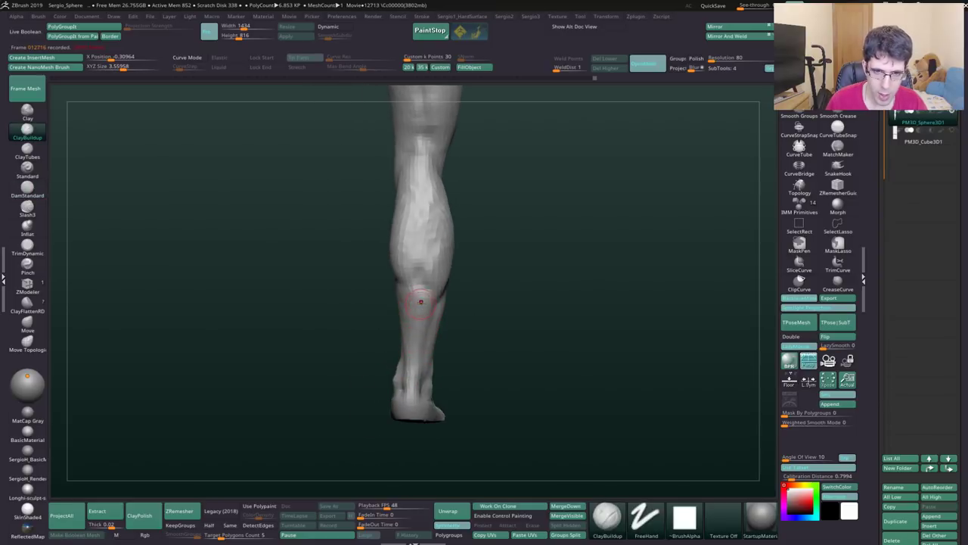
{"action": "left_click_drag", "start_coordinate": [421, 293], "coordinate": [420, 296]}
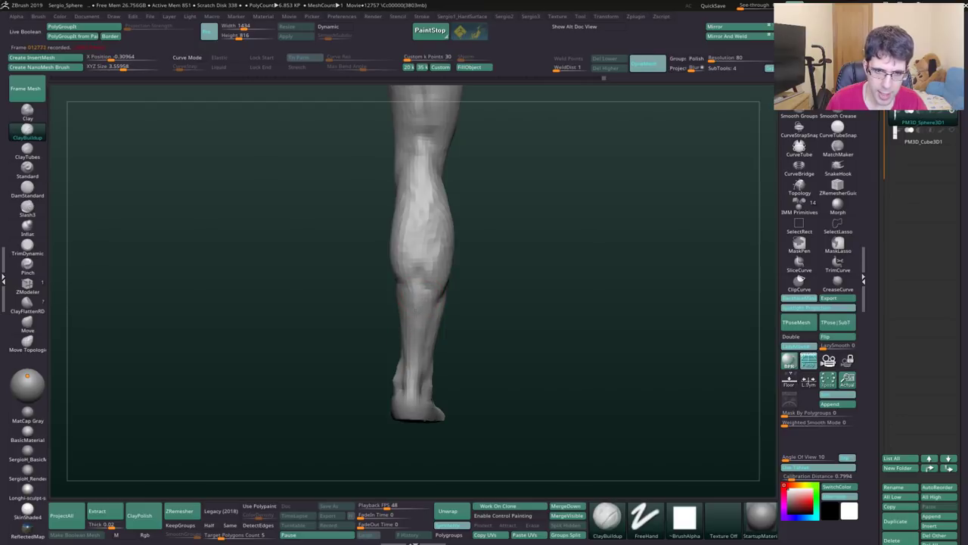
{"action": "mouse_move", "coordinate": [420, 296]}
{"action": "right_mouse_down"}
{"action": "mouse_move", "coordinate": [409, 289]}
{"action": "mouse_move", "coordinate": [411, 302]}
{"action": "right_mouse_up"}
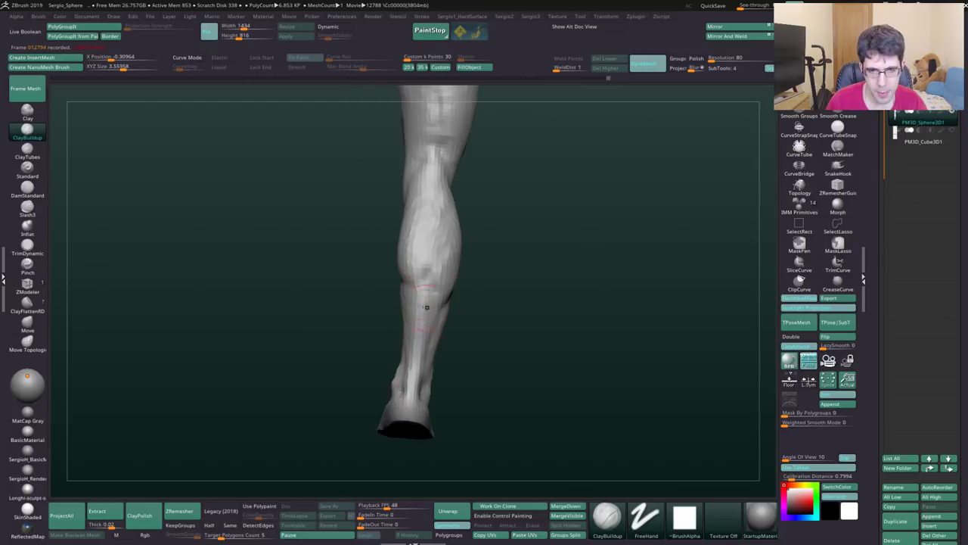
{"action": "right_click_drag", "start_coordinate": [412, 430], "coordinate": [443, 303]}
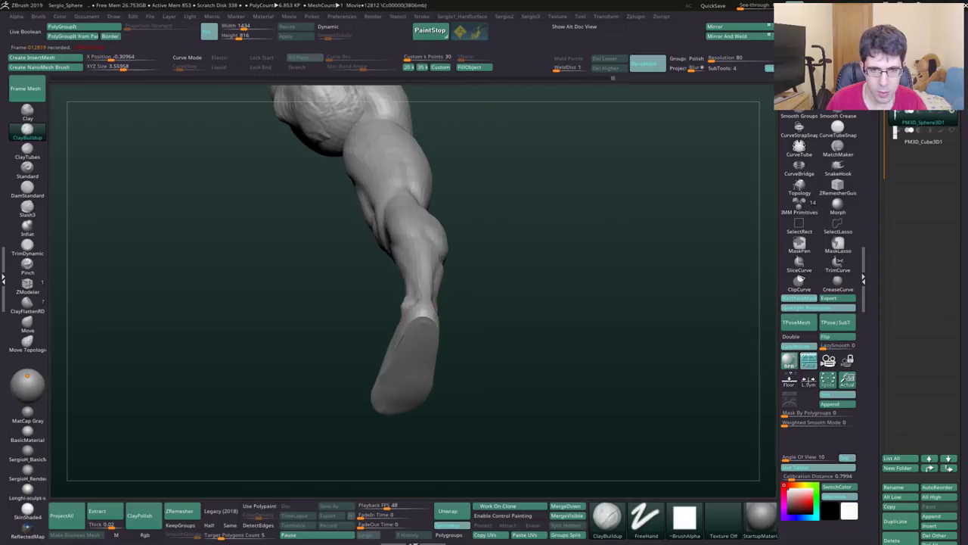
{"action": "right_click_drag", "start_coordinate": [421, 336], "coordinate": [401, 333]}
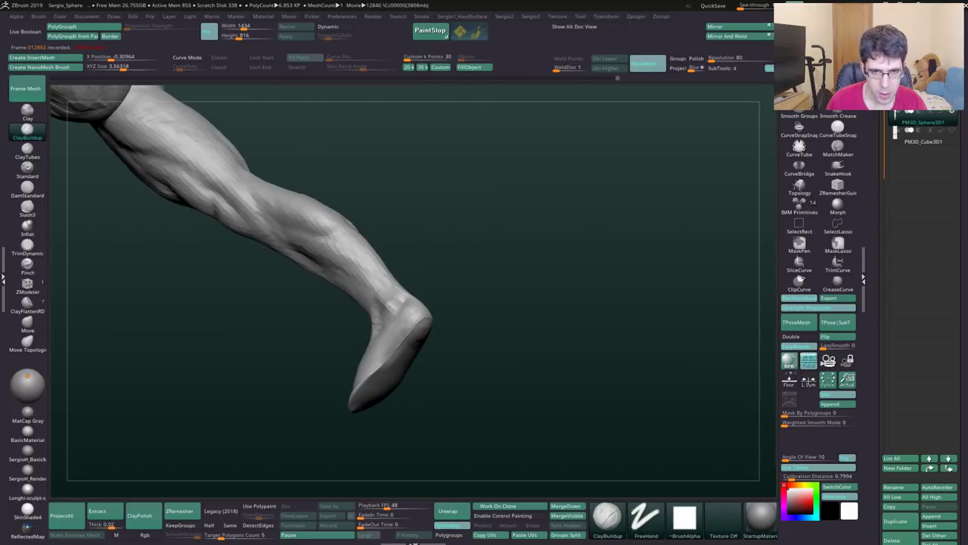
{"action": "mouse_move", "coordinate": [377, 369]}
{"action": "right_mouse_down"}
{"action": "mouse_move", "coordinate": [447, 359]}
{"action": "mouse_move", "coordinate": [447, 316]}
{"action": "mouse_move", "coordinate": [405, 337]}
{"action": "mouse_move", "coordinate": [346, 325]}
{"action": "mouse_move", "coordinate": [357, 327]}
{"action": "right_mouse_up"}
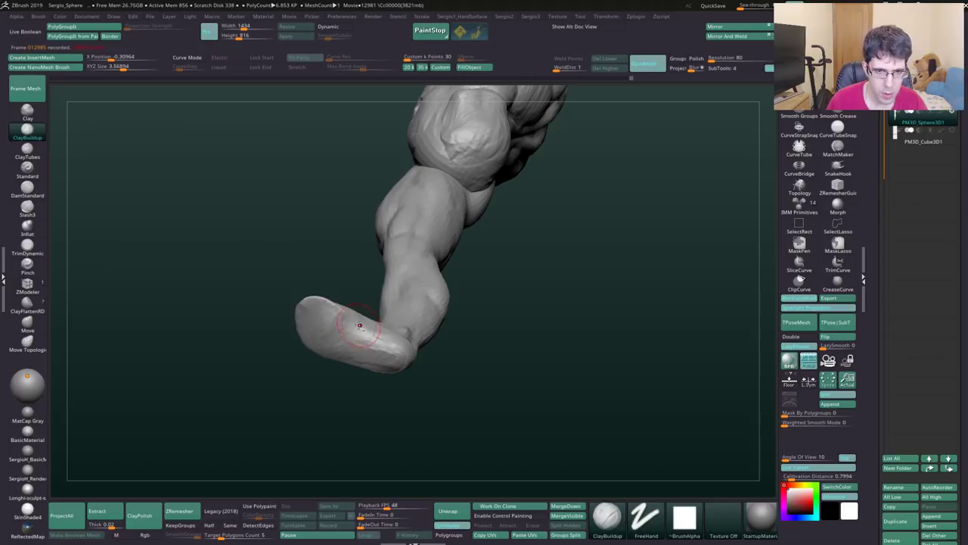
{"action": "right_click_drag", "start_coordinate": [360, 325], "coordinate": [346, 314]}
{"action": "mouse_move", "coordinate": [375, 352]}
{"action": "right_mouse_down"}
{"action": "mouse_move", "coordinate": [378, 409]}
{"action": "mouse_move", "coordinate": [396, 389]}
{"action": "mouse_move", "coordinate": [391, 340]}
{"action": "mouse_move", "coordinate": [405, 303]}
{"action": "mouse_move", "coordinate": [395, 385]}
{"action": "mouse_move", "coordinate": [393, 340]}
{"action": "mouse_move", "coordinate": [460, 192]}
{"action": "right_mouse_up"}
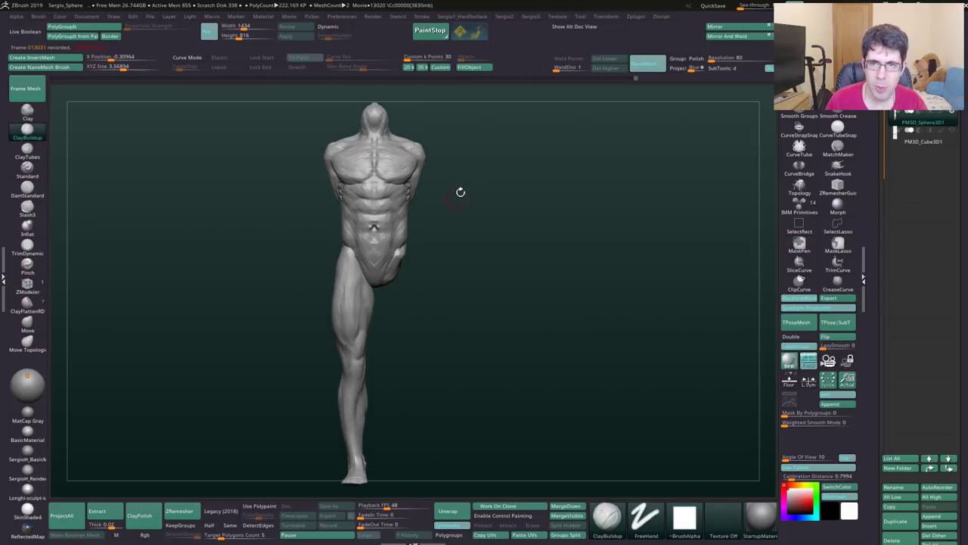
Step: Mirror And Weld the leg into a matching pair, then turn to a back view
{"action": "left_click", "coordinate": [715, 39]}
{"action": "right_click_drag", "start_coordinate": [453, 230], "coordinate": [449, 288]}
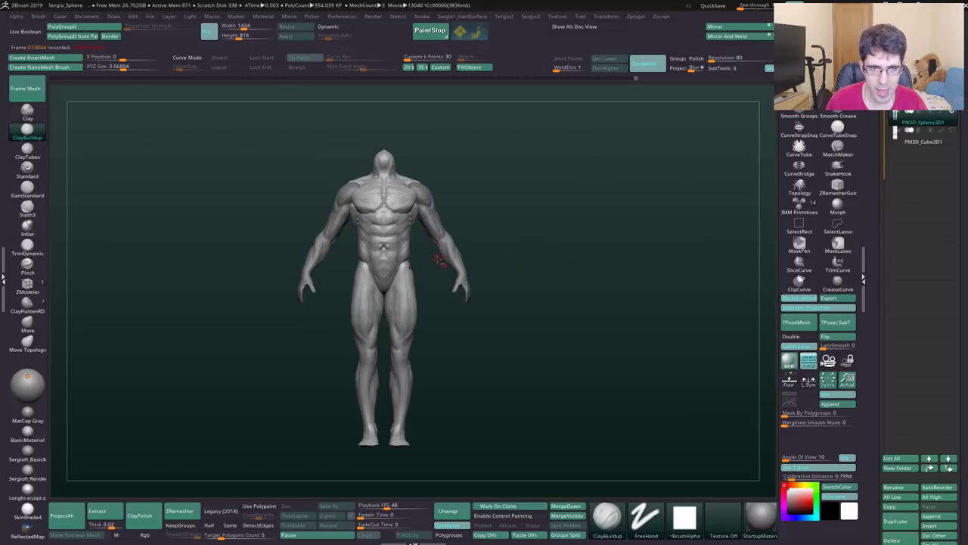
{"action": "mouse_move", "coordinate": [558, 262]}
{"action": "right_mouse_down"}
{"action": "mouse_move", "coordinate": [397, 248]}
{"action": "mouse_move", "coordinate": [544, 257]}
{"action": "mouse_move", "coordinate": [472, 204]}
{"action": "right_mouse_up"}
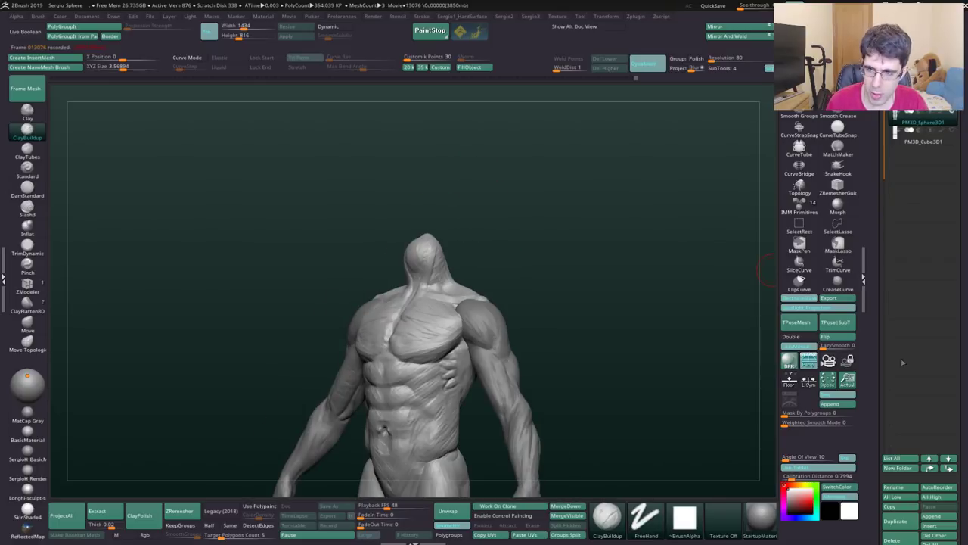
Step: Add a sphere as a new part and move and scale it onto the neck at head size
{"action": "left_click", "coordinate": [931, 517]}
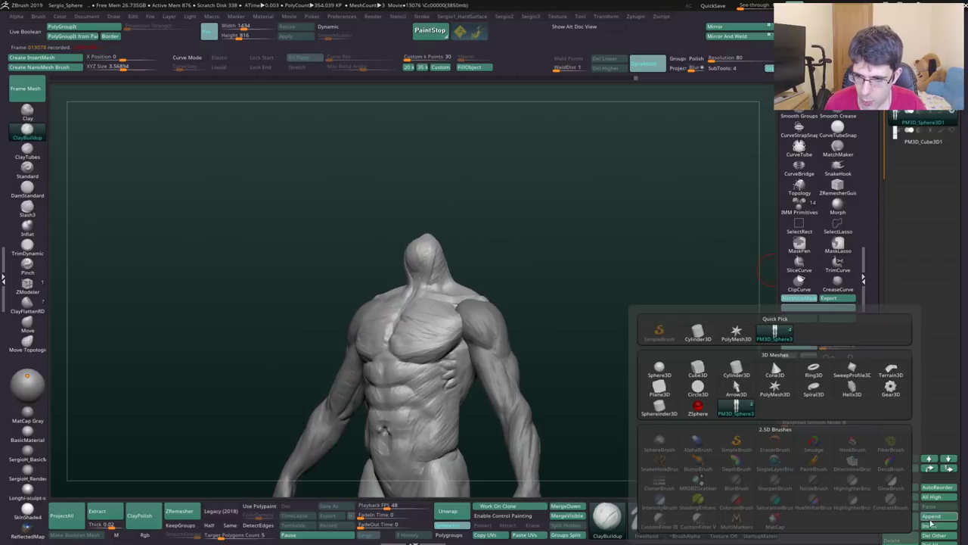
{"action": "left_click", "coordinate": [659, 368]}
{"action": "key", "text": "w"}
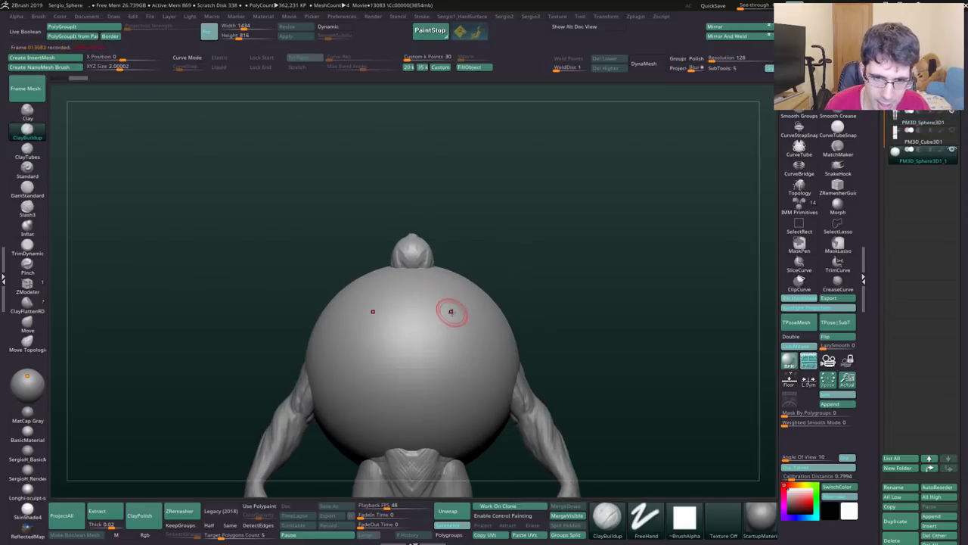
{"action": "left_click_drag", "start_coordinate": [411, 311], "coordinate": [411, 139]}
{"action": "left_click_drag", "start_coordinate": [541, 210], "coordinate": [485, 211], "text": "shift"}
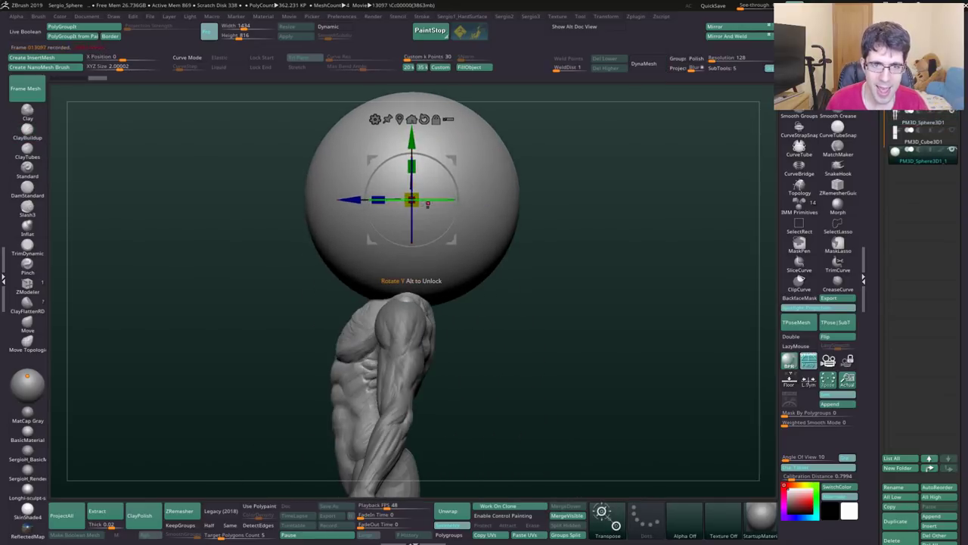
{"action": "left_click_drag", "start_coordinate": [411, 200], "coordinate": [382, 227]}
{"action": "left_click_drag", "start_coordinate": [522, 227], "coordinate": [493, 255], "text": "alt"}
Step: Push the head sphere into an egg shape with the Move brush
{"action": "key", "text": "q"}
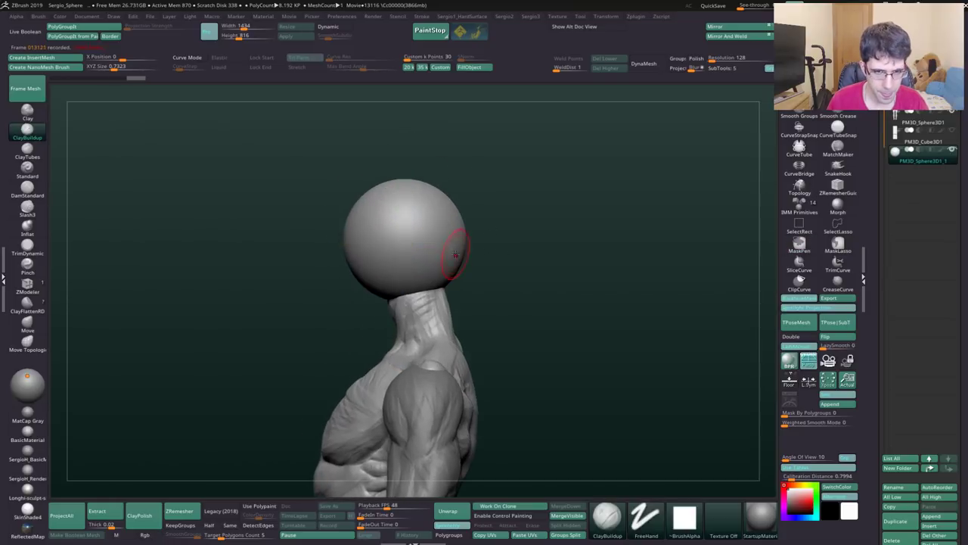
{"action": "key", "text": "b"}
{"action": "key", "text": "m"}
{"action": "key", "text": "v"}
{"action": "left_click_drag", "start_coordinate": [377, 308], "coordinate": [370, 307]}
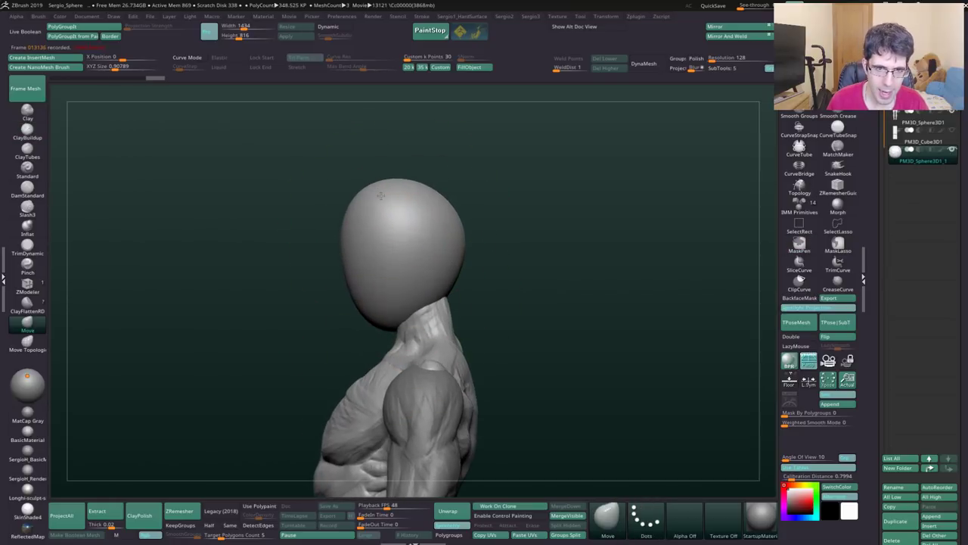
Step: Pull the jaw forward and lower the skull top using DamStandard and Move brushes
{"action": "key", "text": "b"}
{"action": "key", "text": "d"}
{"action": "key", "text": "s"}
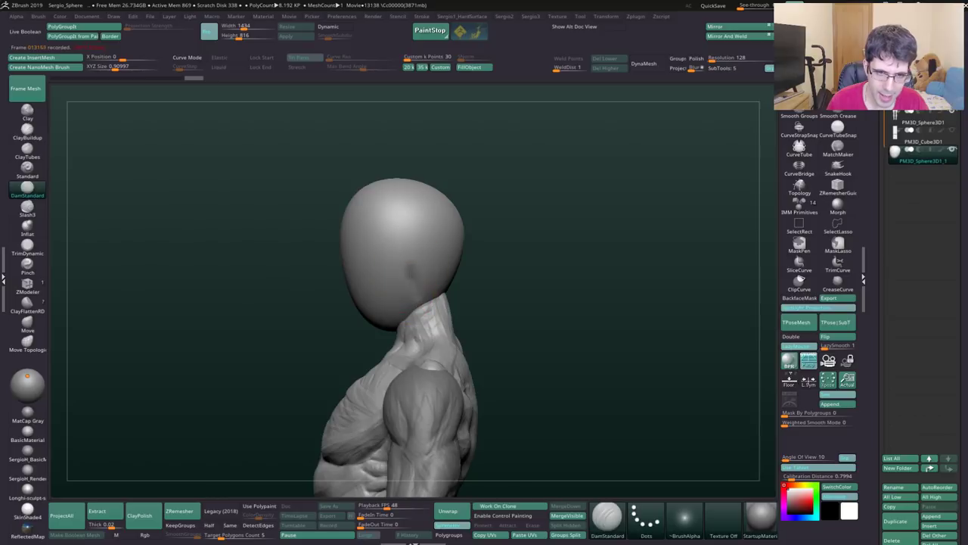
{"action": "mouse_move", "coordinate": [428, 326]}
{"action": "right_mouse_down"}
{"action": "mouse_move", "coordinate": [379, 346]}
{"action": "mouse_move", "coordinate": [375, 327]}
{"action": "right_mouse_up"}
{"action": "key", "text": "b"}
{"action": "key", "text": "m"}
{"action": "key", "text": "v"}
{"action": "left_click_drag", "start_coordinate": [374, 326], "coordinate": [363, 324]}
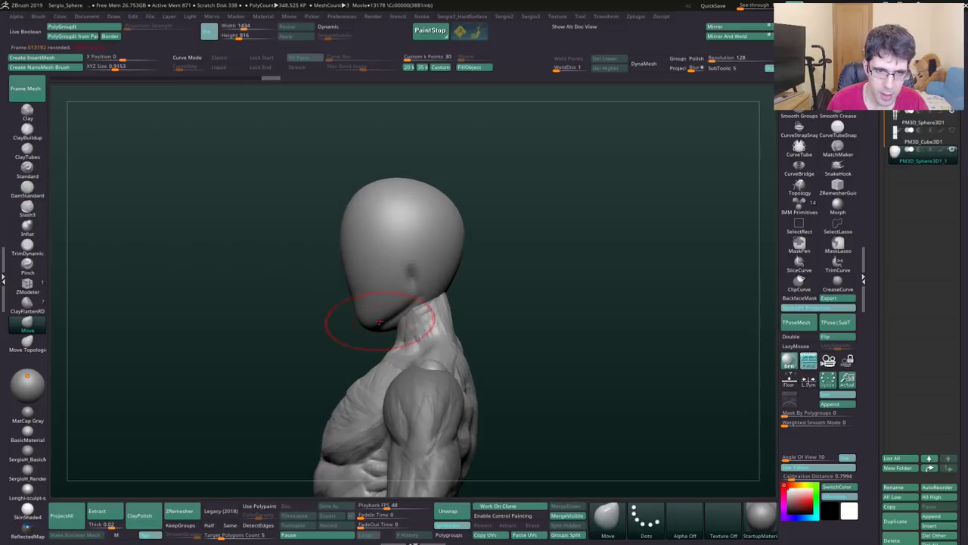
{"action": "mouse_move", "coordinate": [379, 189]}
{"action": "left_mouse_down"}
{"action": "mouse_move", "coordinate": [365, 206]}
{"action": "mouse_move", "coordinate": [401, 198]}
{"action": "left_mouse_up"}
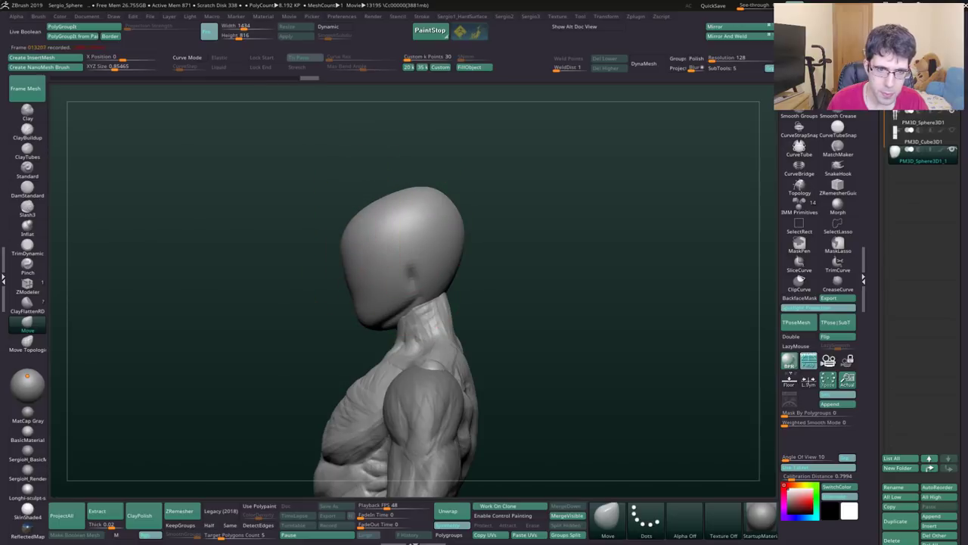
{"action": "left_click_drag", "start_coordinate": [463, 242], "coordinate": [451, 252]}
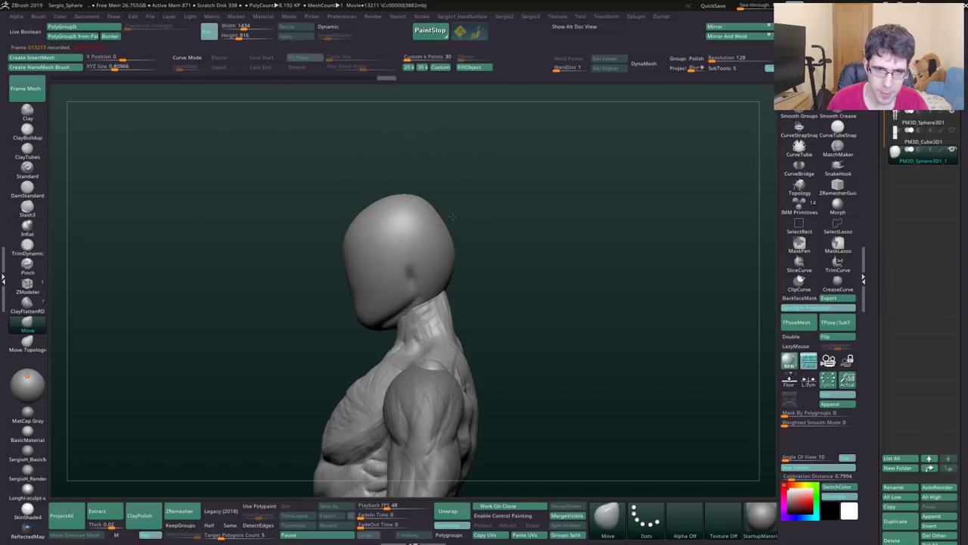
Step: Check the head shape from the front and nudge the head slightly right with Transpose
{"action": "left_click_drag", "start_coordinate": [452, 216], "coordinate": [423, 178]}
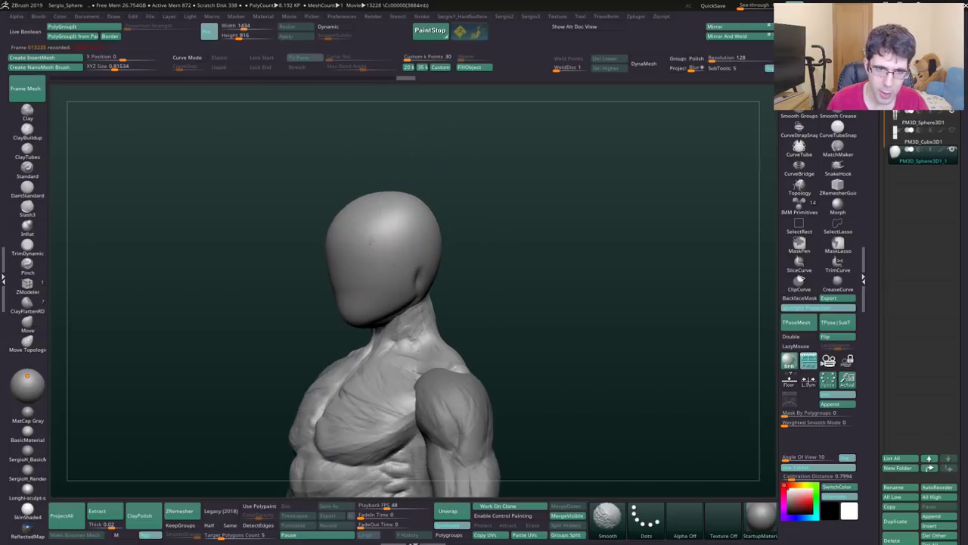
{"action": "mouse_move", "coordinate": [351, 271]}
{"action": "left_mouse_down", "text": "shift"}
{"action": "mouse_move", "coordinate": [436, 257]}
{"action": "mouse_move", "coordinate": [398, 258]}
{"action": "left_mouse_up", "text": "shift"}
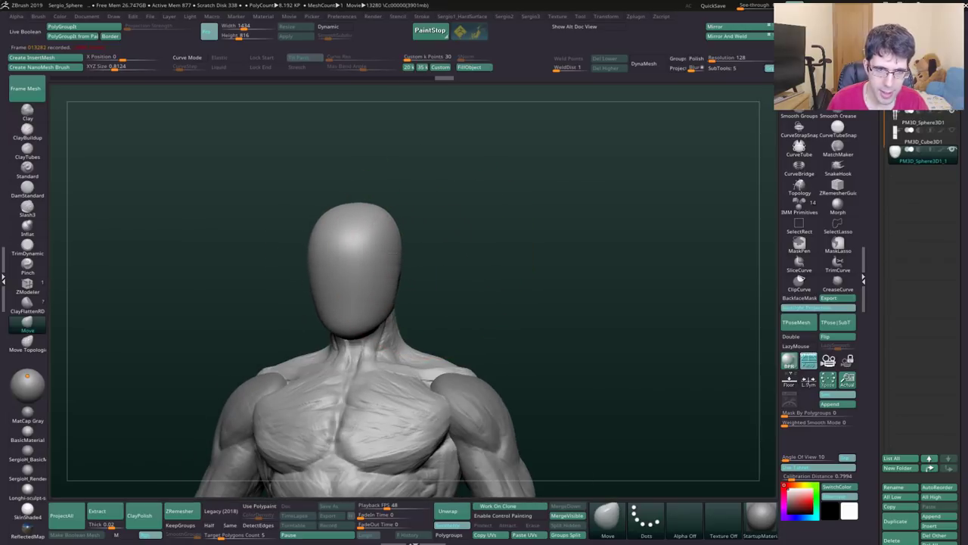
{"action": "key", "text": "w"}
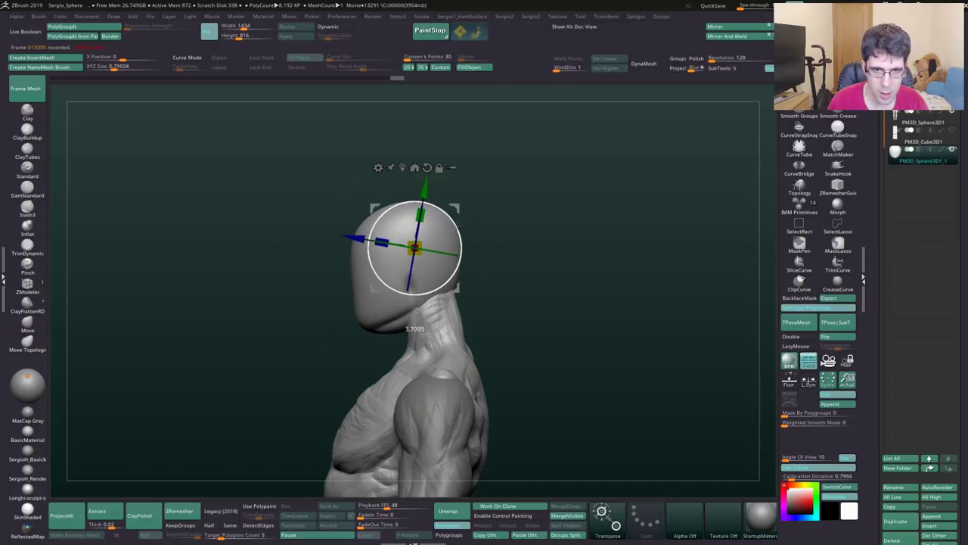
{"action": "left_click_drag", "start_coordinate": [415, 248], "coordinate": [420, 246]}
Step: Solo the head and fill its creases with the ClayBuildup brush into a rounder skull
{"action": "key", "text": "q"}
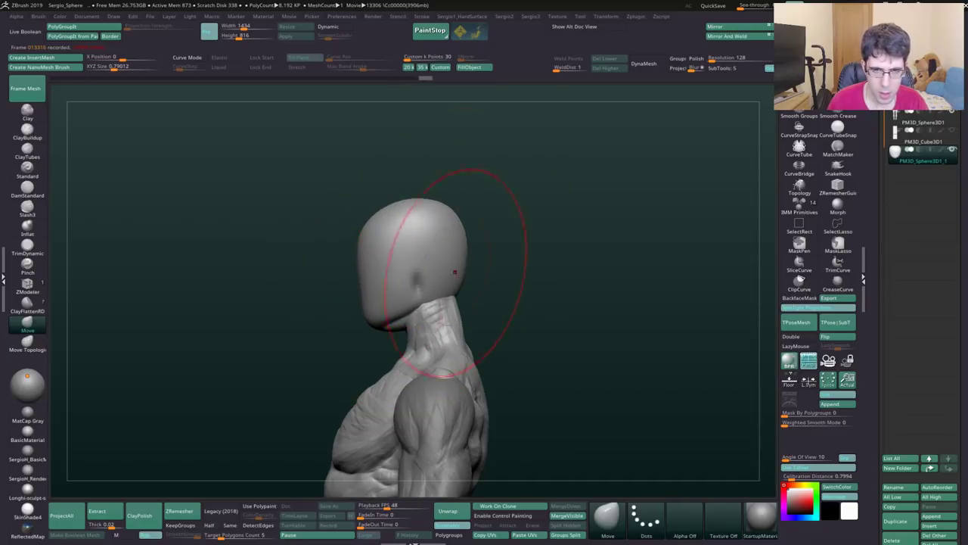
{"action": "left_click", "coordinate": [420, 308], "text": "ctrl+shift"}
{"action": "right_click_drag", "start_coordinate": [420, 308], "coordinate": [396, 335]}
{"action": "key", "text": "b"}
{"action": "key", "text": "c"}
{"action": "key", "text": "b"}
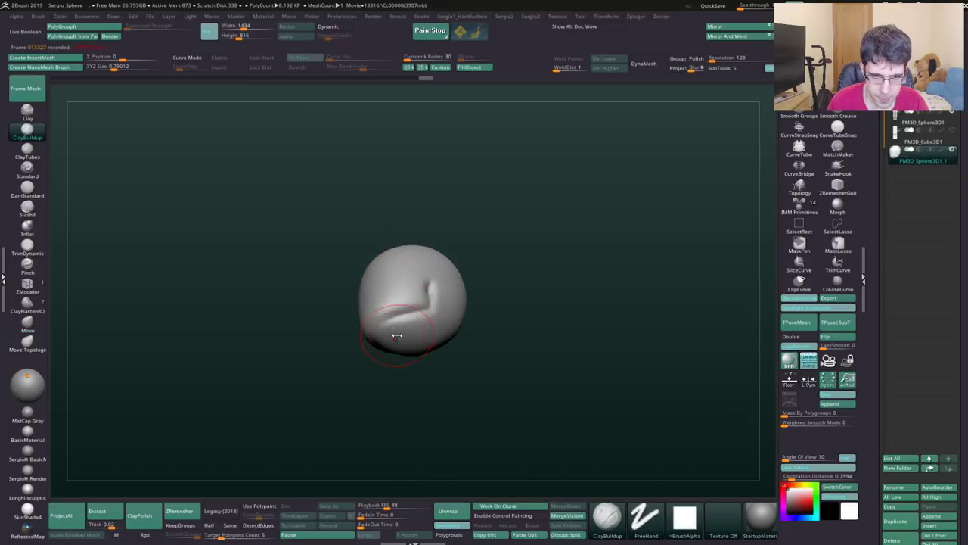
{"action": "left_click_drag", "start_coordinate": [394, 316], "coordinate": [409, 348]}
{"action": "left_click_drag", "start_coordinate": [371, 318], "coordinate": [416, 352]}
Step: Turn the head upright to the front and turn Solo off to show the torso
{"action": "mouse_move", "coordinate": [442, 327]}
{"action": "right_mouse_down"}
{"action": "mouse_move", "coordinate": [439, 294]}
{"action": "mouse_move", "coordinate": [457, 349]}
{"action": "mouse_move", "coordinate": [428, 346]}
{"action": "mouse_move", "coordinate": [476, 325]}
{"action": "right_mouse_up"}
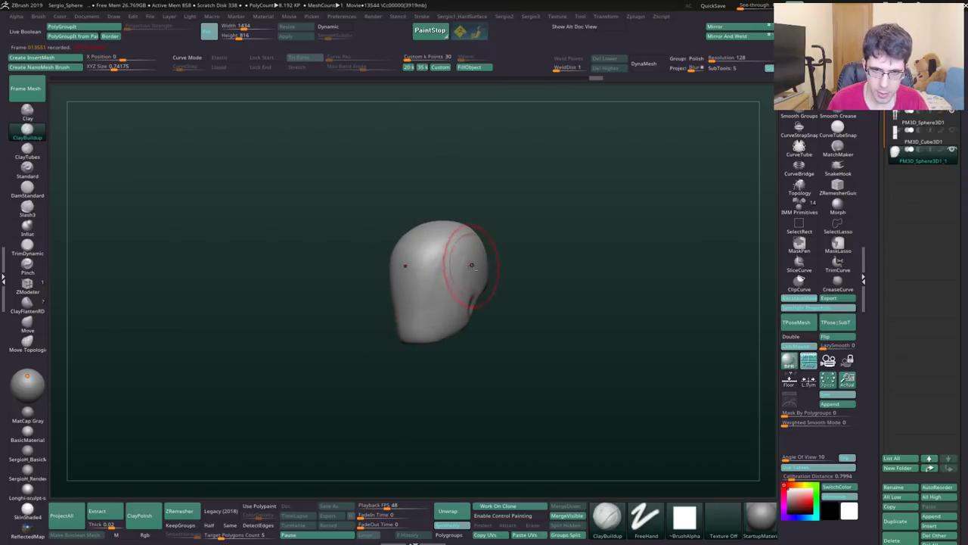
{"action": "right_click_drag", "start_coordinate": [464, 269], "coordinate": [496, 301]}
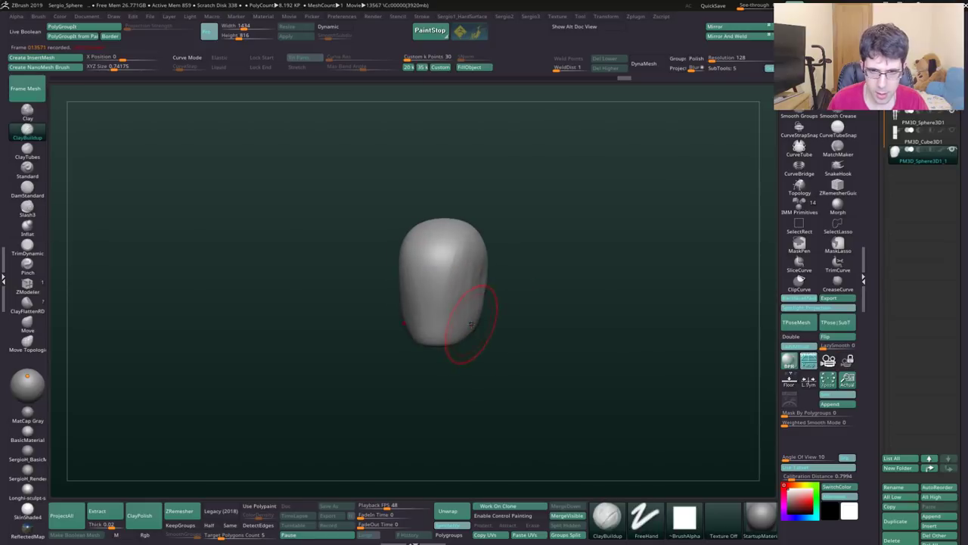
{"action": "left_click", "coordinate": [491, 318], "text": "ctrl+shift"}
{"action": "right_click_drag", "start_coordinate": [496, 321], "coordinate": [488, 308]}
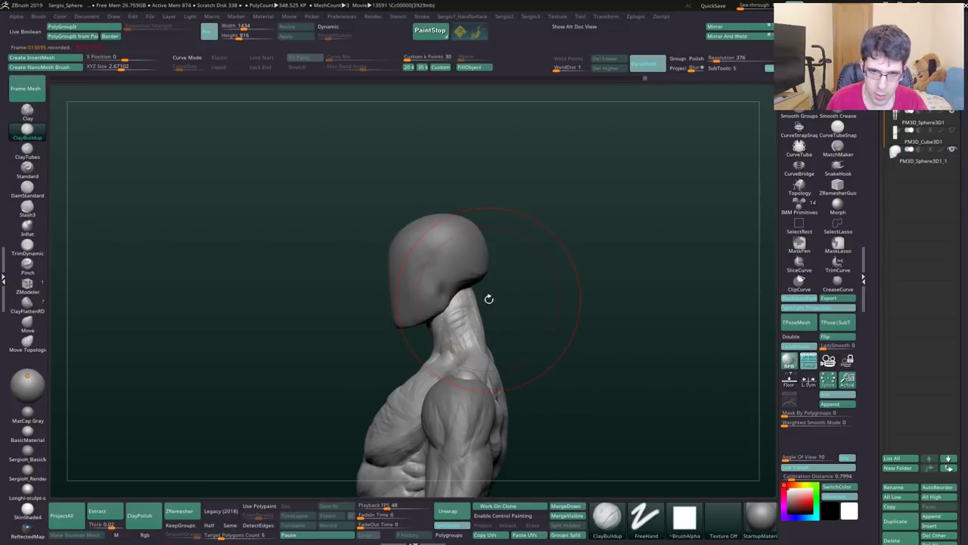
Step: Select the head subtool and reposition it on the neck with Transpose
{"action": "key", "text": "b"}
{"action": "key", "text": "m"}
{"action": "key", "text": "v"}
{"action": "left_click", "coordinate": [432, 288], "text": "alt"}
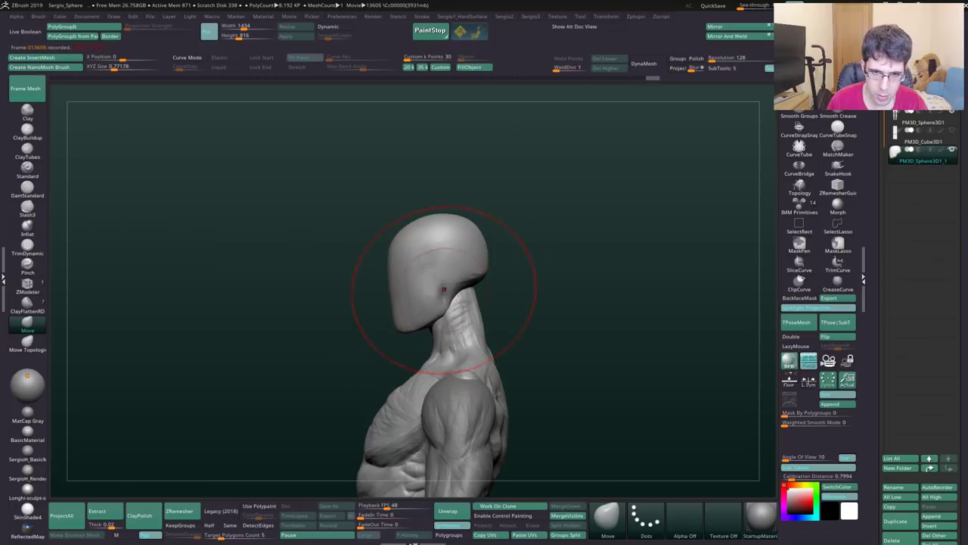
{"action": "key", "text": "w"}
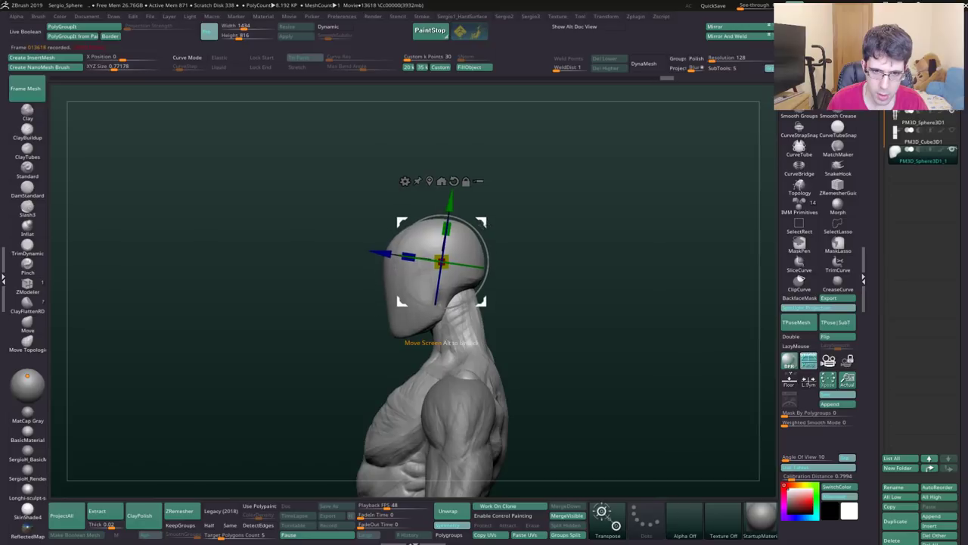
Step: Select the body subtool and shape the neck and upper back with ClayBuildup
{"action": "key", "text": "q"}
{"action": "left_click", "coordinate": [442, 299], "text": "alt"}
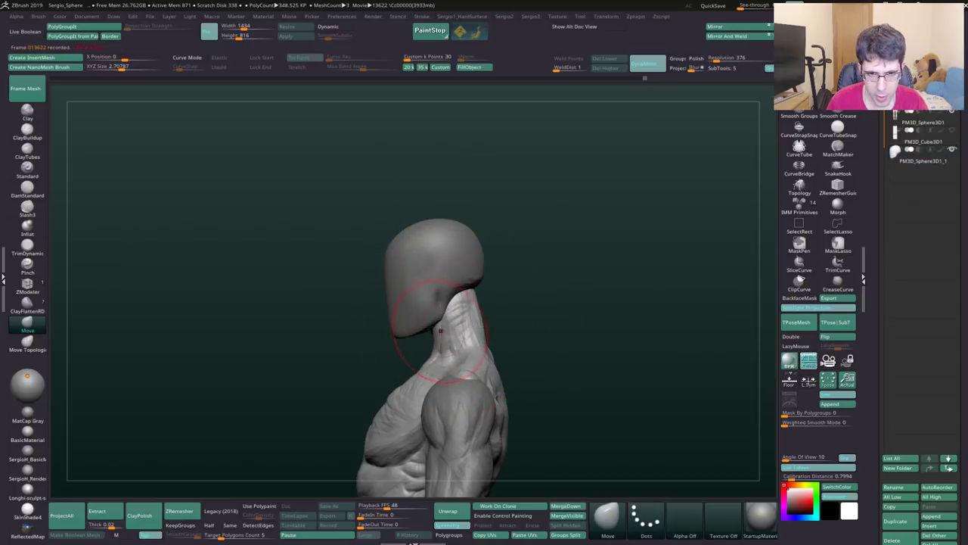
{"action": "right_click_drag", "start_coordinate": [440, 331], "coordinate": [424, 338]}
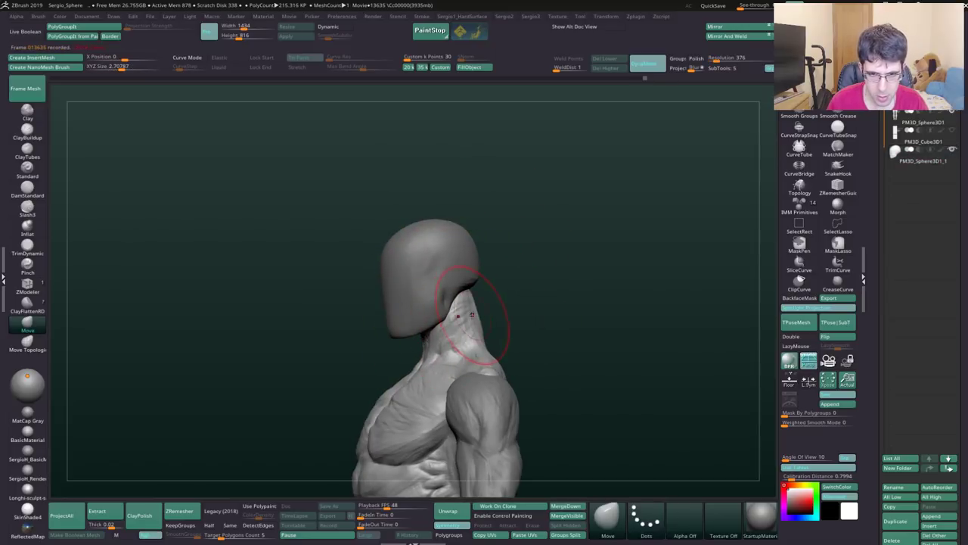
{"action": "right_click_drag", "start_coordinate": [500, 312], "coordinate": [484, 355]}
{"action": "key", "text": "b"}
{"action": "key", "text": "c"}
{"action": "key", "text": "b"}
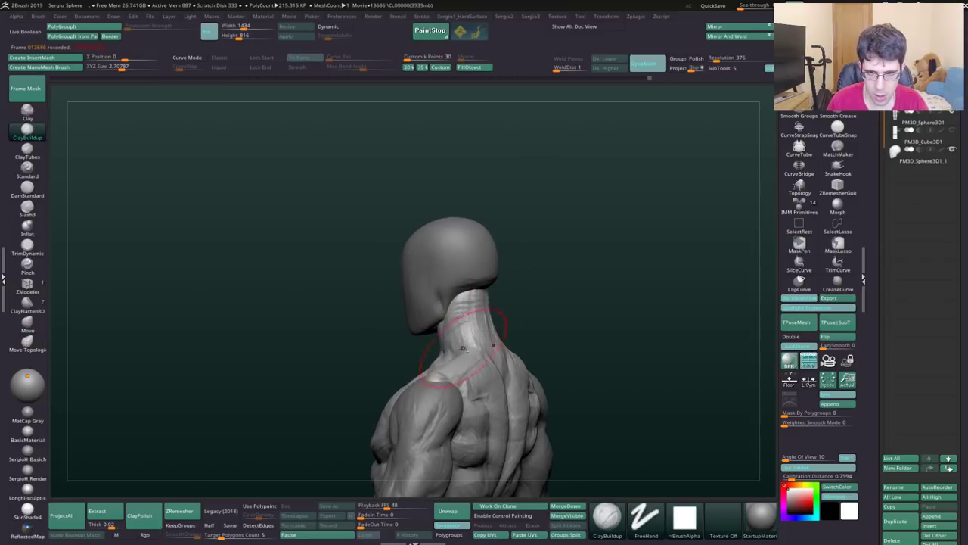
{"action": "right_click_drag", "start_coordinate": [463, 348], "coordinate": [478, 302]}
{"action": "right_click_drag", "start_coordinate": [440, 353], "coordinate": [430, 333]}
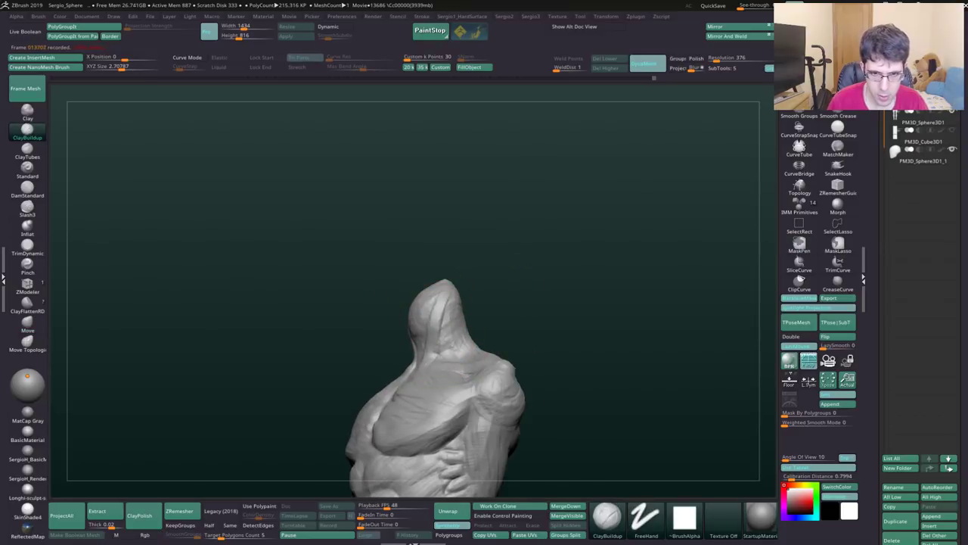
{"action": "mouse_move", "coordinate": [438, 289]}
{"action": "right_mouse_down"}
{"action": "mouse_move", "coordinate": [469, 296]}
{"action": "mouse_move", "coordinate": [459, 335]}
{"action": "right_mouse_up"}
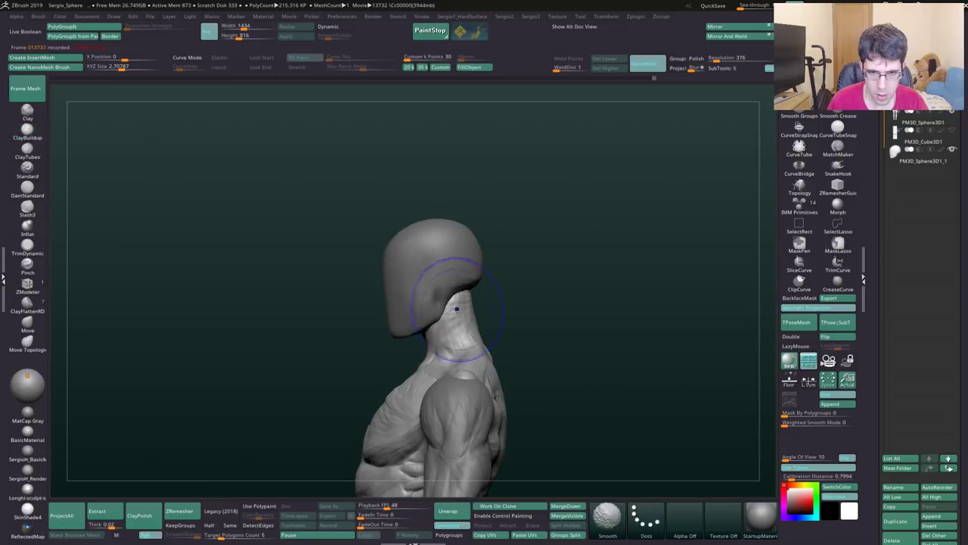
{"action": "mouse_move", "coordinate": [488, 293]}
{"action": "right_mouse_down"}
{"action": "mouse_move", "coordinate": [463, 273]}
{"action": "mouse_move", "coordinate": [514, 248]}
{"action": "right_mouse_up"}
{"action": "right_click", "coordinate": [490, 277]}
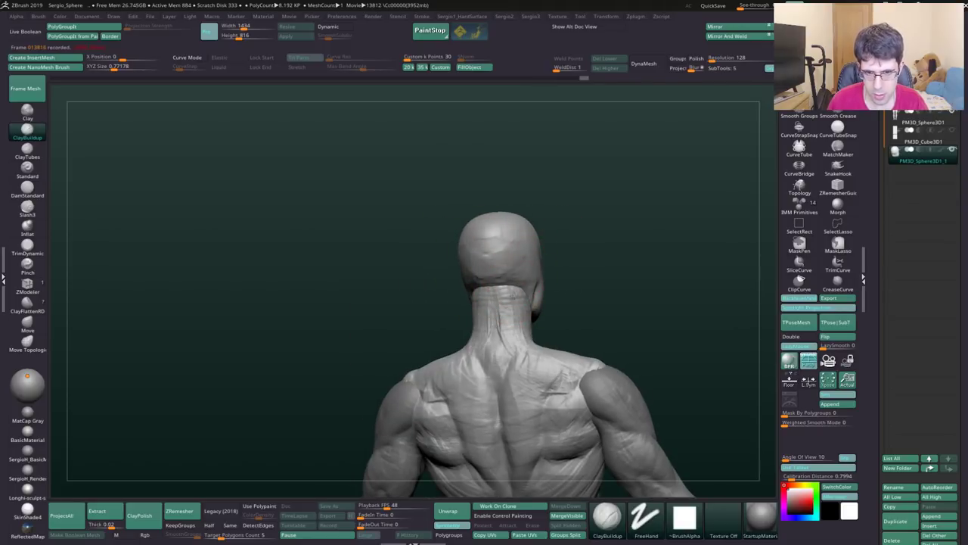
Step: Try remeshing the head with DynaMesh, then undo it to keep the smooth surface
{"action": "left_click", "coordinate": [648, 63]}
{"action": "mouse_move", "coordinate": [512, 265]}
{"action": "right_mouse_down"}
{"action": "mouse_move", "coordinate": [502, 341]}
{"action": "mouse_move", "coordinate": [512, 281]}
{"action": "mouse_move", "coordinate": [555, 263]}
{"action": "mouse_move", "coordinate": [538, 251]}
{"action": "right_mouse_up"}
{"action": "key", "text": "b"}
{"action": "key", "text": "m"}
{"action": "key", "text": "v"}
{"action": "key", "text": "ctrl+z"}
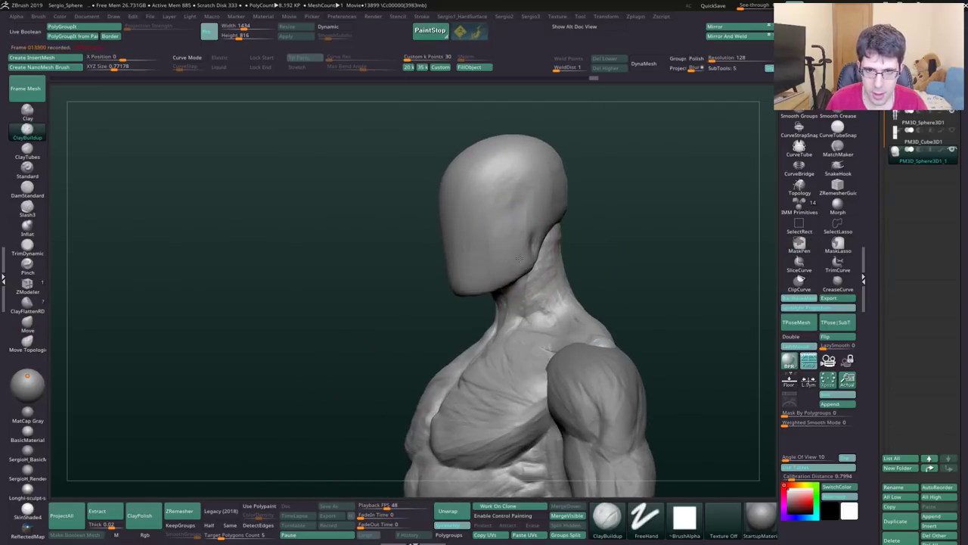
Step: Carve the eye sockets deeper into the face with the DamStandard brush
{"action": "right_click_drag", "start_coordinate": [538, 252], "coordinate": [506, 246]}
{"action": "key", "text": "b"}
{"action": "key", "text": "d"}
{"action": "key", "text": "s"}
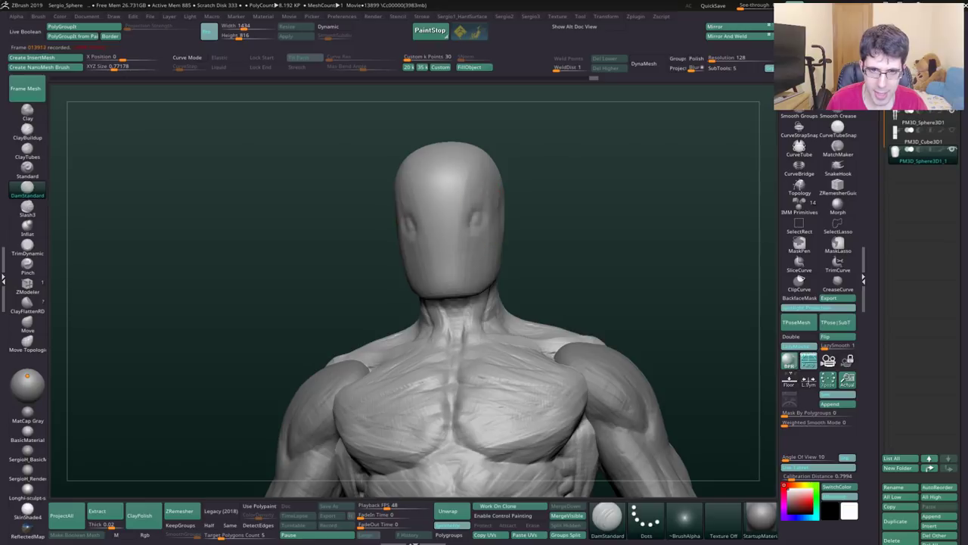
{"action": "left_click_drag", "start_coordinate": [462, 218], "coordinate": [478, 226]}
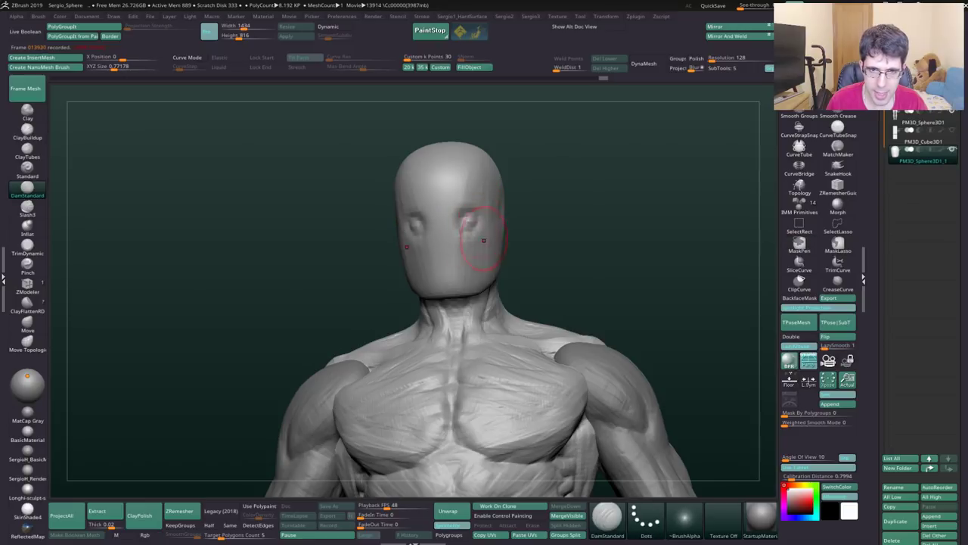
{"action": "right_click_drag", "start_coordinate": [484, 241], "coordinate": [456, 248]}
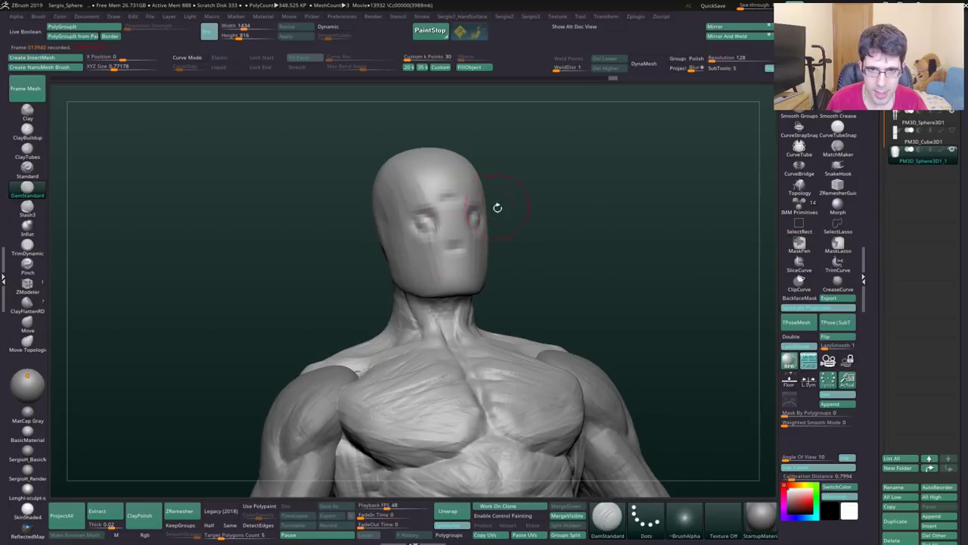
{"action": "left_click_drag", "start_coordinate": [497, 207], "coordinate": [465, 270]}
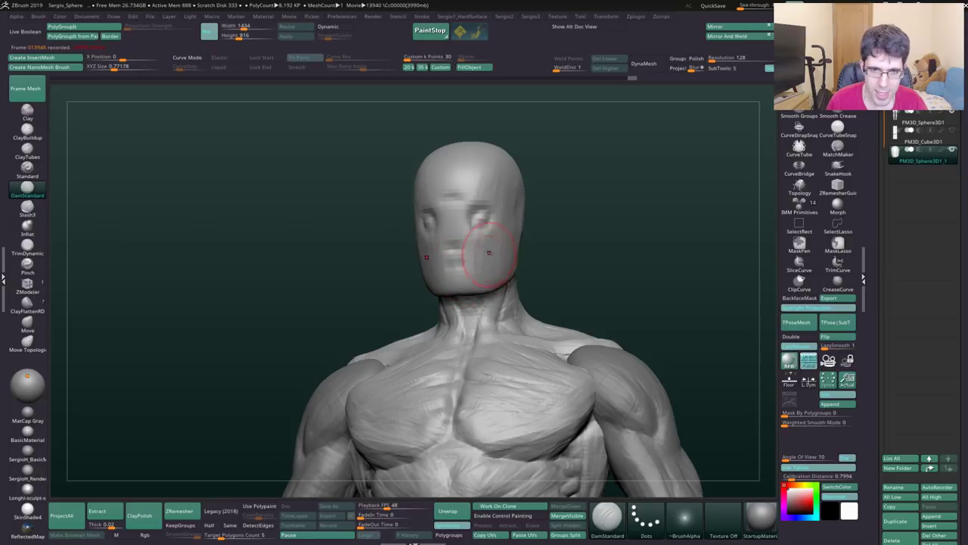
Step: Begin building brow, cheek and nose forms with ClayBuildup, checking from three-quarter and profile views
{"action": "key", "text": "b"}
{"action": "key", "text": "c"}
{"action": "key", "text": "b"}
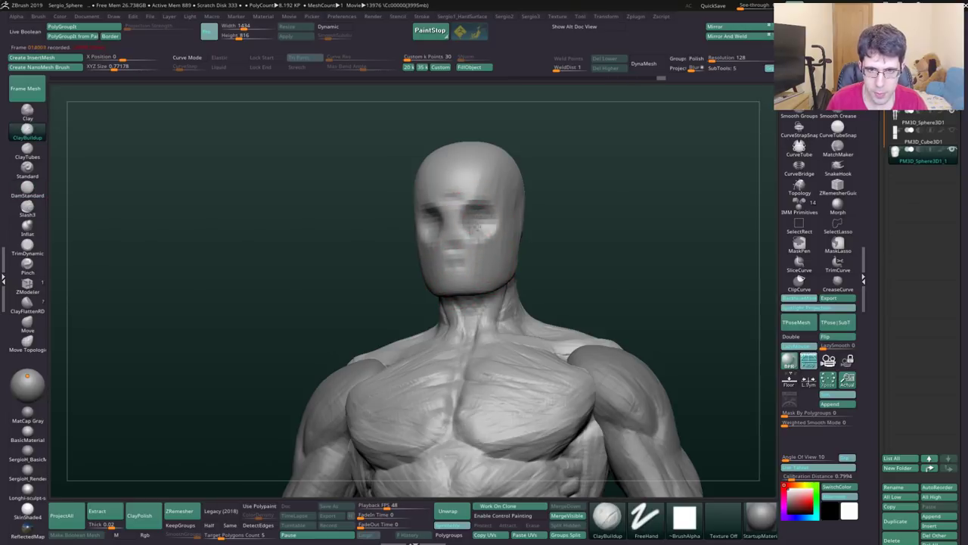
{"action": "right_click_drag", "start_coordinate": [489, 228], "coordinate": [477, 243]}
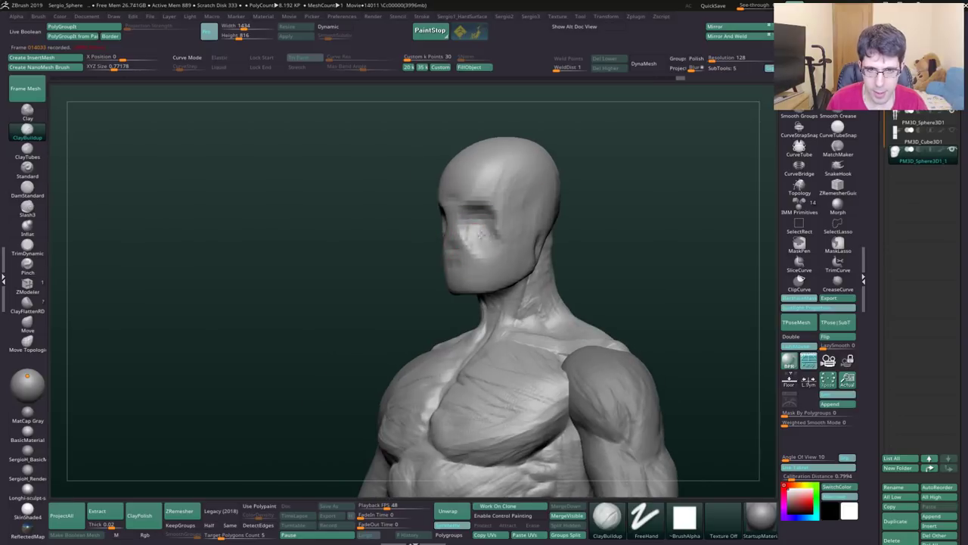
{"action": "mouse_move", "coordinate": [494, 264]}
{"action": "right_mouse_down"}
{"action": "mouse_move", "coordinate": [487, 270]}
{"action": "mouse_move", "coordinate": [487, 221]}
{"action": "right_mouse_up"}
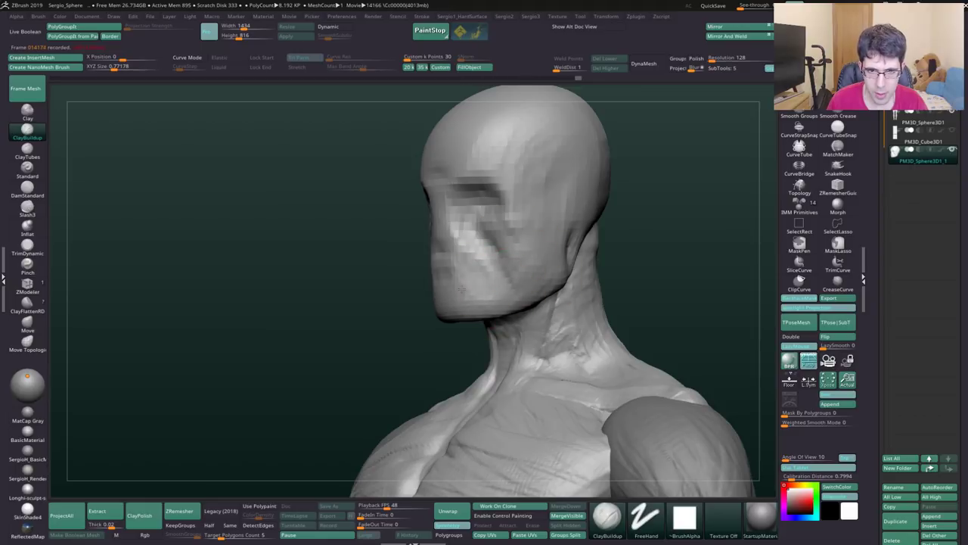
Step: Pull the underside of the chin down with the Move brush
{"action": "right_click_drag", "start_coordinate": [445, 291], "coordinate": [459, 306], "text": "shift"}
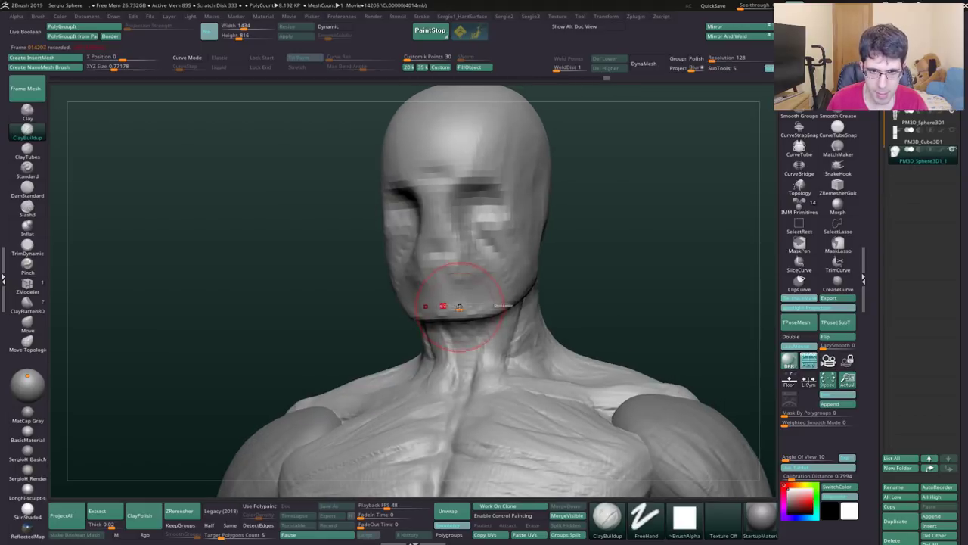
{"action": "key", "text": "b"}
{"action": "key", "text": "m"}
{"action": "key", "text": "v"}
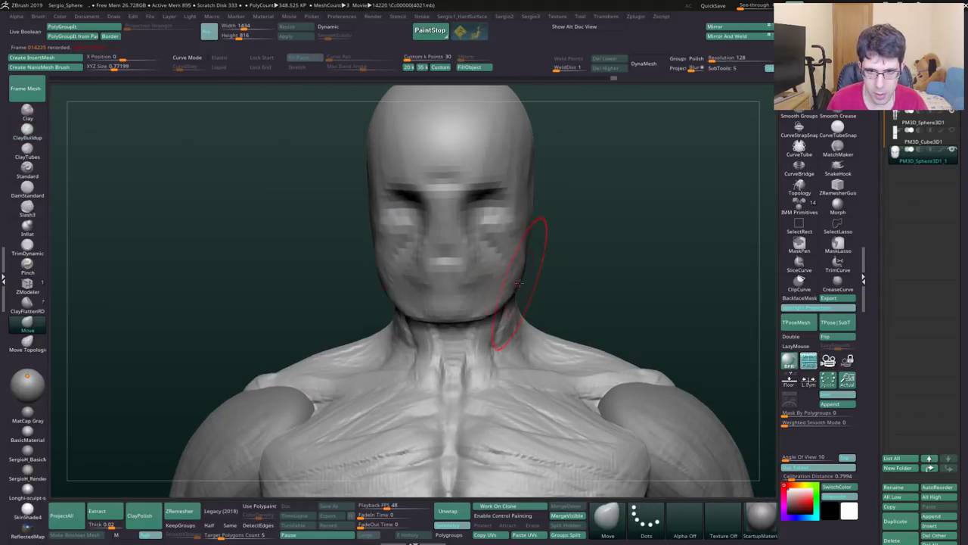
{"action": "right_click_drag", "start_coordinate": [503, 290], "coordinate": [463, 321]}
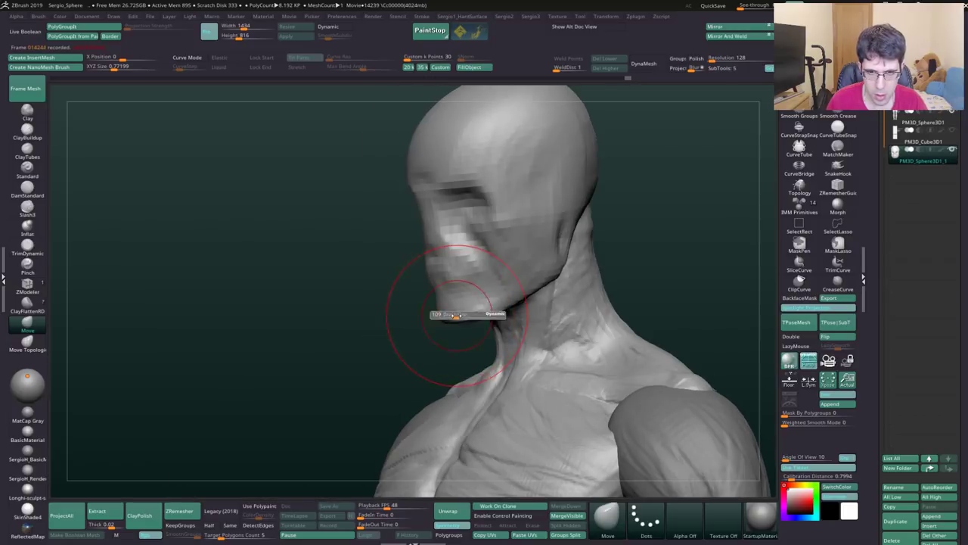
{"action": "left_click_drag", "start_coordinate": [463, 322], "coordinate": [462, 330]}
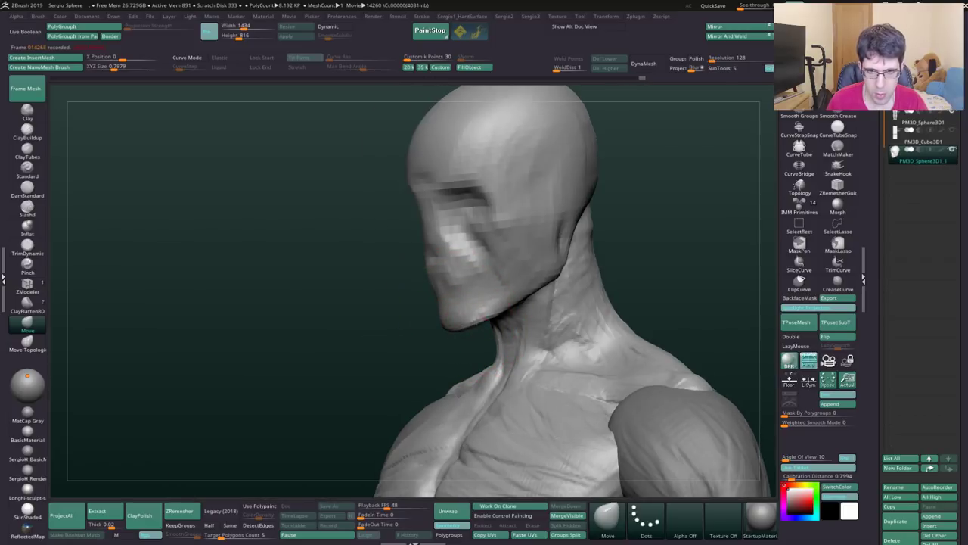
{"action": "mouse_move", "coordinate": [497, 306]}
{"action": "right_mouse_down"}
{"action": "mouse_move", "coordinate": [516, 333]}
{"action": "mouse_move", "coordinate": [546, 301]}
{"action": "mouse_move", "coordinate": [526, 257]}
{"action": "right_mouse_up"}
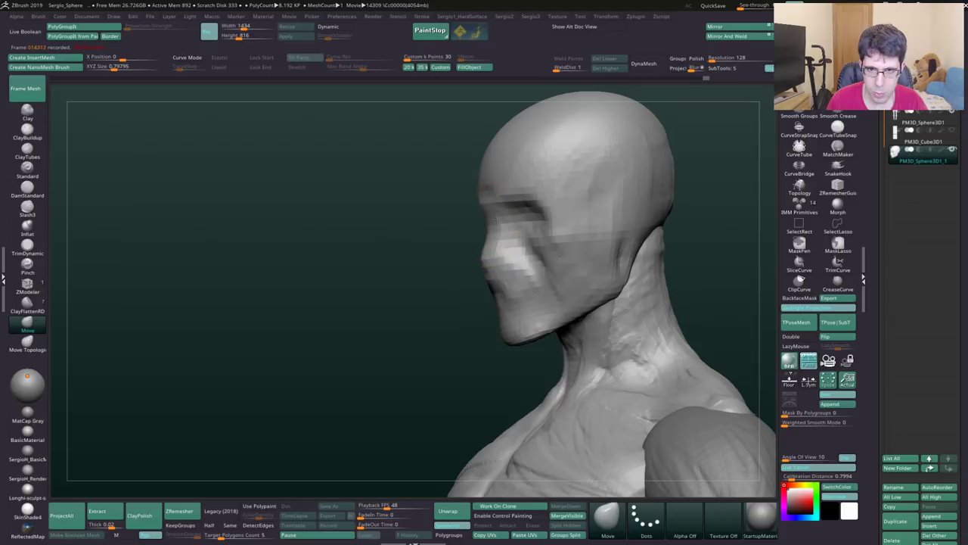
{"action": "right_click_drag", "start_coordinate": [485, 203], "coordinate": [507, 239]}
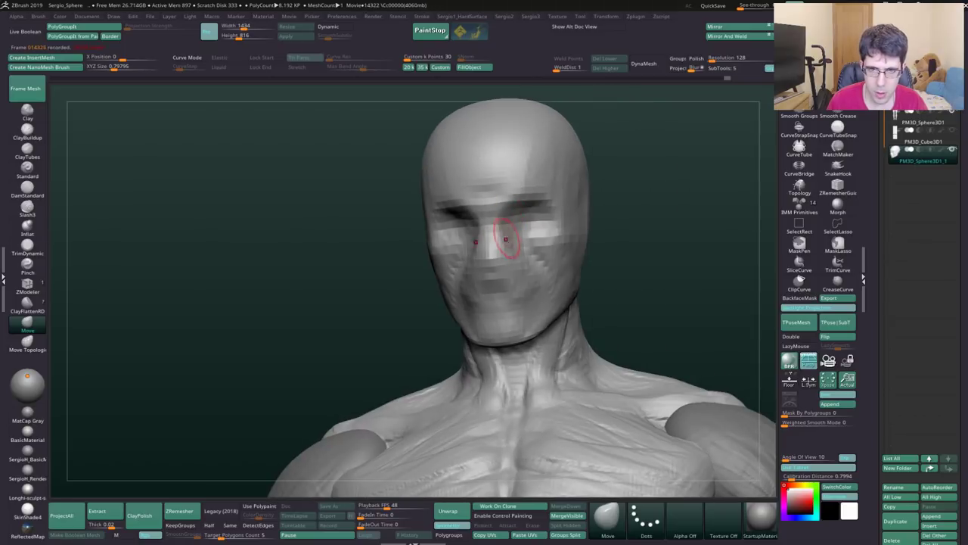
Step: Build up clay around the lips and mouth with ClayBuildup on the low-resolution mesh
{"action": "key", "text": "d"}
{"action": "key", "text": "b"}
{"action": "key", "text": "d"}
{"action": "key", "text": "s"}
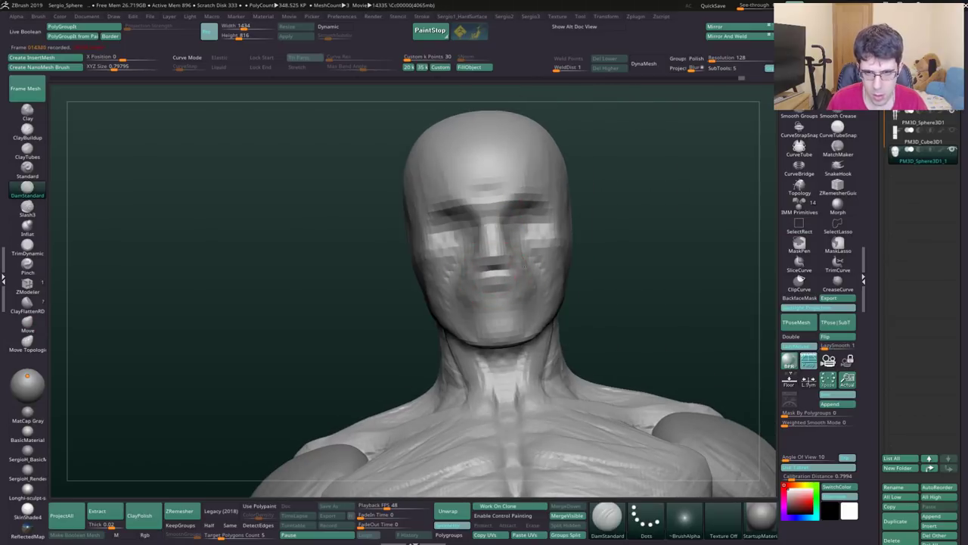
{"action": "right_click_drag", "start_coordinate": [454, 242], "coordinate": [504, 241]}
{"action": "key", "text": "shift+d"}
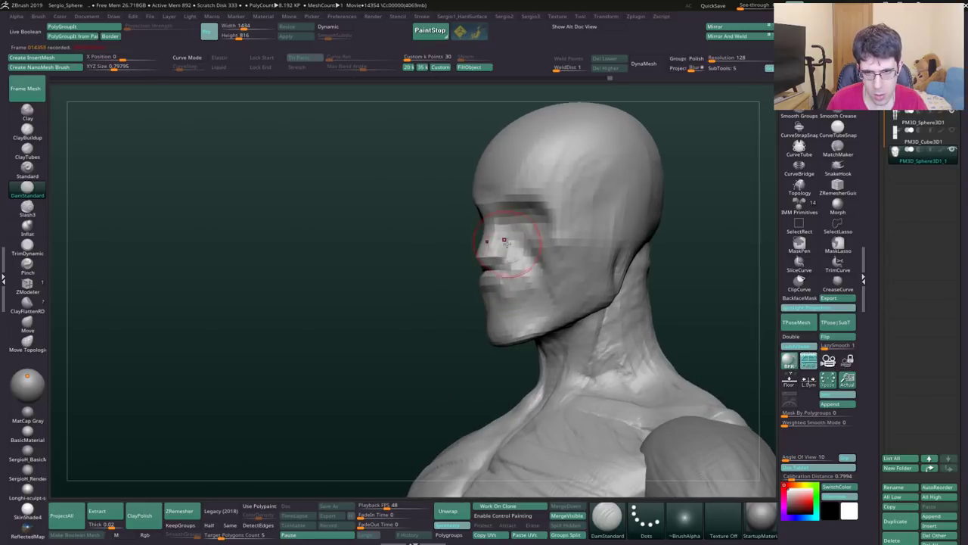
{"action": "key", "text": "b"}
{"action": "key", "text": "c"}
{"action": "key", "text": "b"}
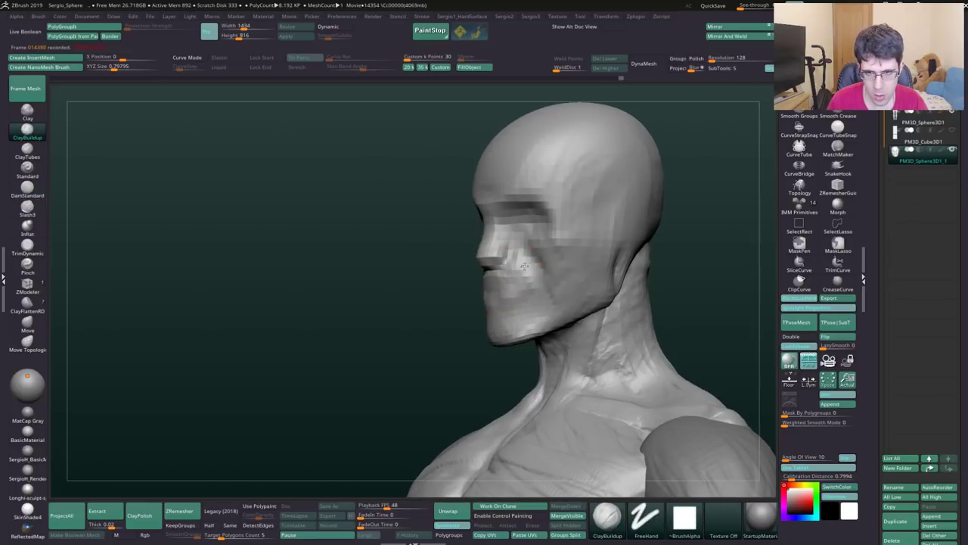
{"action": "left_click_drag", "start_coordinate": [533, 269], "coordinate": [507, 294]}
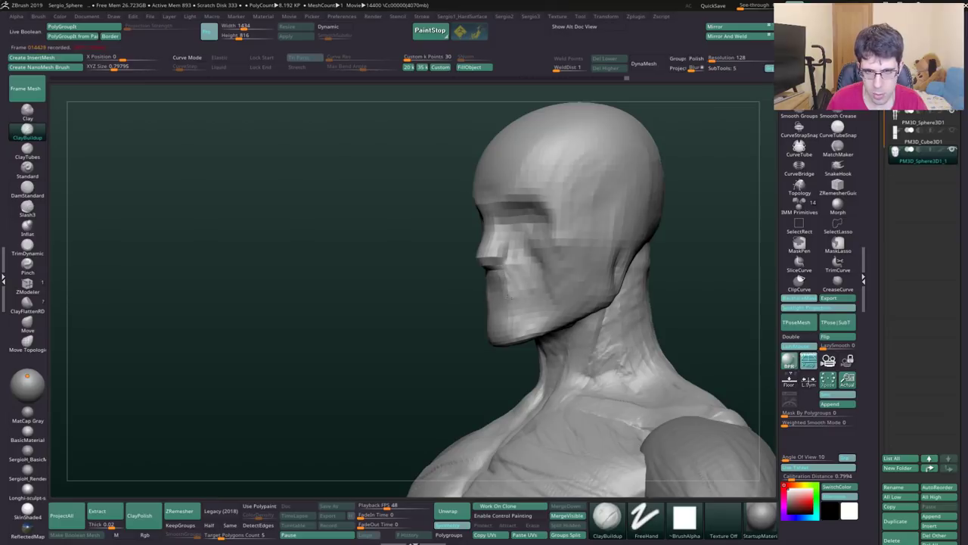
{"action": "right_click_drag", "start_coordinate": [533, 282], "coordinate": [522, 295]}
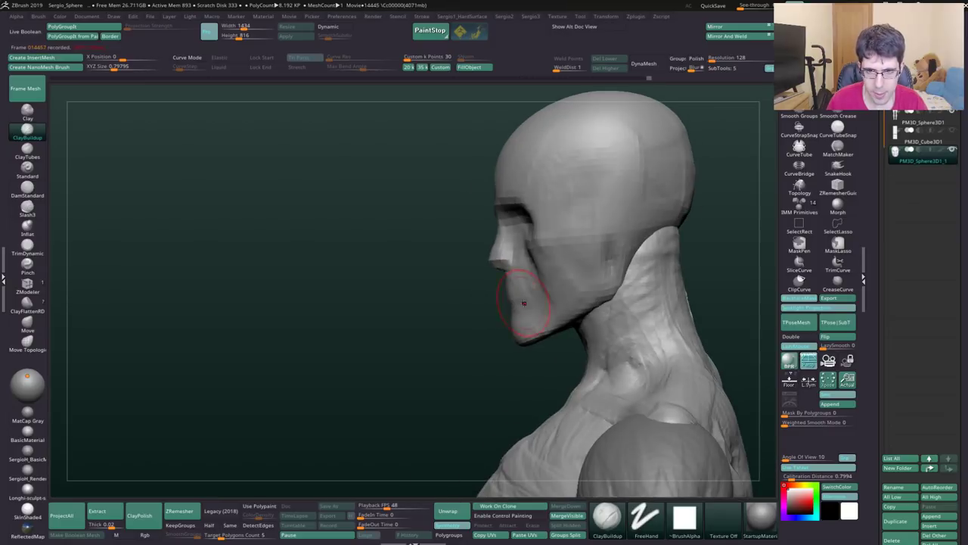
Step: Compare the sculpt at high and low subdivision levels, settling on low-res for the ears
{"action": "key", "text": "b"}
{"action": "key", "text": "m"}
{"action": "key", "text": "v"}
{"action": "key", "text": "d"}
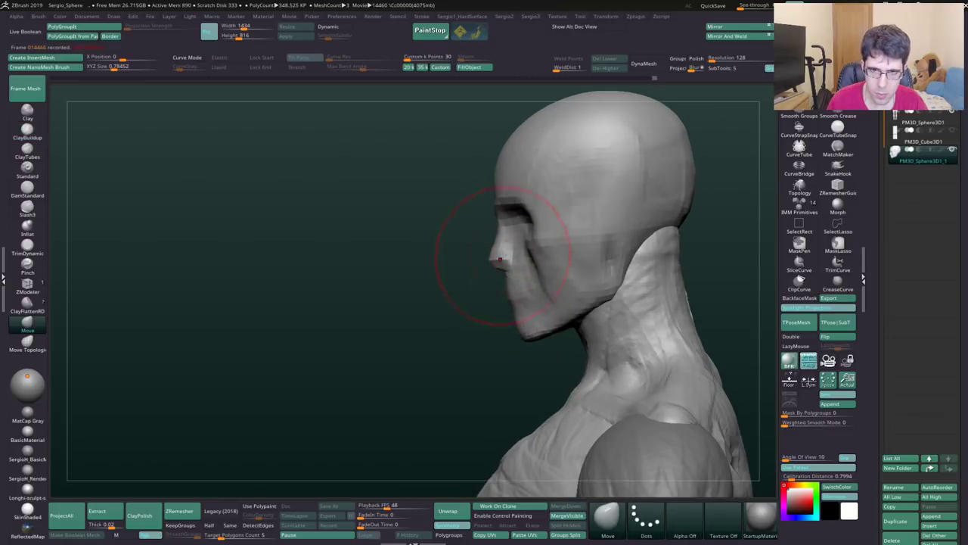
{"action": "key", "text": "shift+d"}
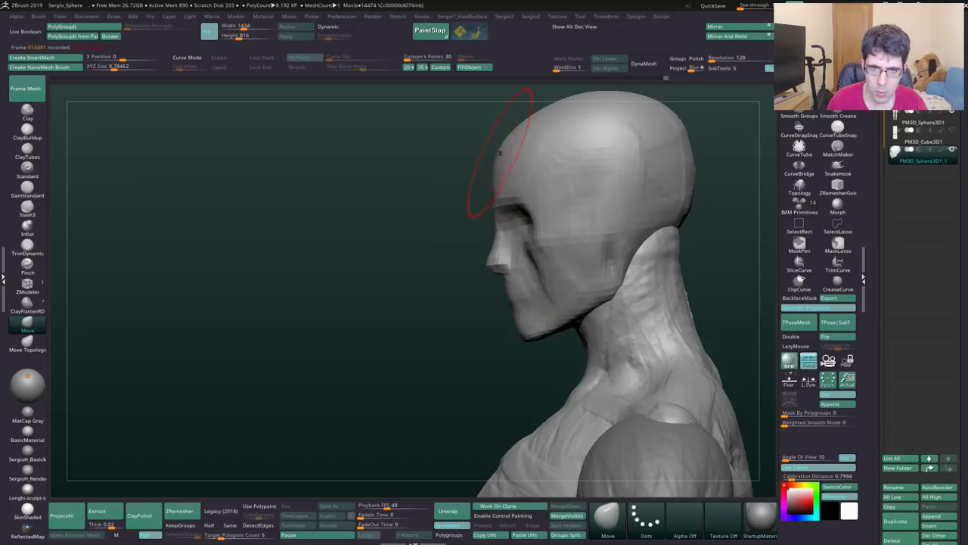
{"action": "key", "text": "d"}
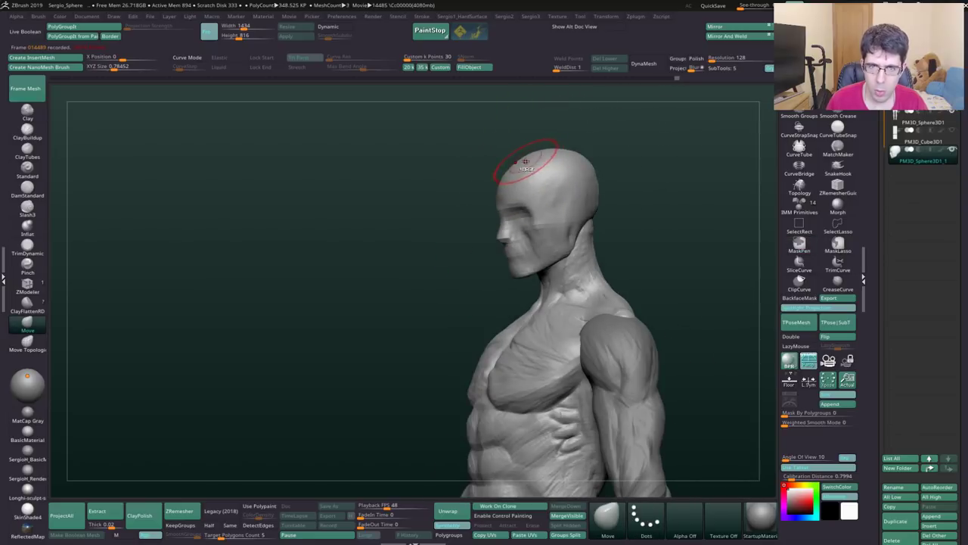
{"action": "key", "text": "shift+d"}
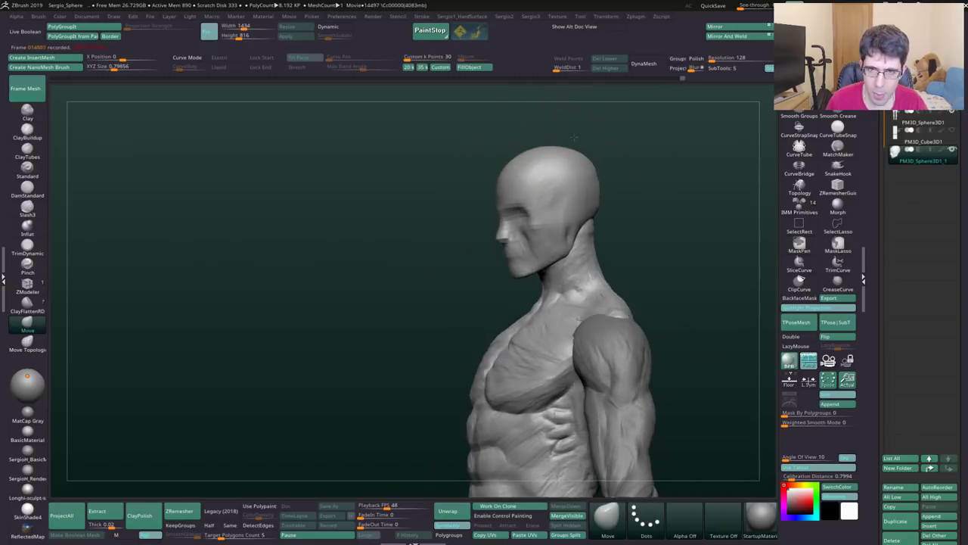
{"action": "mouse_move", "coordinate": [573, 137]}
{"action": "left_mouse_down"}
{"action": "mouse_move", "coordinate": [568, 151]}
{"action": "mouse_move", "coordinate": [604, 227]}
{"action": "mouse_move", "coordinate": [583, 218]}
{"action": "mouse_move", "coordinate": [562, 255]}
{"action": "mouse_move", "coordinate": [595, 212]}
{"action": "mouse_move", "coordinate": [595, 190]}
{"action": "mouse_move", "coordinate": [605, 221]}
{"action": "left_mouse_up"}
{"action": "key", "text": "d"}
{"action": "key", "text": "shift+d"}
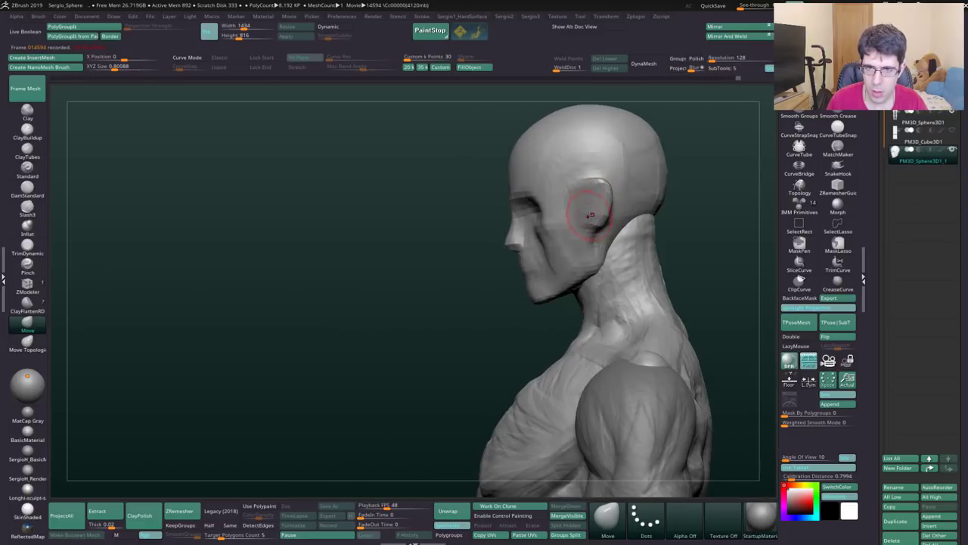
Step: Pull out ears on both sides of the head using Transpose and the Move brush
{"action": "mouse_move", "coordinate": [592, 215]}
{"action": "left_mouse_down"}
{"action": "mouse_move", "coordinate": [620, 204]}
{"action": "mouse_move", "coordinate": [576, 189]}
{"action": "left_mouse_up"}
{"action": "key", "text": "w"}
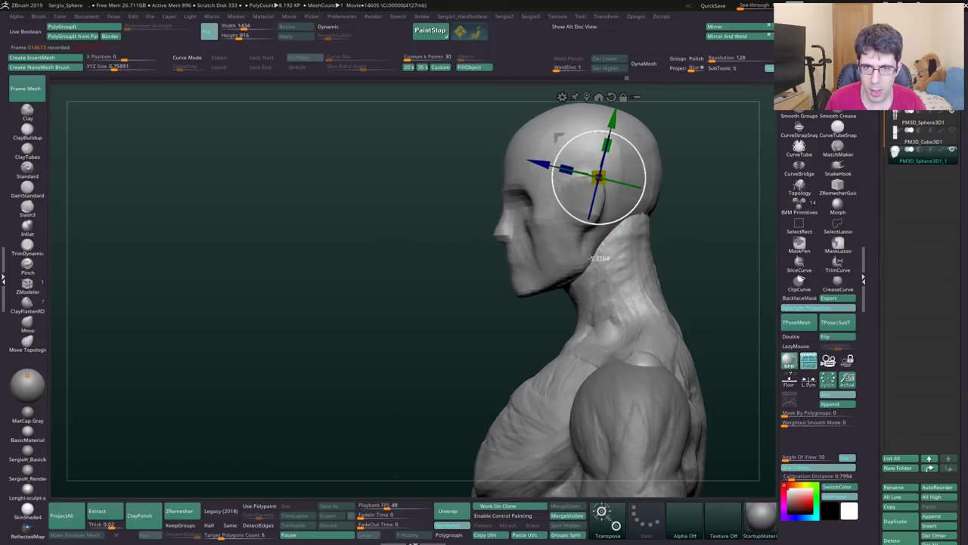
{"action": "key", "text": "q"}
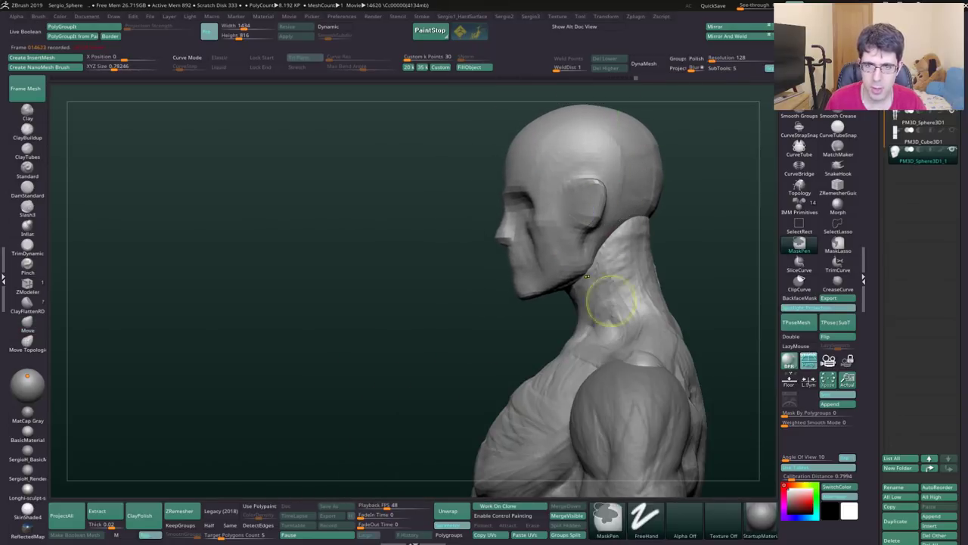
{"action": "left_click_drag", "start_coordinate": [587, 276], "coordinate": [605, 272]}
{"action": "left_click_drag", "start_coordinate": [566, 303], "coordinate": [546, 292], "text": "alt"}
{"action": "key", "text": "b"}
{"action": "key", "text": "m"}
{"action": "key", "text": "v"}
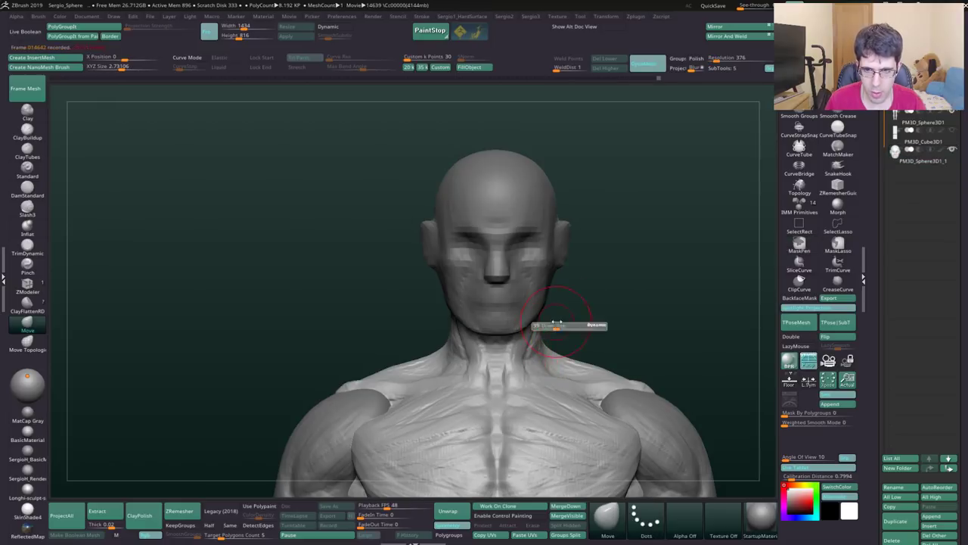
Step: DynaMesh the figure at resolution 376, then lower Draw Size to refine the jaw with Move
{"action": "left_click_drag", "start_coordinate": [588, 328], "coordinate": [517, 306]}
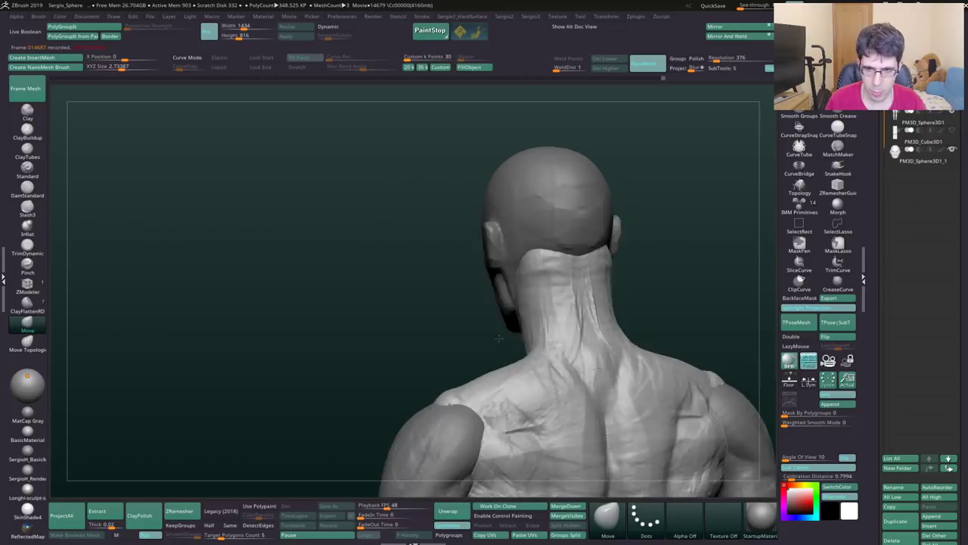
{"action": "left_click_drag", "start_coordinate": [499, 338], "coordinate": [493, 370], "text": "shift"}
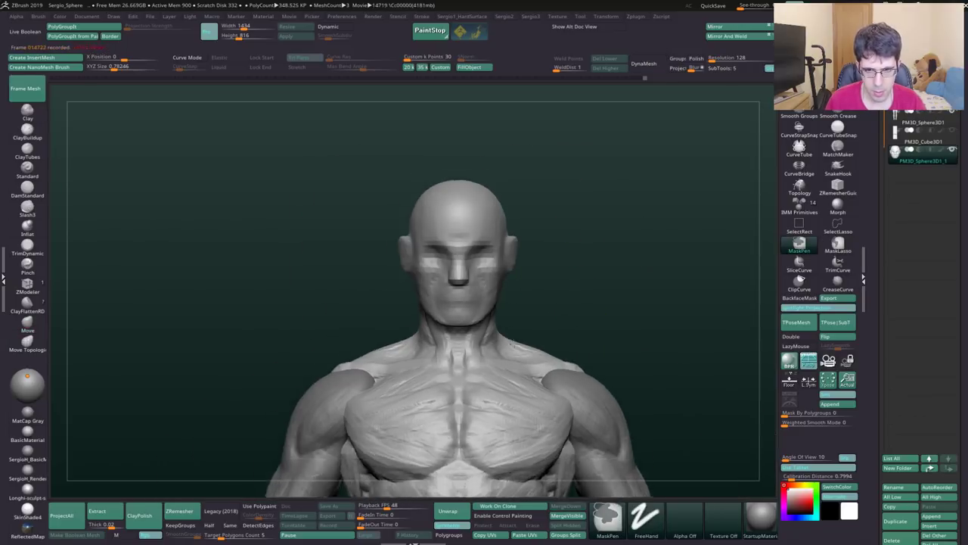
{"action": "left_click_drag", "start_coordinate": [494, 308], "coordinate": [486, 308]}
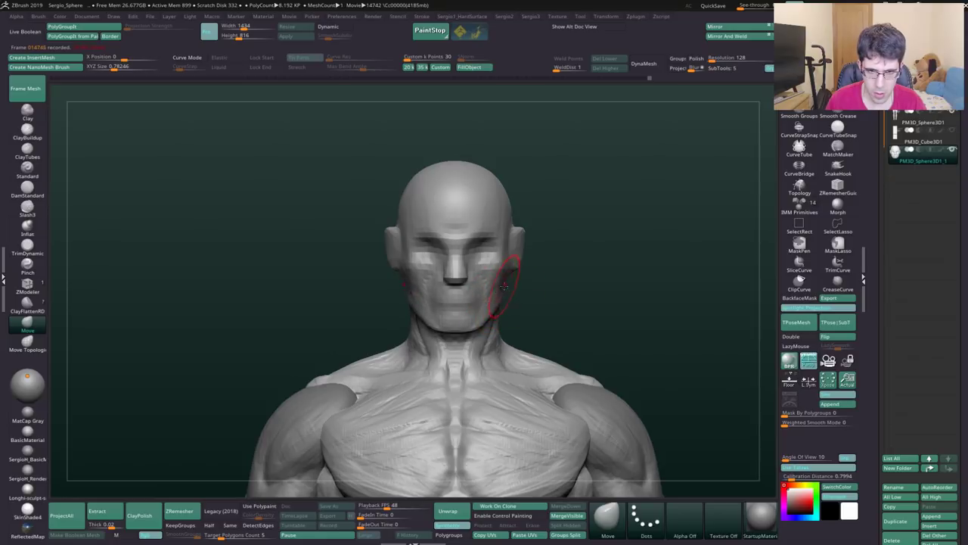
{"action": "mouse_move", "coordinate": [504, 285]}
{"action": "left_mouse_down"}
{"action": "mouse_move", "coordinate": [560, 273]}
{"action": "mouse_move", "coordinate": [542, 277]}
{"action": "mouse_move", "coordinate": [490, 344]}
{"action": "mouse_move", "coordinate": [457, 341]}
{"action": "left_mouse_up"}
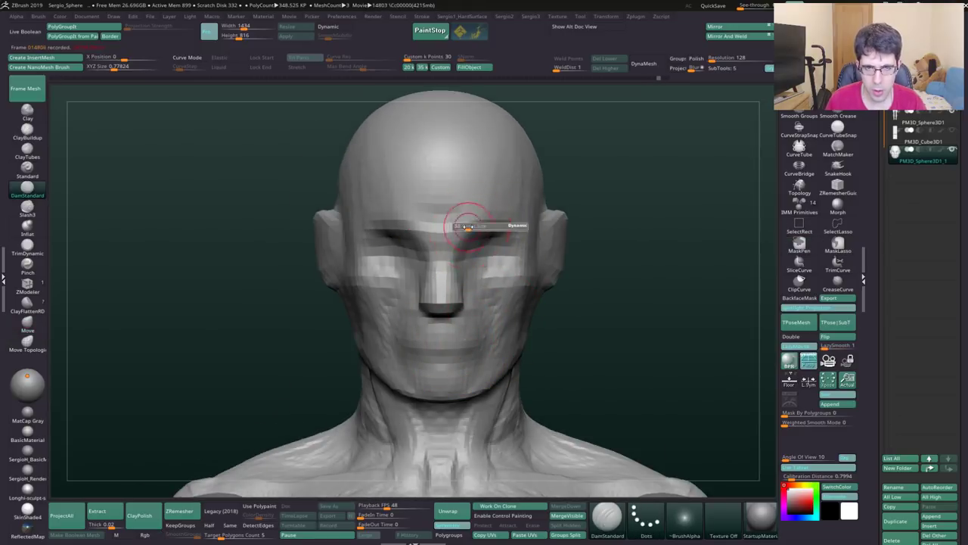
Step: Build up the brow ridges, forehead and temples symmetrically with ClayBuildup
{"action": "key", "text": "b"}
{"action": "key", "text": "c"}
{"action": "key", "text": "b"}
{"action": "mouse_move", "coordinate": [468, 220]}
{"action": "left_mouse_down"}
{"action": "mouse_move", "coordinate": [465, 207]}
{"action": "mouse_move", "coordinate": [492, 216]}
{"action": "left_mouse_up"}
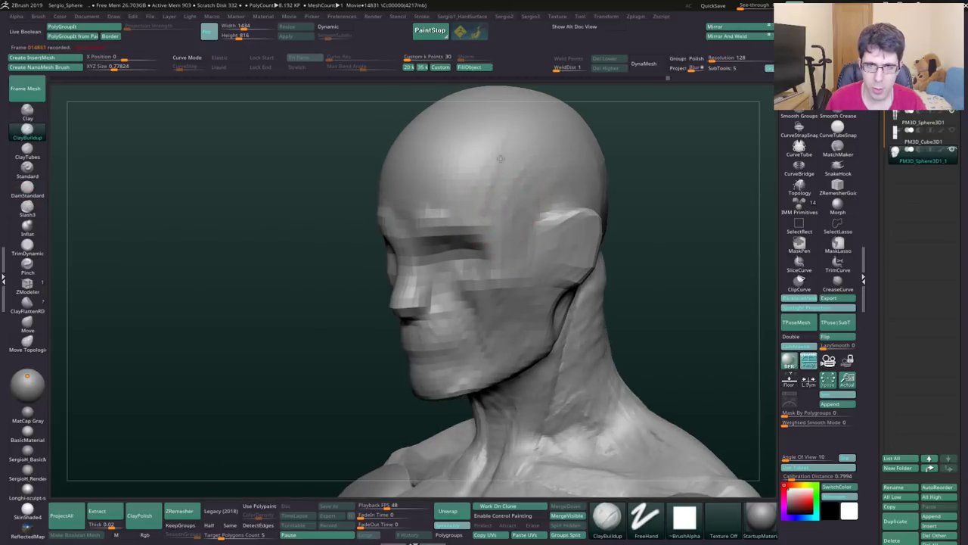
{"action": "mouse_move", "coordinate": [500, 159]}
{"action": "left_mouse_down"}
{"action": "mouse_move", "coordinate": [511, 220]}
{"action": "mouse_move", "coordinate": [482, 181]}
{"action": "left_mouse_up"}
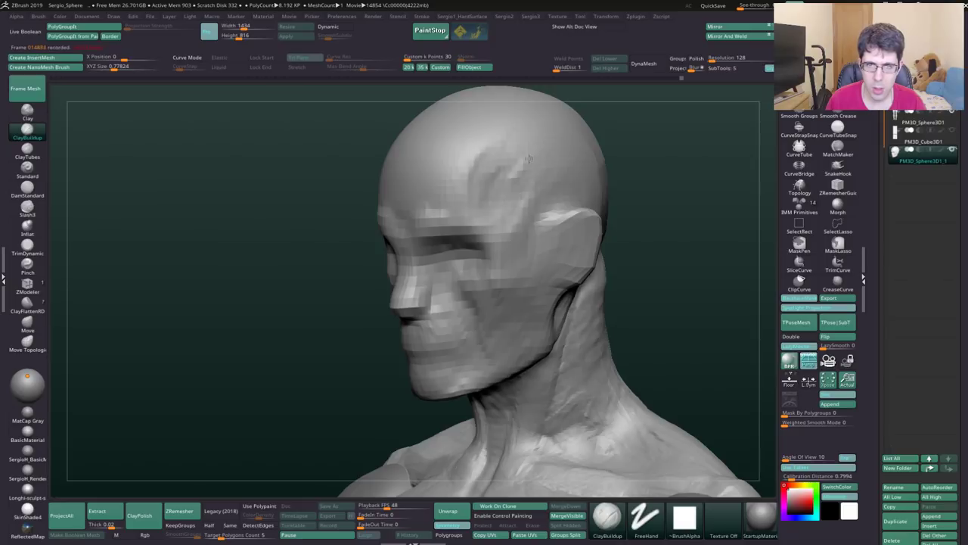
{"action": "mouse_move", "coordinate": [529, 161]}
{"action": "left_mouse_down"}
{"action": "mouse_move", "coordinate": [521, 223]}
{"action": "mouse_move", "coordinate": [544, 225]}
{"action": "mouse_move", "coordinate": [478, 279]}
{"action": "left_mouse_up"}
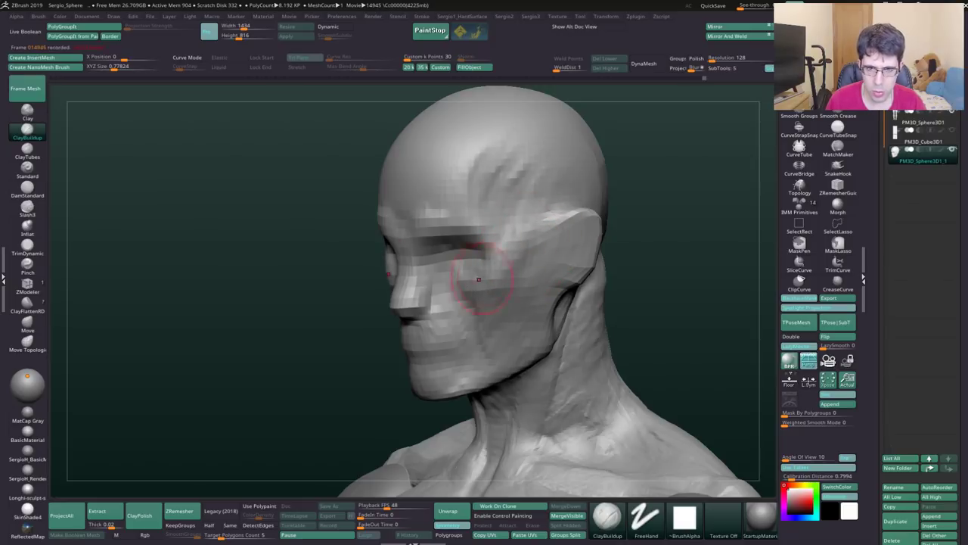
{"action": "left_click_drag", "start_coordinate": [483, 225], "coordinate": [486, 184]}
Step: Refine the forehead from a three-quarter view, then zoom out to check the whole figure
{"action": "mouse_move", "coordinate": [555, 183]}
{"action": "left_mouse_down", "text": "shift"}
{"action": "mouse_move", "coordinate": [540, 198]}
{"action": "mouse_move", "coordinate": [489, 211]}
{"action": "left_mouse_up", "text": "shift"}
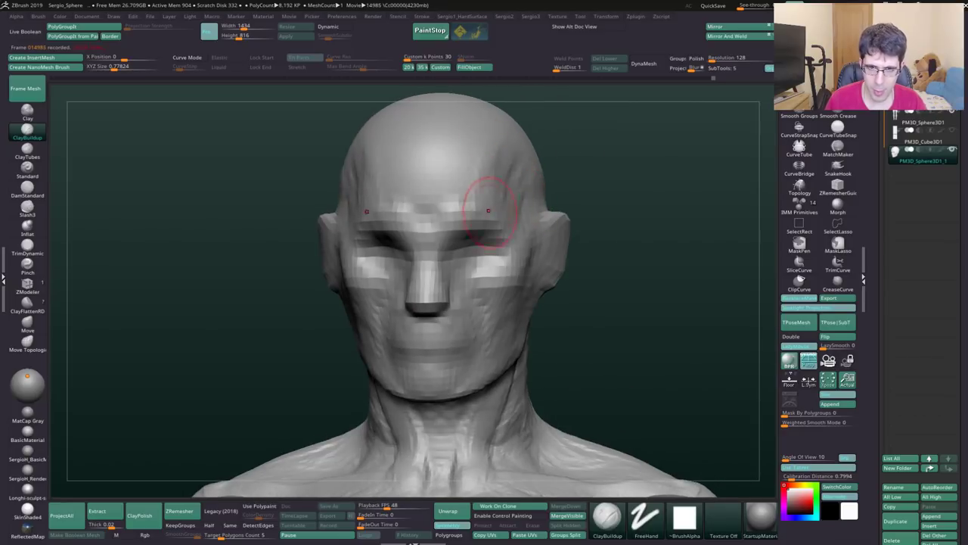
{"action": "right_click_drag", "start_coordinate": [500, 168], "coordinate": [454, 190]}
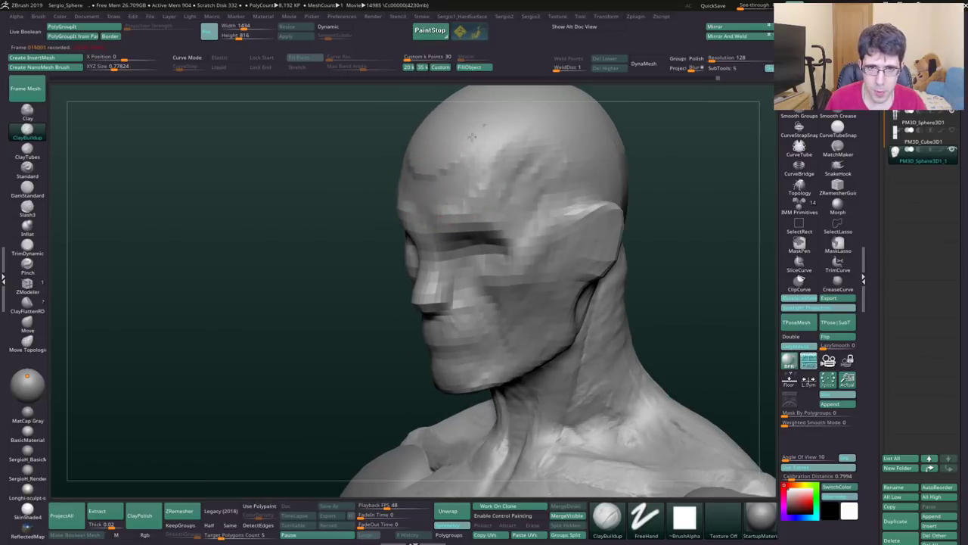
{"action": "left_click_drag", "start_coordinate": [436, 182], "coordinate": [476, 187]}
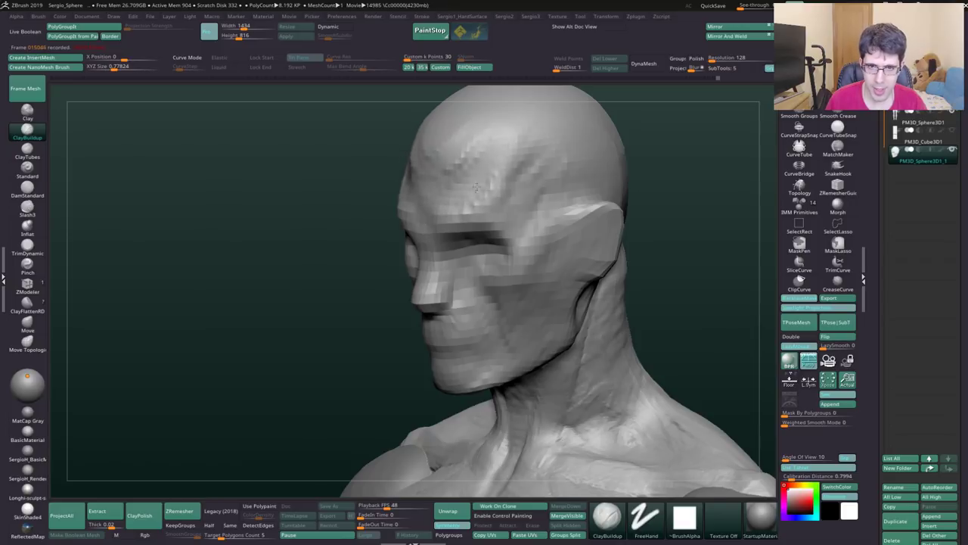
{"action": "left_click_drag", "start_coordinate": [519, 162], "coordinate": [466, 129]}
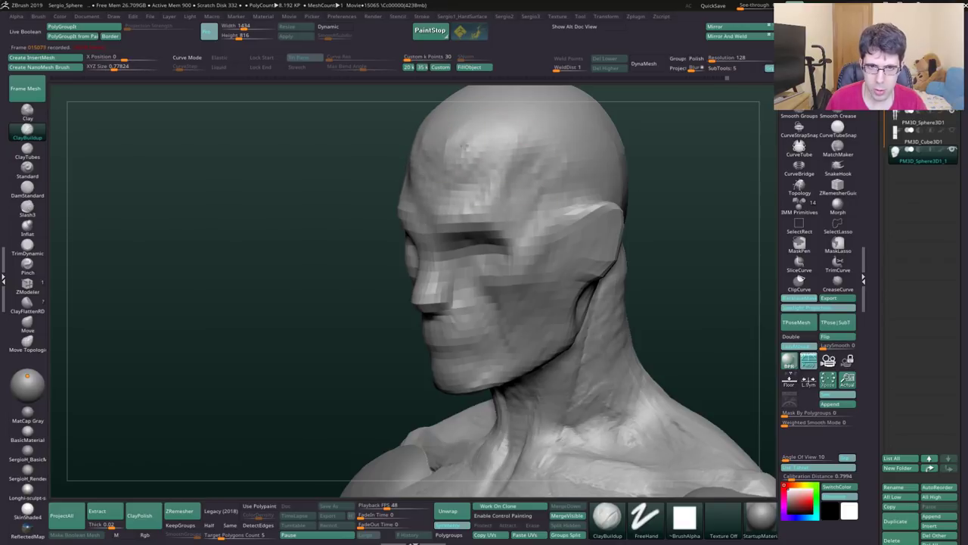
{"action": "right_click_drag", "start_coordinate": [511, 160], "coordinate": [507, 265]}
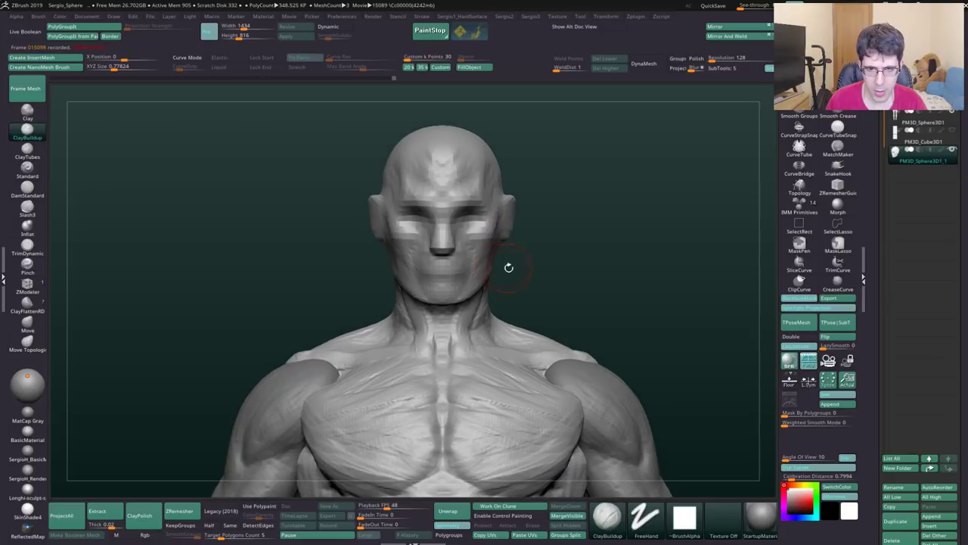
{"action": "mouse_move", "coordinate": [508, 266]}
{"action": "left_mouse_down"}
{"action": "mouse_move", "coordinate": [557, 304]}
{"action": "mouse_move", "coordinate": [551, 236]}
{"action": "mouse_move", "coordinate": [441, 325]}
{"action": "mouse_move", "coordinate": [477, 327]}
{"action": "left_mouse_up"}
Step: Crease a deeper lip line with DamStandard from a straight front view
{"action": "key", "text": "b"}
{"action": "key", "text": "d"}
{"action": "key", "text": "s"}
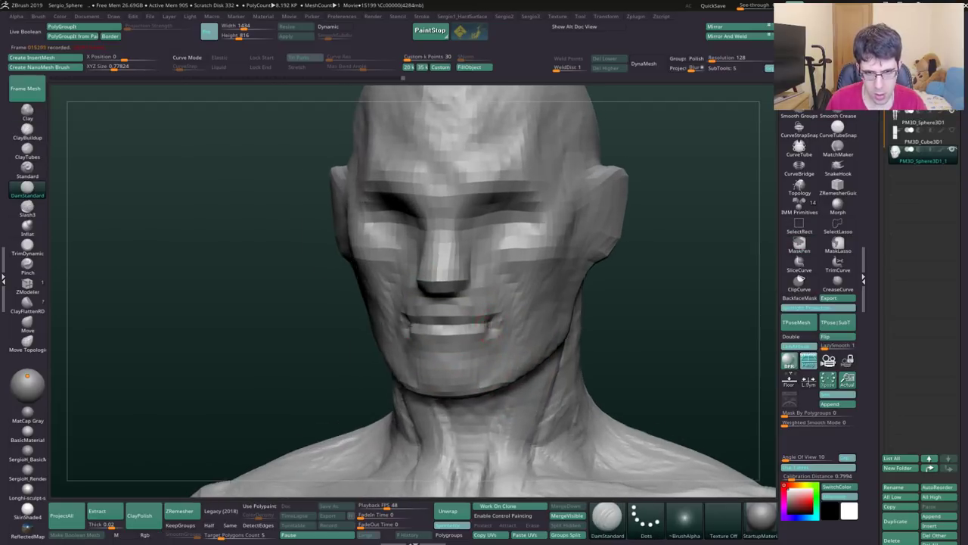
{"action": "mouse_move", "coordinate": [405, 321]}
{"action": "left_mouse_down", "text": "shift"}
{"action": "mouse_move", "coordinate": [467, 306]}
{"action": "mouse_move", "coordinate": [460, 331]}
{"action": "left_mouse_up", "text": "shift"}
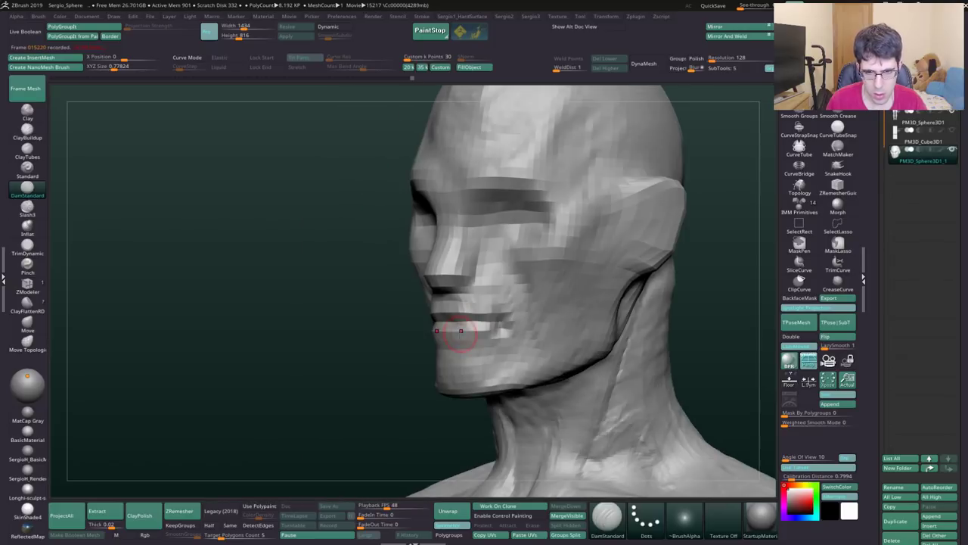
{"action": "key", "text": "b"}
{"action": "key", "text": "c"}
{"action": "key", "text": "b"}
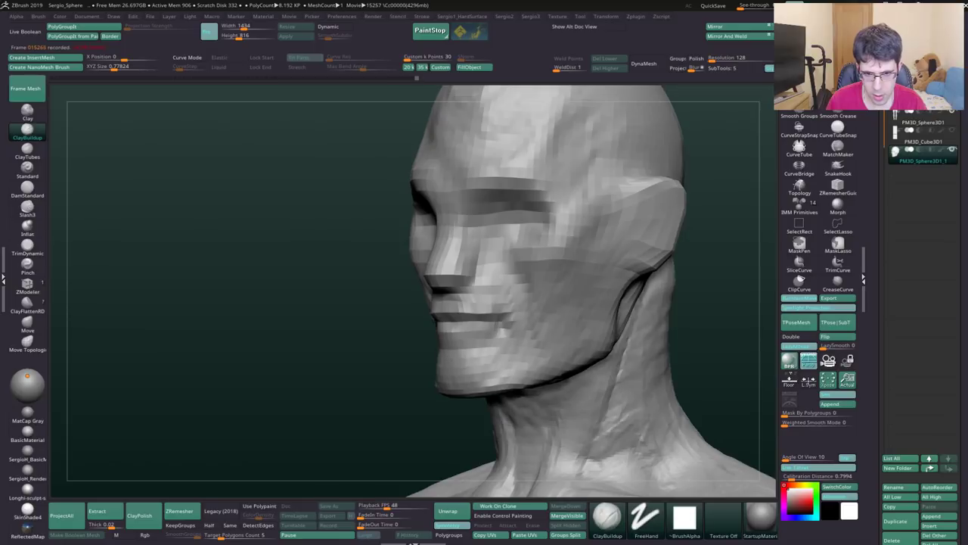
Step: Add volume around the mouth and chin, alternating DamStandard and ClayBuildup, then snap to front view
{"action": "key", "text": "b"}
{"action": "key", "text": "d"}
{"action": "key", "text": "s"}
{"action": "left_click_drag", "start_coordinate": [493, 385], "coordinate": [492, 381]}
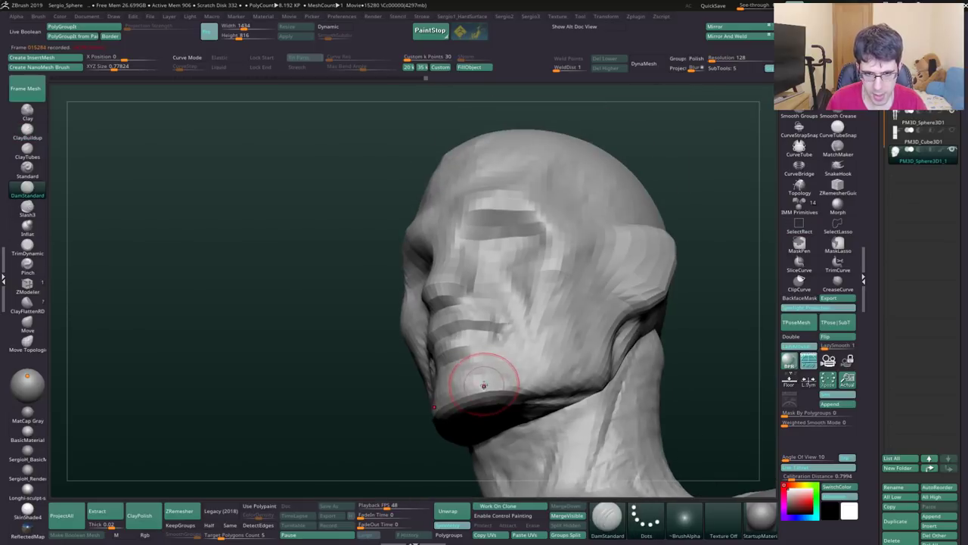
{"action": "key", "text": "b"}
{"action": "key", "text": "c"}
{"action": "key", "text": "b"}
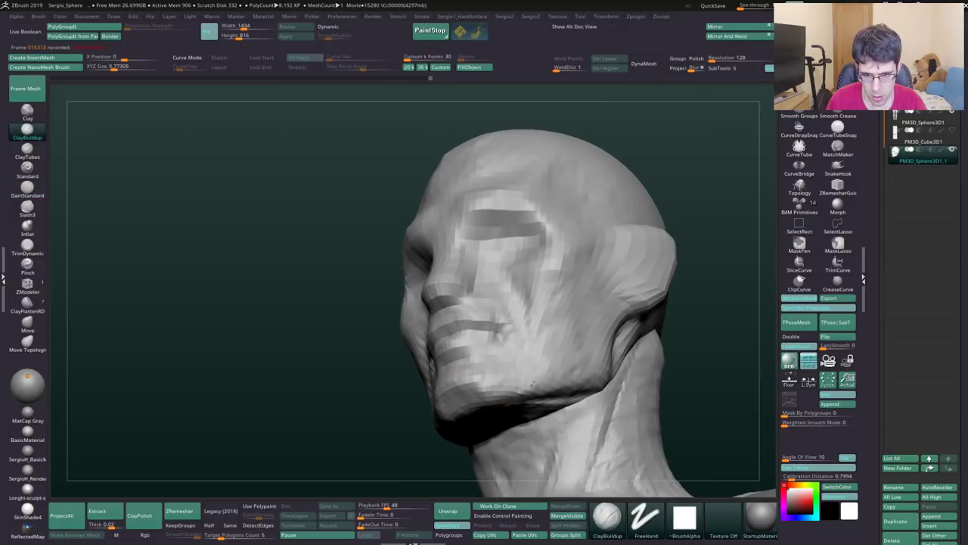
{"action": "right_click_drag", "start_coordinate": [530, 346], "coordinate": [532, 336], "text": "shift"}
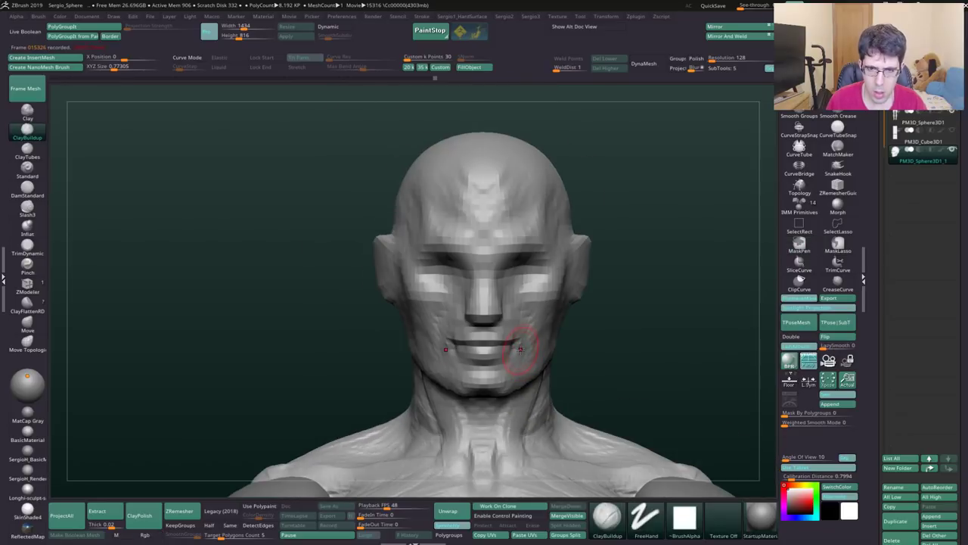
Step: With the Move brush, pull the mouth corners into a new position from the side profile
{"action": "key", "text": "b"}
{"action": "key", "text": "m"}
{"action": "key", "text": "v"}
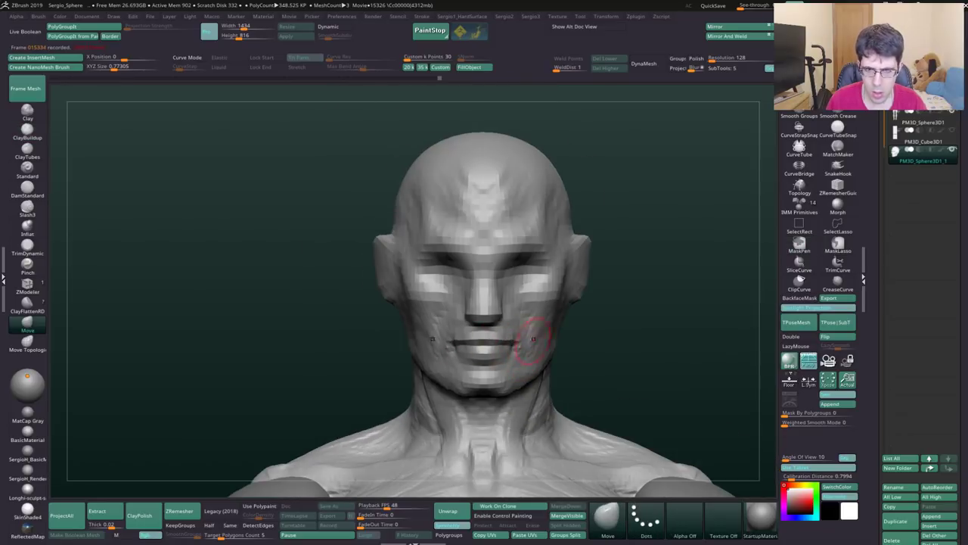
{"action": "right_click_drag", "start_coordinate": [533, 338], "coordinate": [524, 366], "text": "shift"}
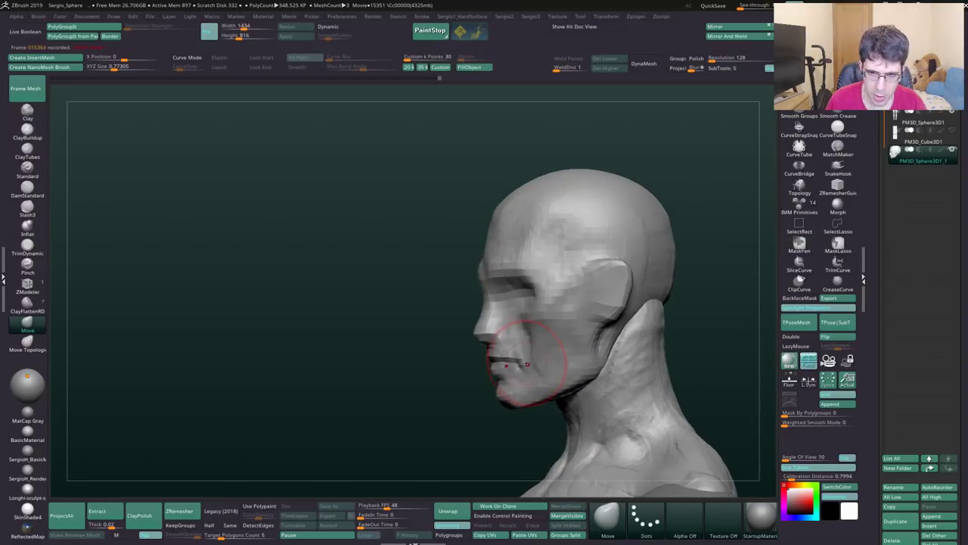
{"action": "left_click_drag", "start_coordinate": [527, 365], "coordinate": [521, 366]}
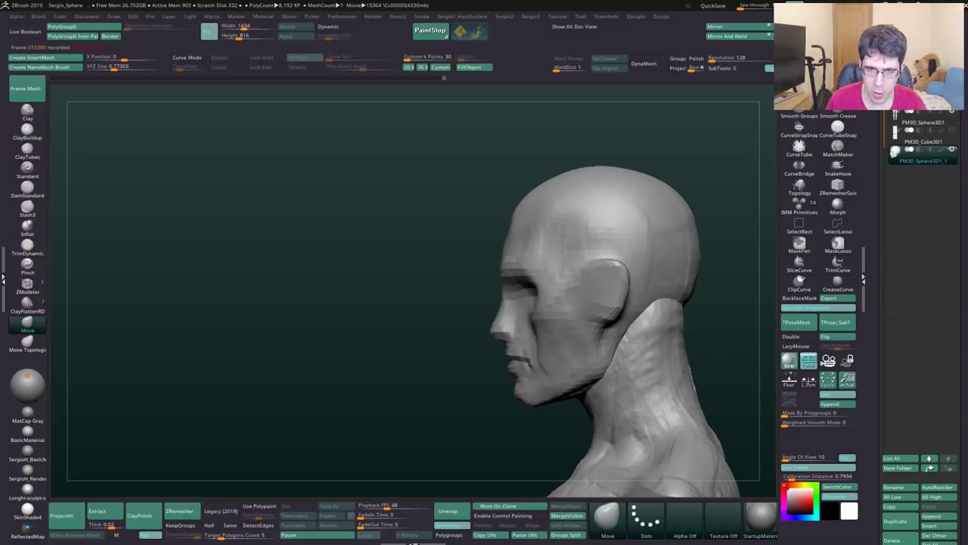
{"action": "mouse_move", "coordinate": [523, 365]}
{"action": "right_mouse_down"}
{"action": "mouse_move", "coordinate": [519, 305]}
{"action": "mouse_move", "coordinate": [554, 370]}
{"action": "right_mouse_up"}
Step: Lift and shrink the ear's lower lobe with the Move brush from a left-facing profile
{"action": "key", "text": "b"}
{"action": "key", "text": "c"}
{"action": "key", "text": "b"}
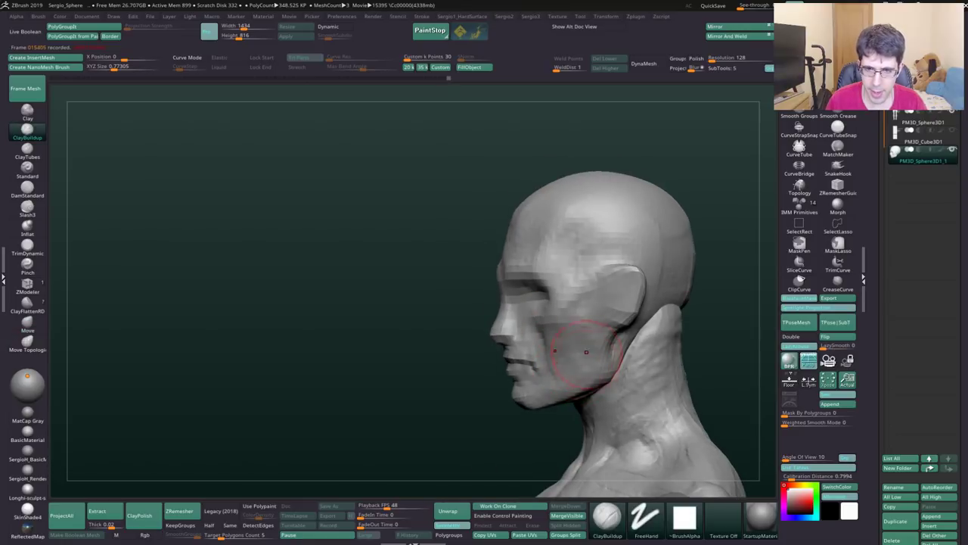
{"action": "right_click_drag", "start_coordinate": [593, 362], "coordinate": [566, 365]}
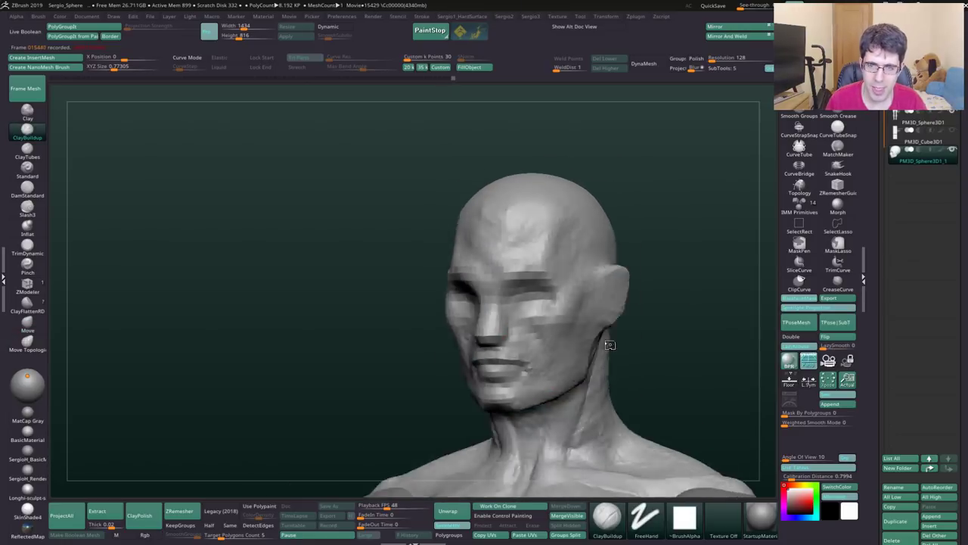
{"action": "key", "text": "b"}
{"action": "key", "text": "m"}
{"action": "key", "text": "v"}
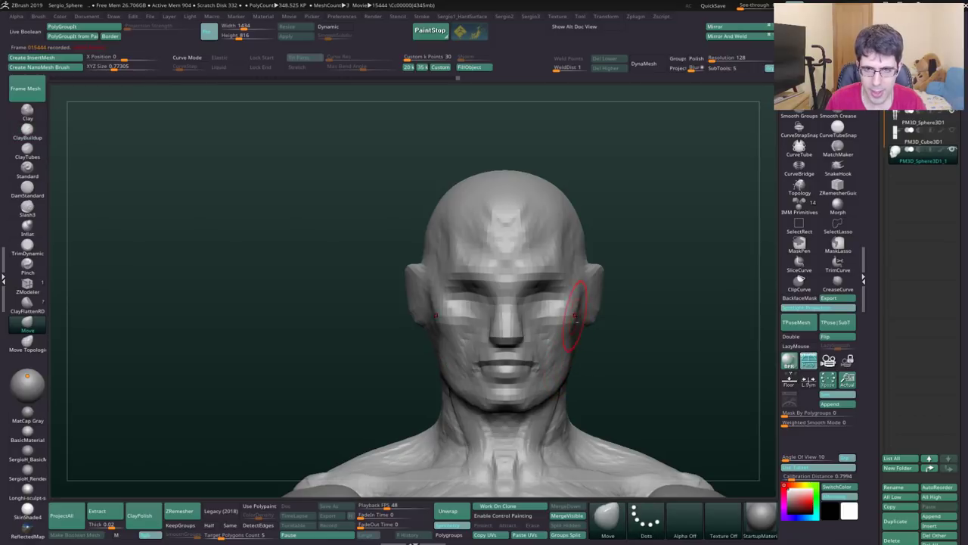
{"action": "right_click_drag", "start_coordinate": [575, 314], "coordinate": [550, 314]}
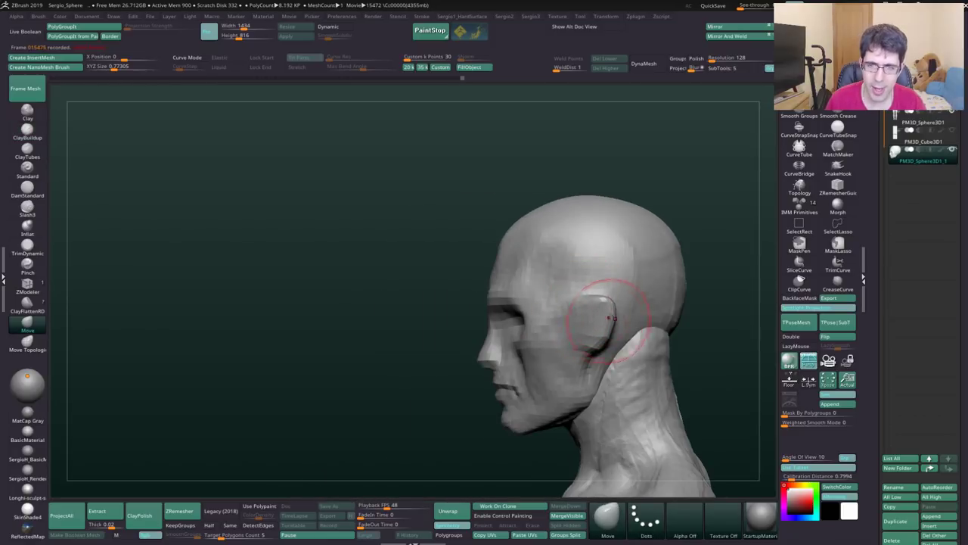
{"action": "left_click_drag", "start_coordinate": [611, 318], "coordinate": [606, 311]}
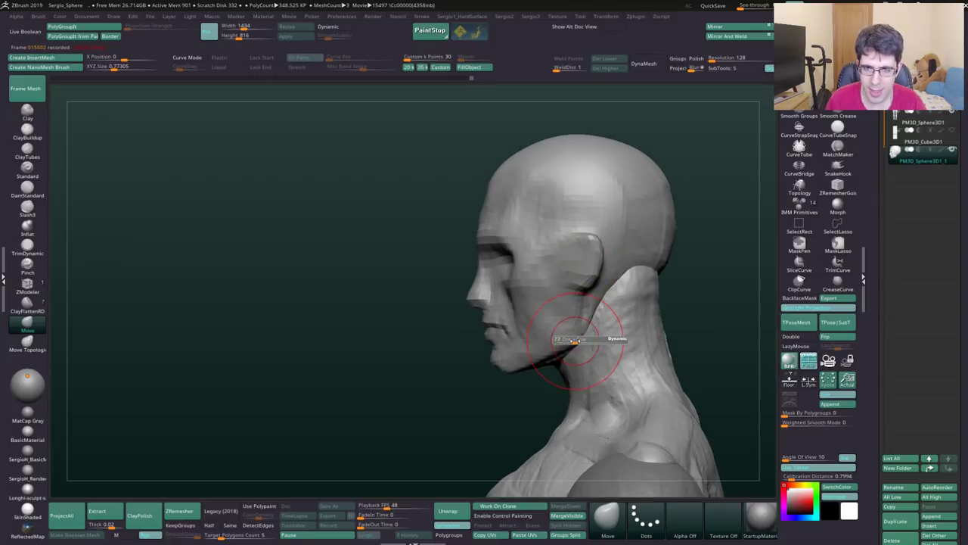
Step: Reshape the side of the neck from a side view of head and shoulder
{"action": "mouse_move", "coordinate": [584, 301]}
{"action": "right_mouse_down"}
{"action": "mouse_move", "coordinate": [681, 333]}
{"action": "mouse_move", "coordinate": [571, 261]}
{"action": "right_mouse_up"}
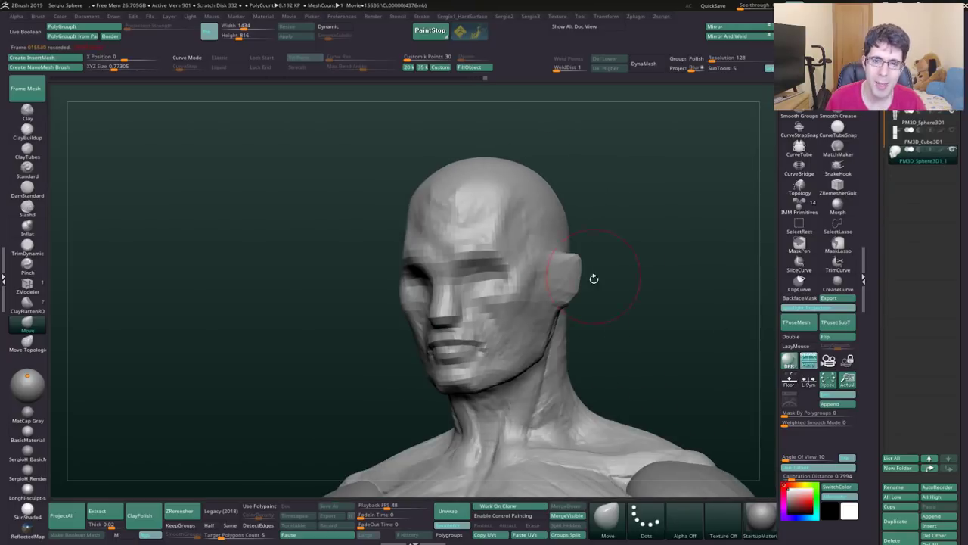
{"action": "right_click_drag", "start_coordinate": [562, 342], "coordinate": [542, 255]}
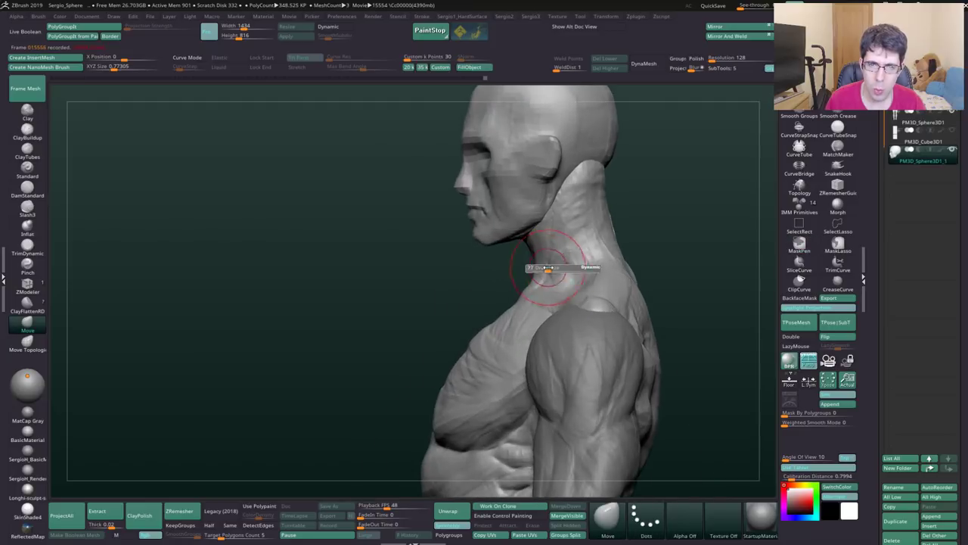
{"action": "left_click_drag", "start_coordinate": [532, 232], "coordinate": [537, 257]}
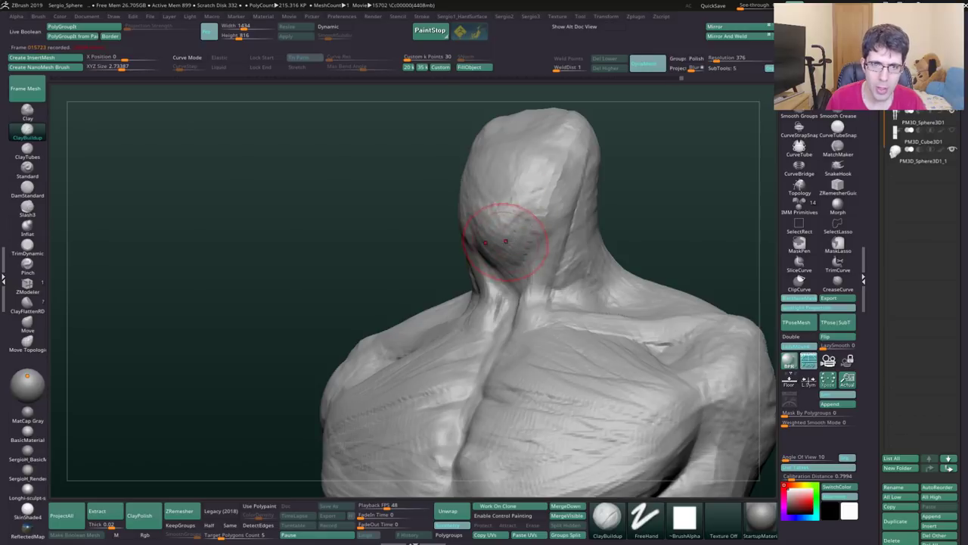
Step: Smooth the back of the head, then check it from side and three-quarter views
{"action": "mouse_move", "coordinate": [522, 174]}
{"action": "left_mouse_down", "text": "shift"}
{"action": "mouse_move", "coordinate": [504, 216]}
{"action": "mouse_move", "coordinate": [562, 220]}
{"action": "left_mouse_up", "text": "shift"}
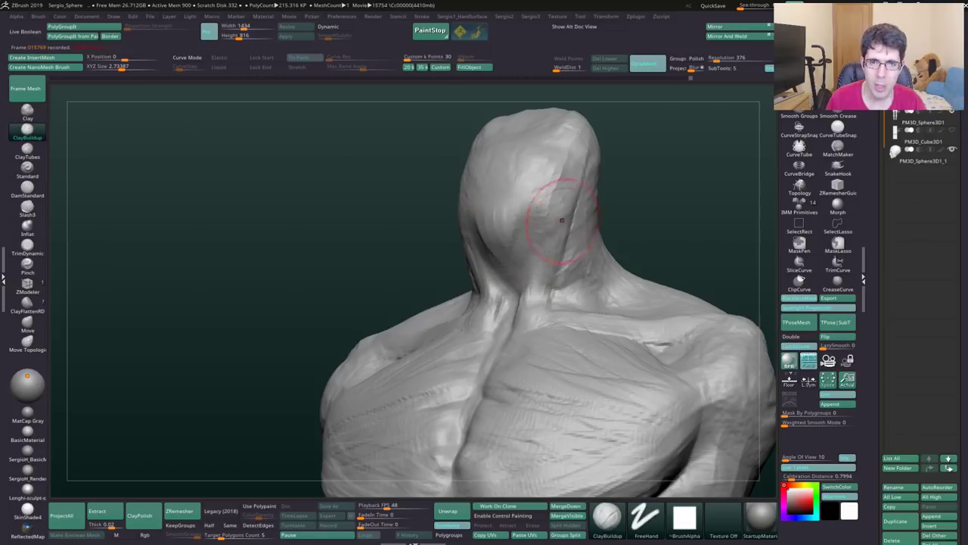
{"action": "right_click_drag", "start_coordinate": [581, 255], "coordinate": [681, 257]}
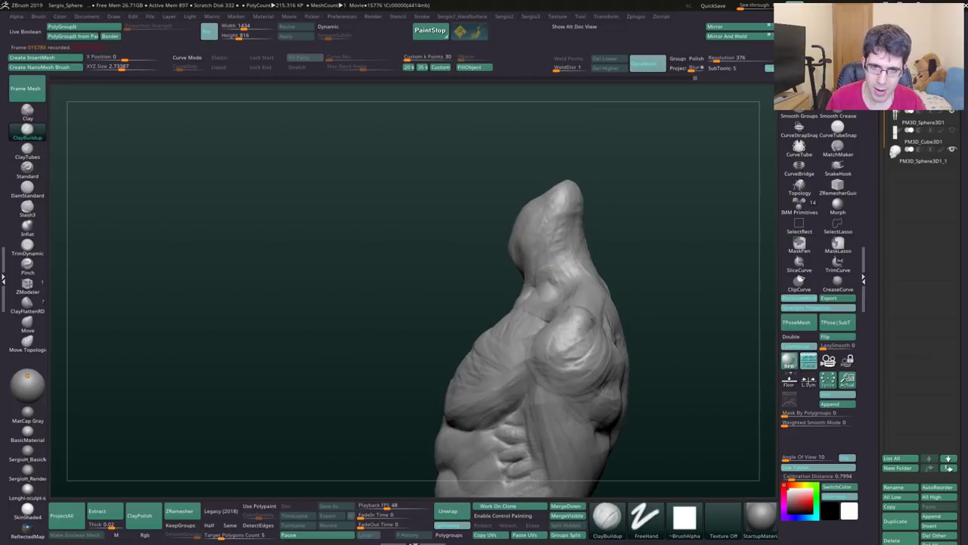
{"action": "right_click_drag", "start_coordinate": [522, 278], "coordinate": [549, 217]}
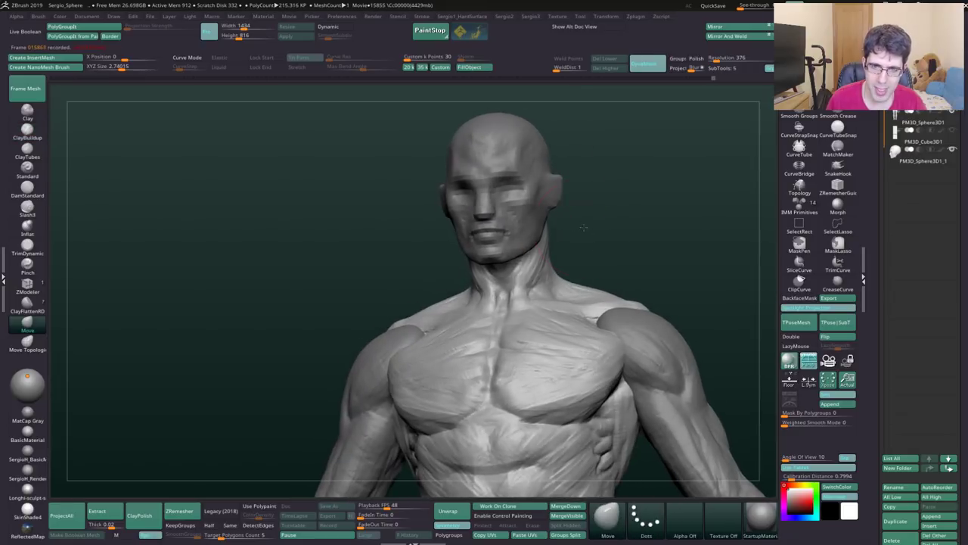
Step: Orbit the figure to a direct back view, then to a three-quarter view
{"action": "key", "text": "s"}
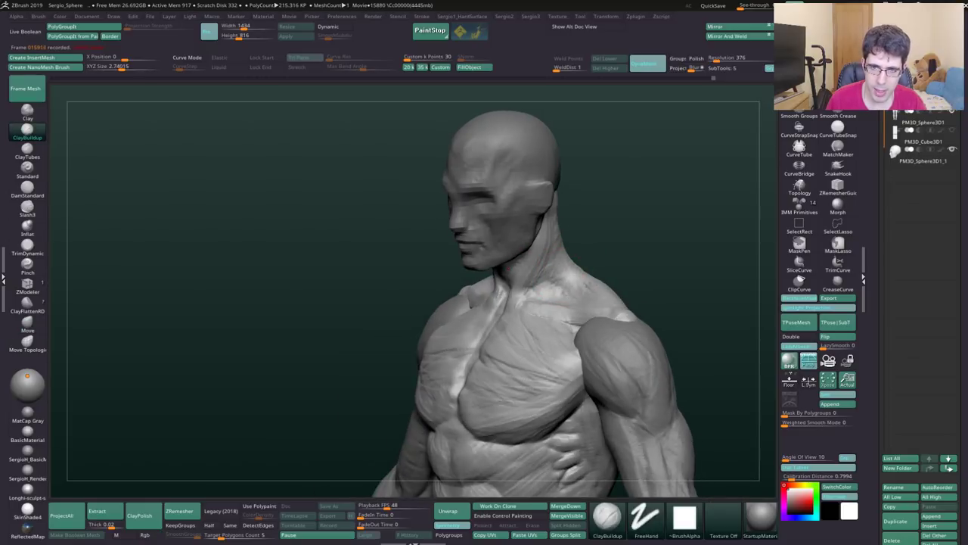
{"action": "mouse_move", "coordinate": [641, 270]}
{"action": "left_mouse_down"}
{"action": "mouse_move", "coordinate": [583, 280]}
{"action": "mouse_move", "coordinate": [538, 303]}
{"action": "mouse_move", "coordinate": [532, 321]}
{"action": "mouse_move", "coordinate": [551, 293]}
{"action": "left_mouse_up"}
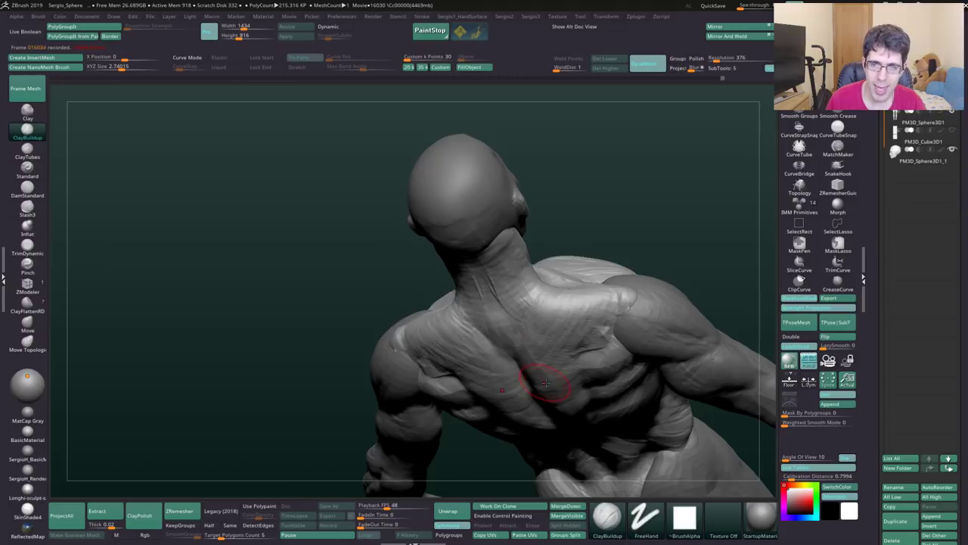
{"action": "left_click_drag", "start_coordinate": [592, 336], "coordinate": [520, 270]}
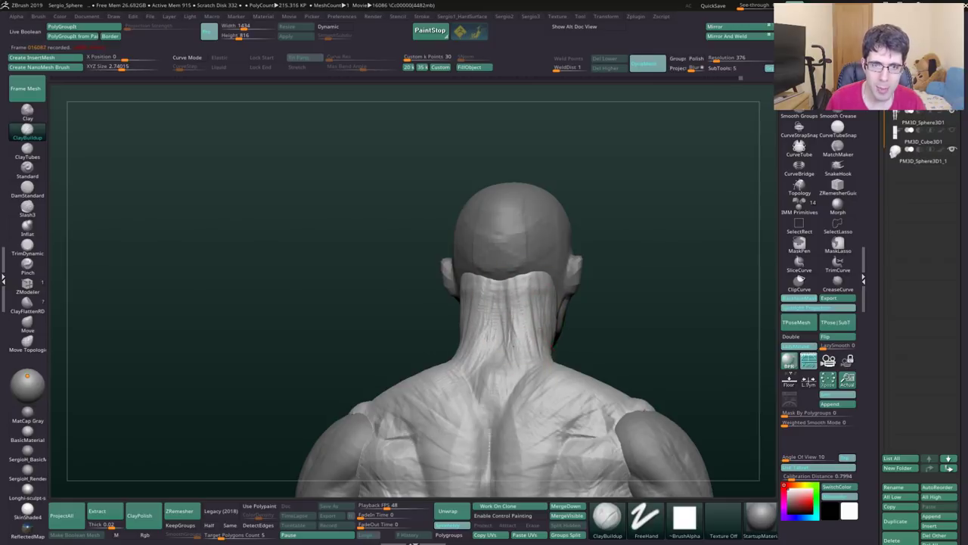
{"action": "mouse_move", "coordinate": [524, 259]}
{"action": "right_mouse_down"}
{"action": "mouse_move", "coordinate": [530, 355]}
{"action": "mouse_move", "coordinate": [542, 353]}
{"action": "right_mouse_up"}
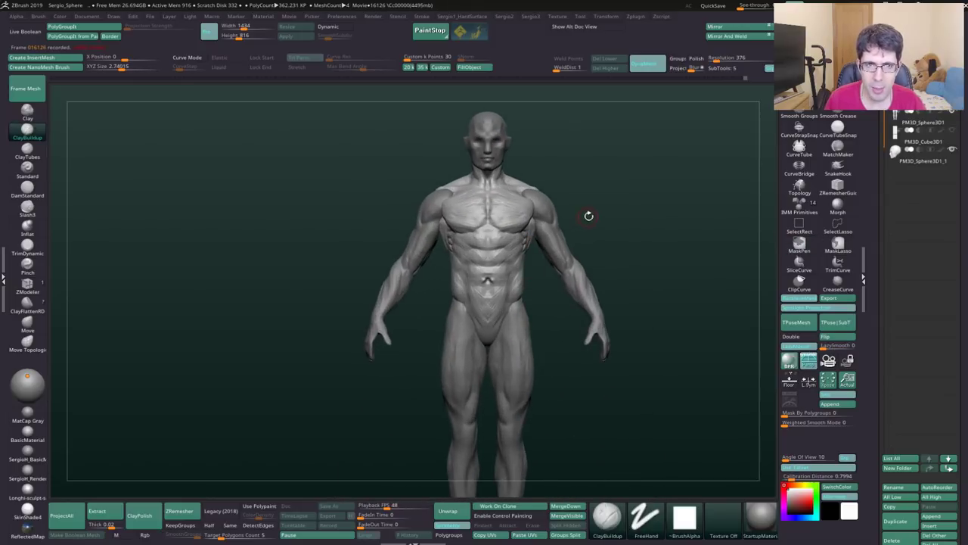
Step: Frame the full muscular figure in the front view
{"action": "right_click_drag", "start_coordinate": [589, 216], "coordinate": [606, 212]}
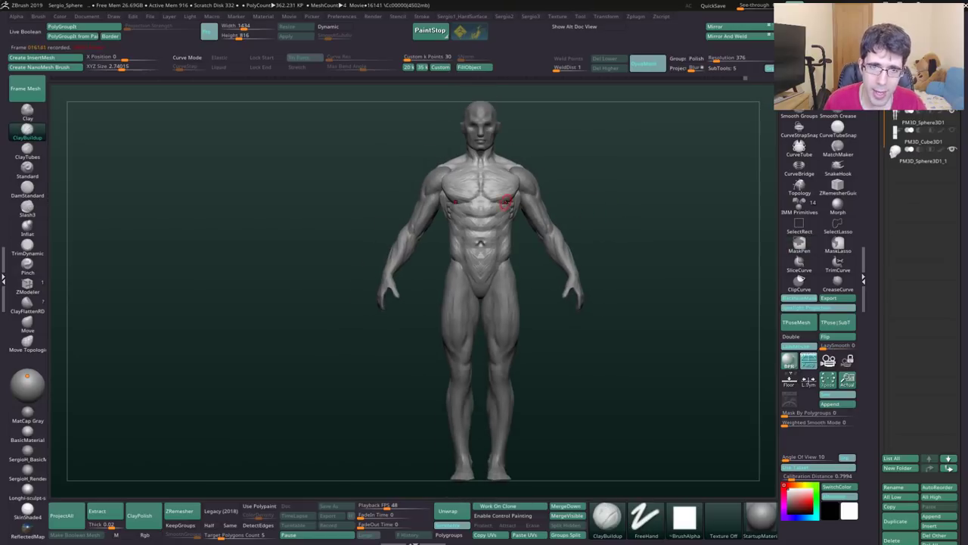
{"action": "mouse_move", "coordinate": [504, 207]}
{"action": "right_mouse_down", "text": "alt"}
{"action": "mouse_move", "coordinate": [491, 257]}
{"action": "mouse_move", "coordinate": [500, 261]}
{"action": "mouse_move", "coordinate": [473, 294]}
{"action": "mouse_move", "coordinate": [513, 294]}
{"action": "mouse_move", "coordinate": [429, 227]}
{"action": "mouse_move", "coordinate": [378, 242]}
{"action": "mouse_move", "coordinate": [416, 277]}
{"action": "right_mouse_up", "text": "alt"}
{"action": "key", "text": "b"}
{"action": "key", "text": "m"}
{"action": "key", "text": "v"}
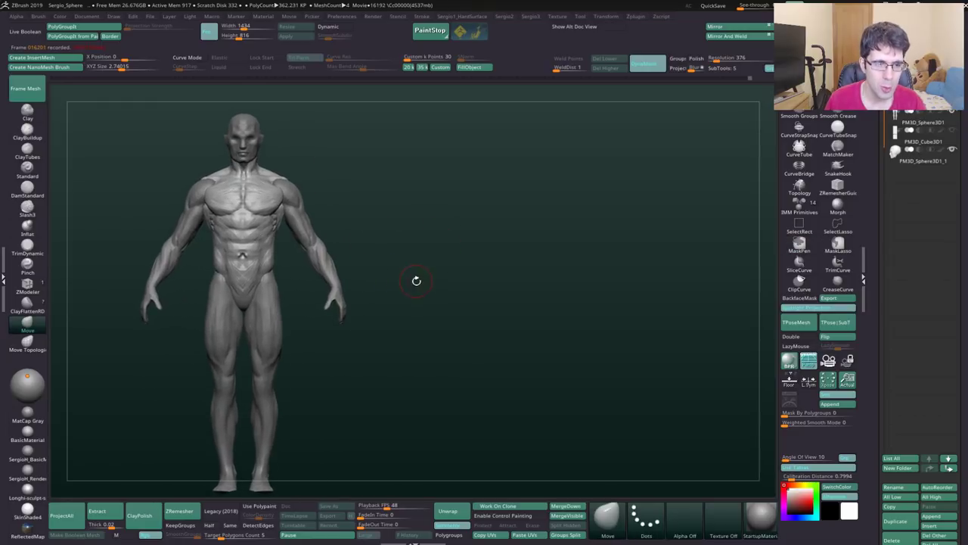
Step: Place side-view and back-view snapshot copies beside the front figure
{"action": "key", "text": "b"}
{"action": "key", "text": "m"}
{"action": "key", "text": "v"}
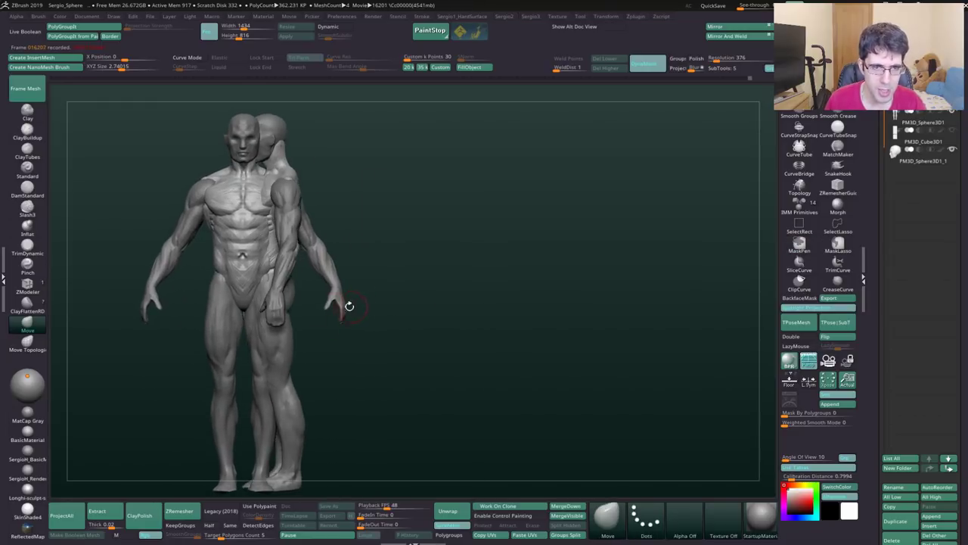
{"action": "left_click_drag", "start_coordinate": [345, 305], "coordinate": [454, 309]}
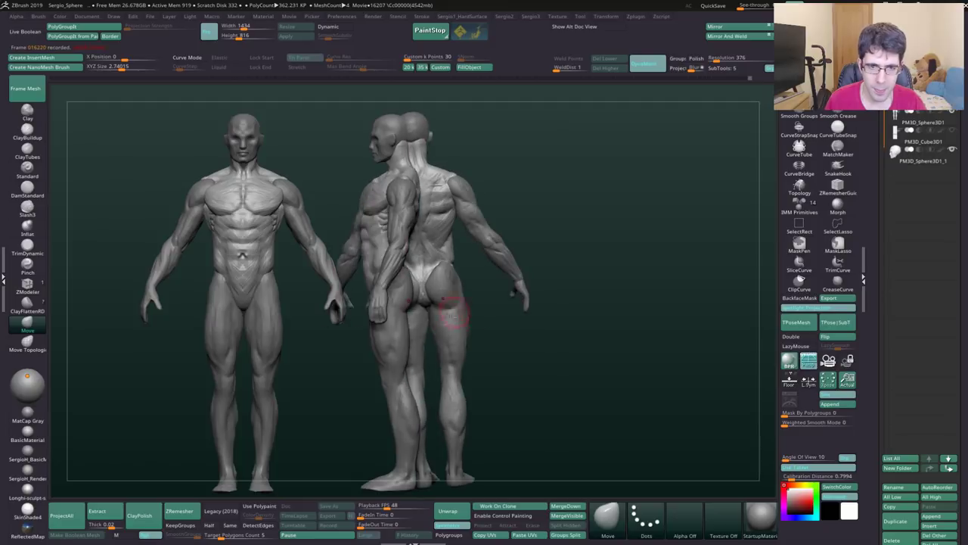
{"action": "mouse_move", "coordinate": [375, 329]}
{"action": "left_mouse_down"}
{"action": "mouse_move", "coordinate": [543, 329]}
{"action": "mouse_move", "coordinate": [505, 326]}
{"action": "left_mouse_up"}
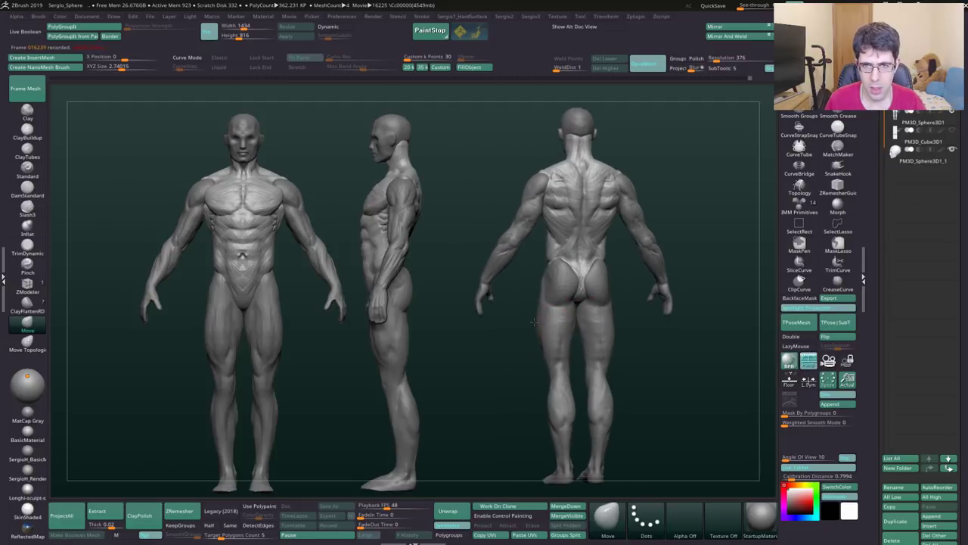